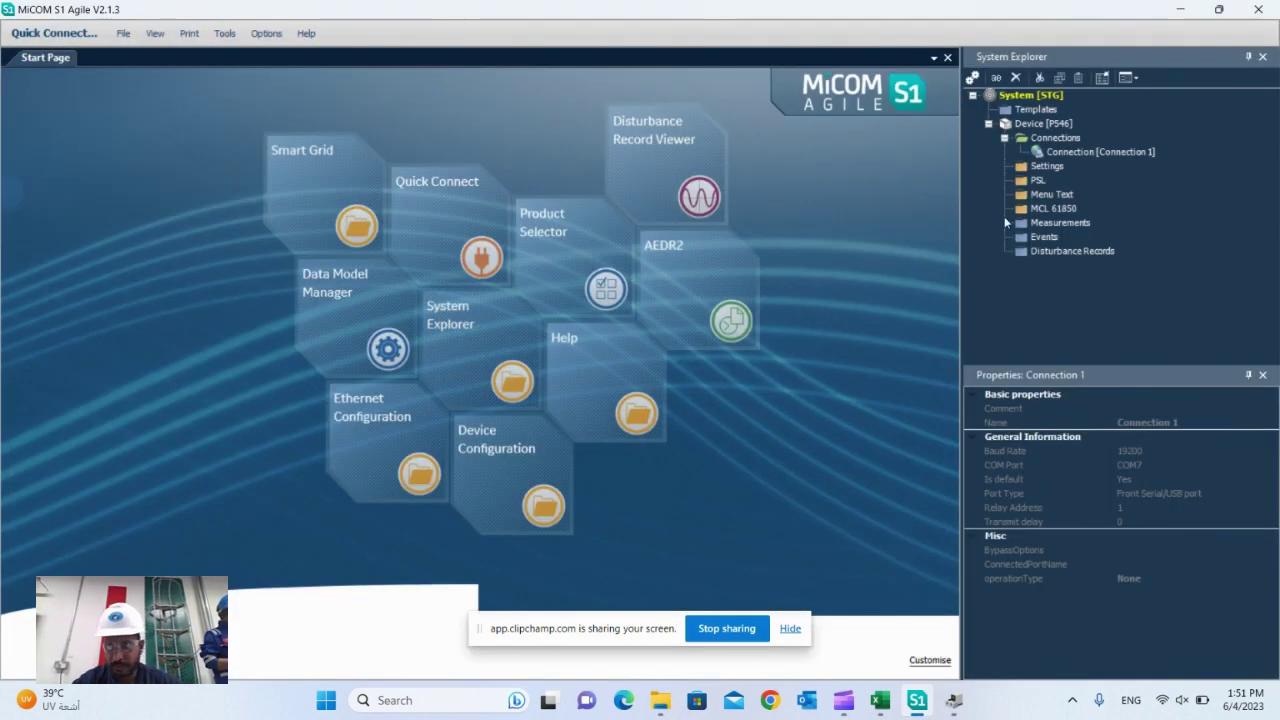
# - Extract the active MCL 61850 bank as file 000 using the device password, then open 000.mcl
pyautogui.click(1067, 212)
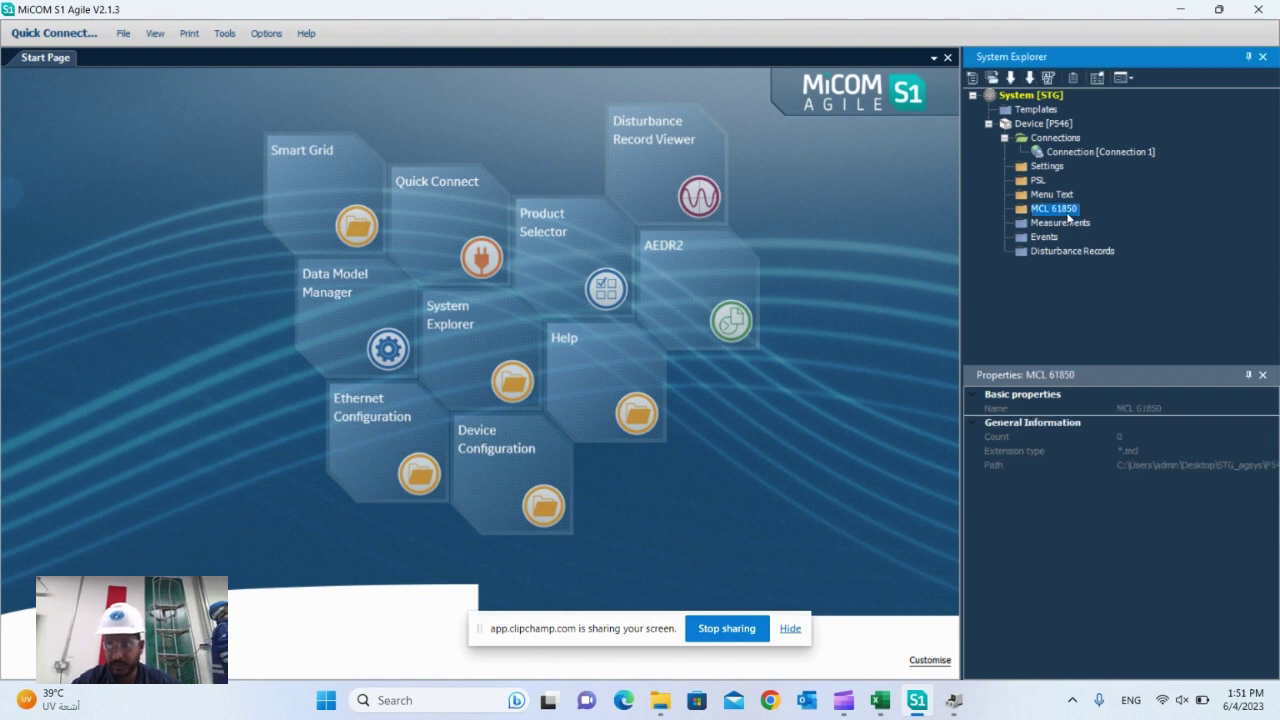
pyautogui.rightClick(1067, 213)
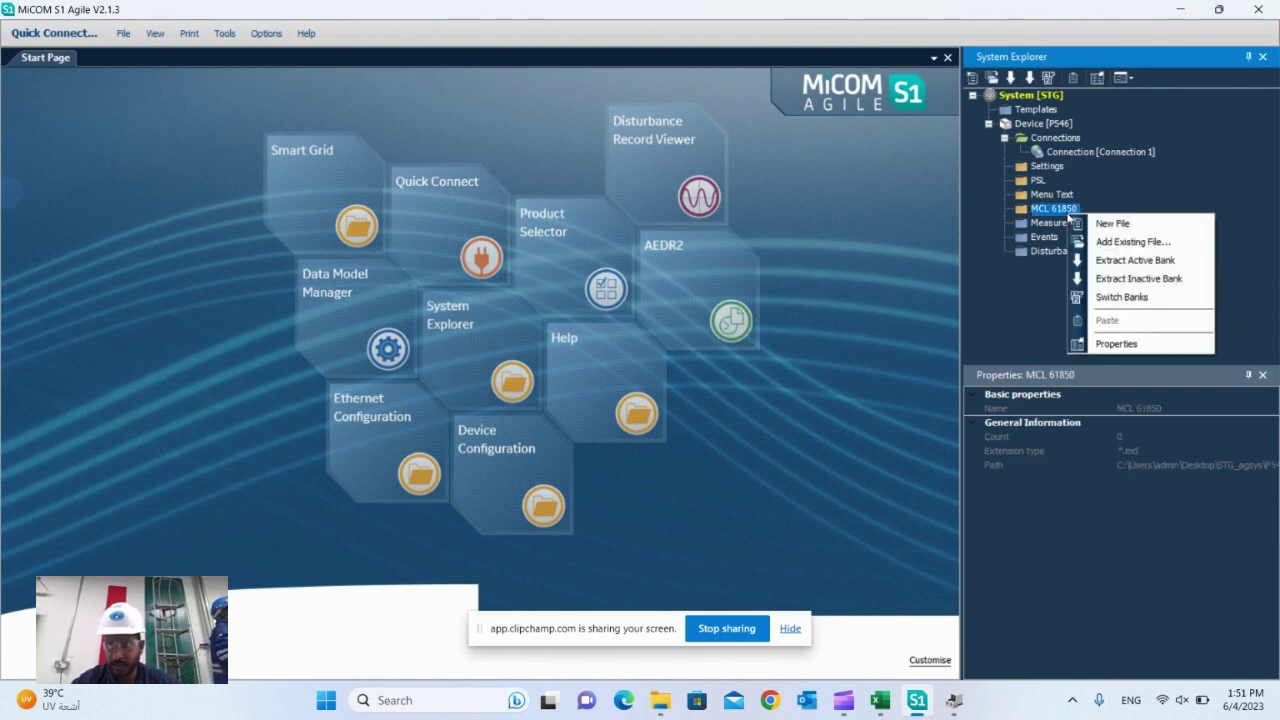
pyautogui.click(1140, 260)
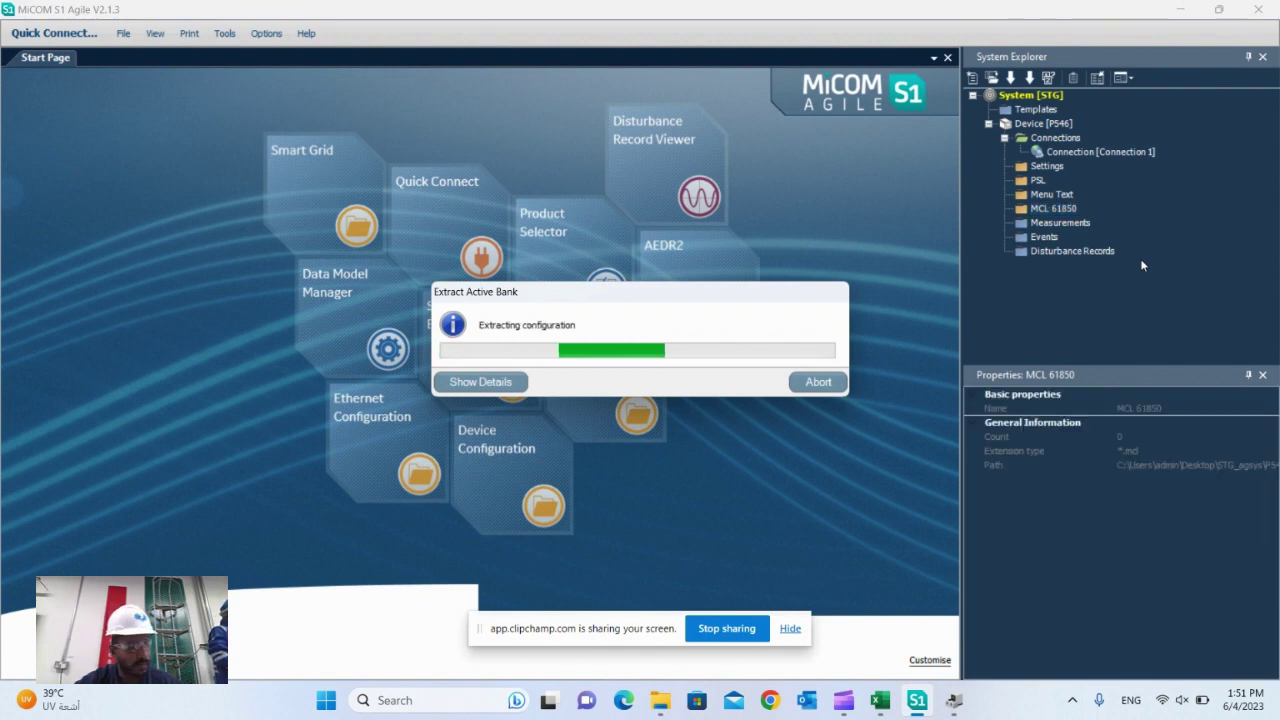
pyautogui.write('A')
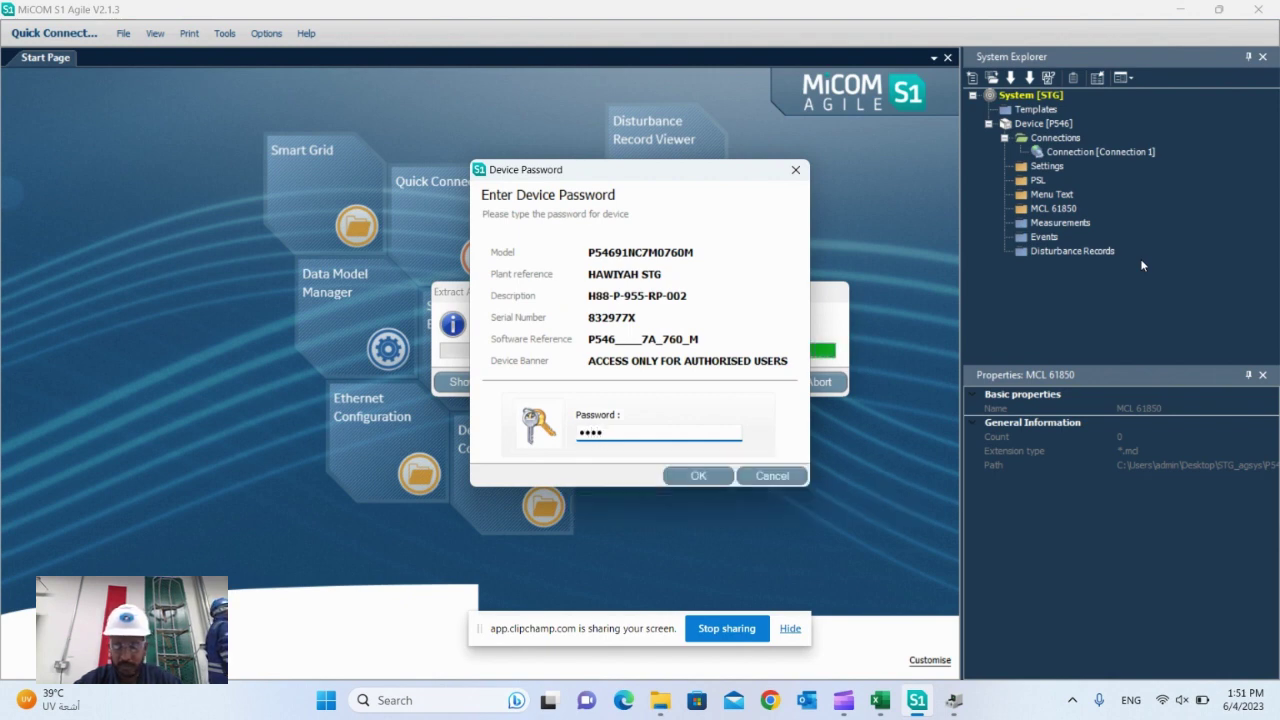
pyautogui.click(694, 477)
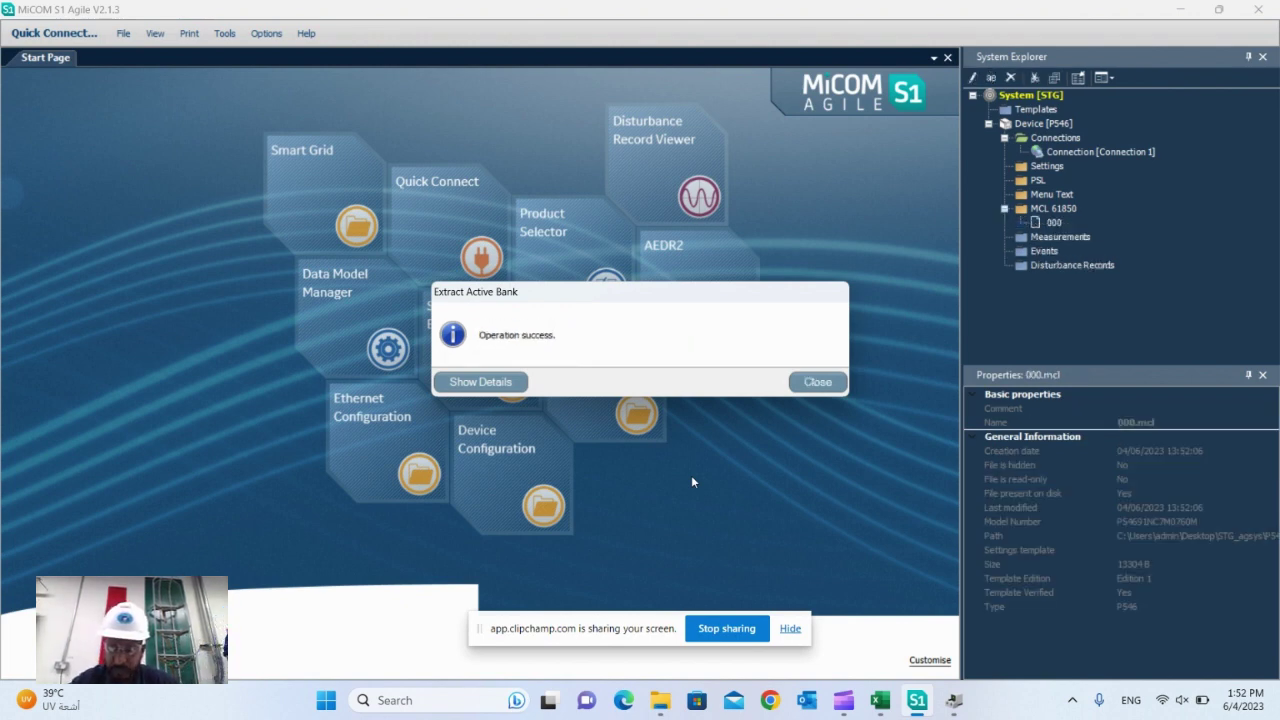
pyautogui.click(818, 382)
pyautogui.doubleClick(1055, 224)
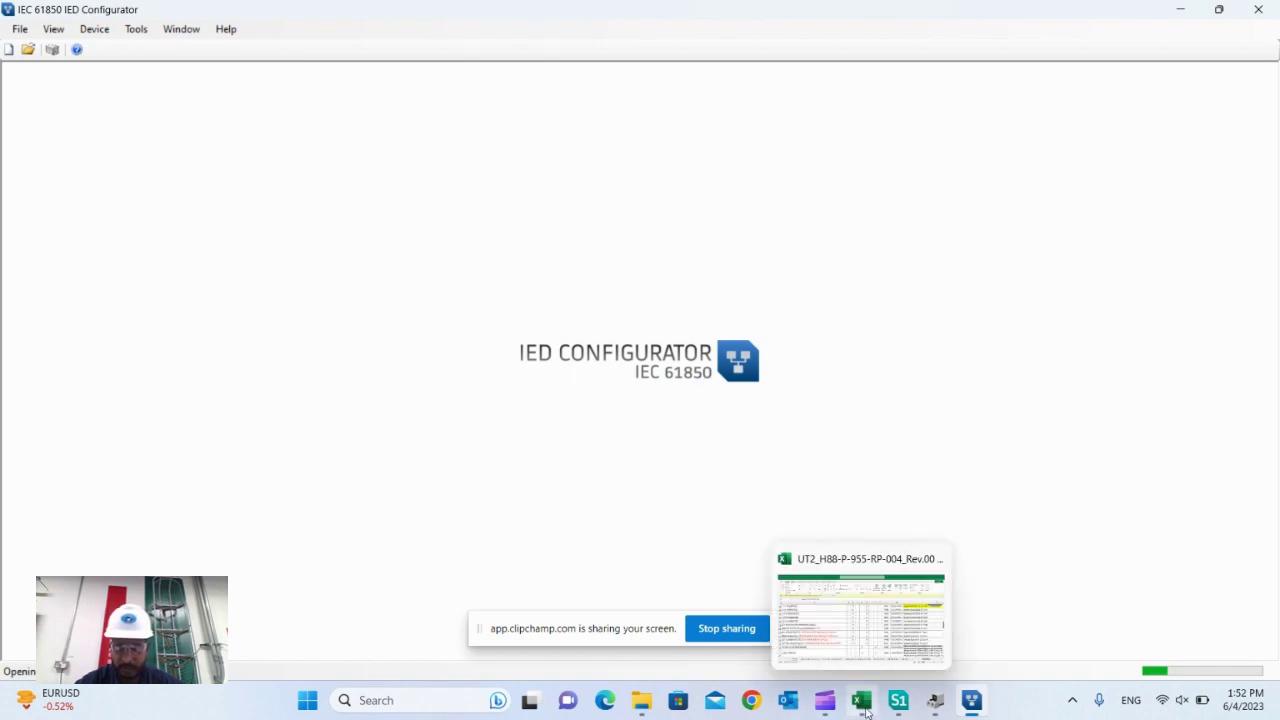
# - In the Excel signal list, check column N references for VT FUSE FAILURE, 94-2, 74-94-2, 51-P and 51-N
pyautogui.click(862, 700)
pyautogui.scroll(-3, 543, 371)
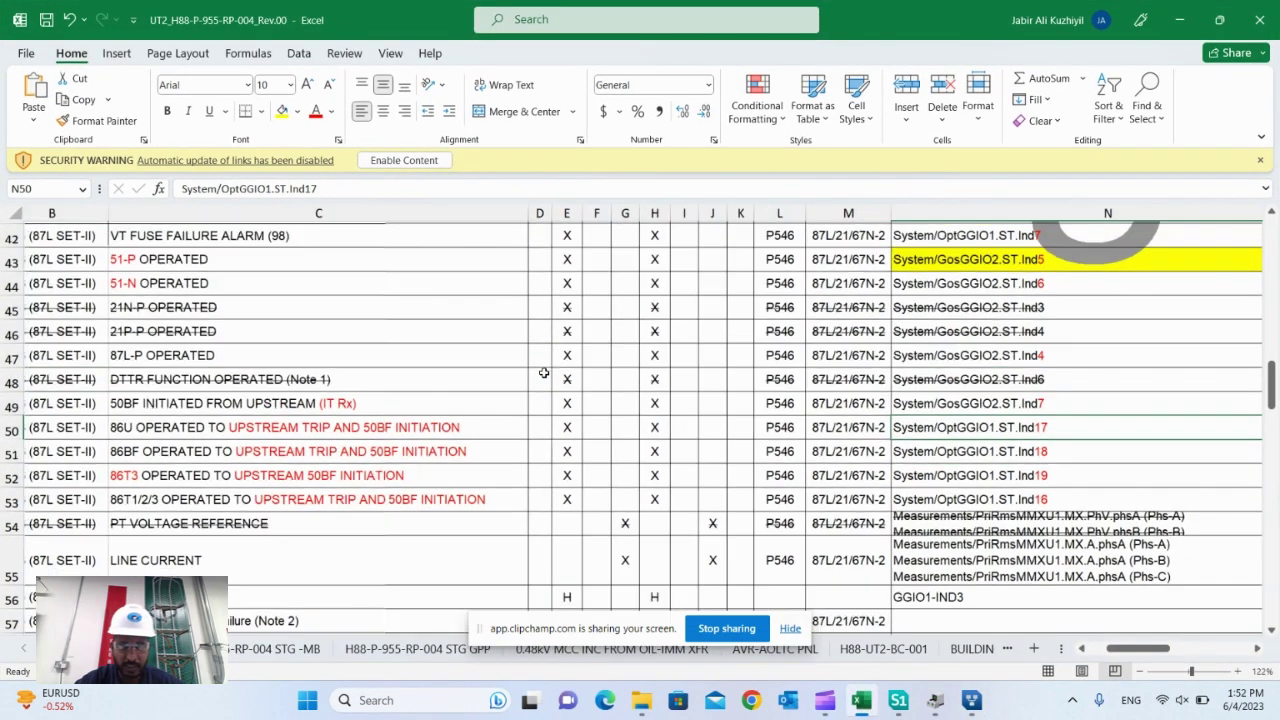
pyautogui.click(450, 279)
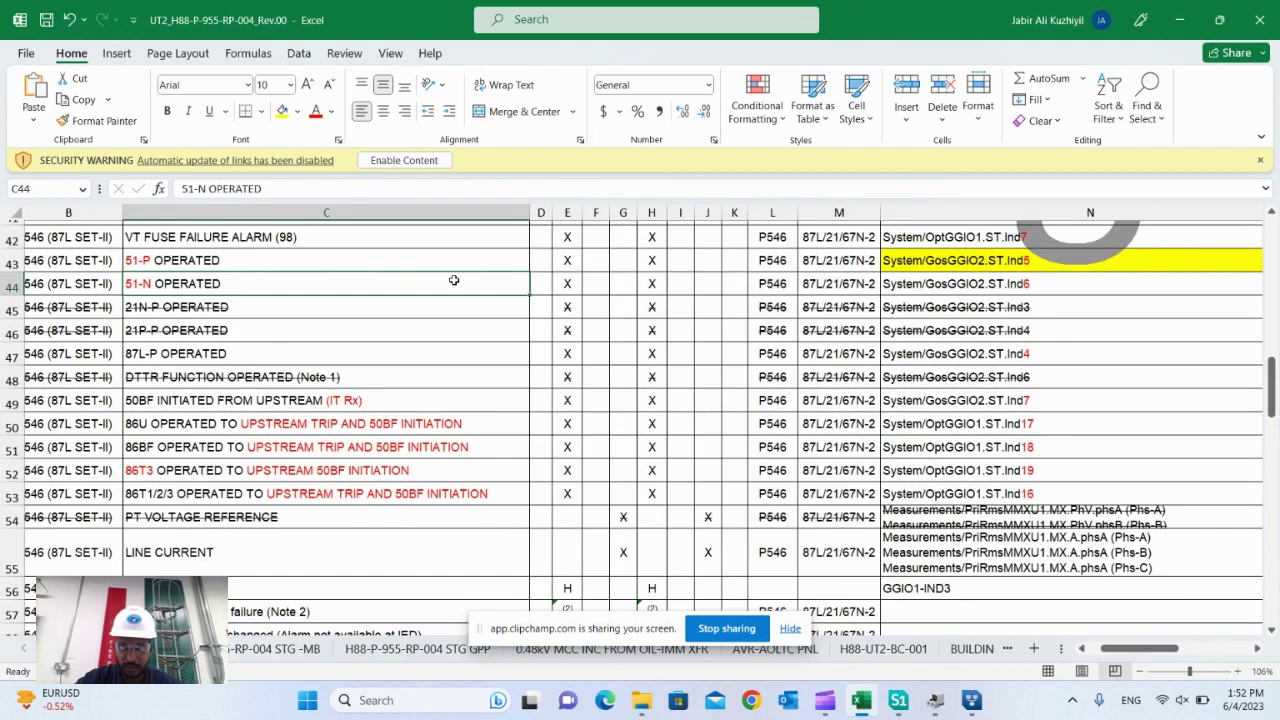
pyautogui.click(922, 232)
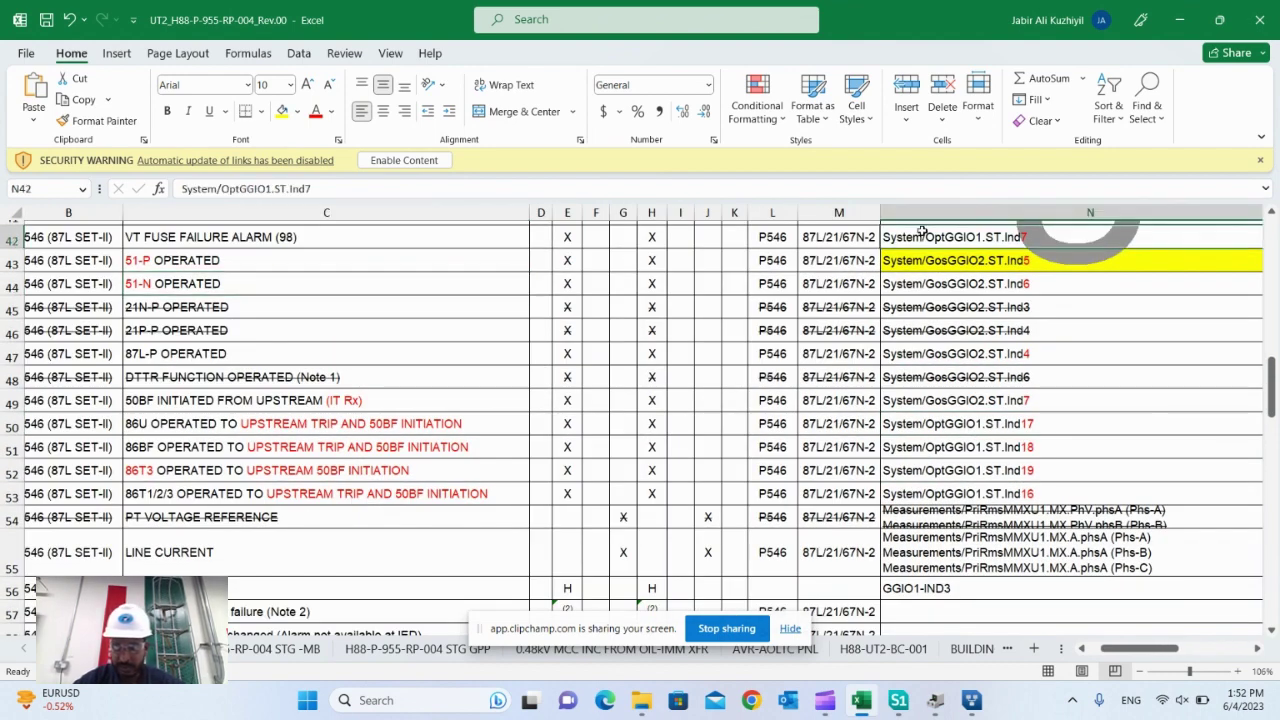
pyautogui.press('Up')
pyautogui.press('Up')
pyautogui.press('Up')
pyautogui.press('Up')
pyautogui.press('Up')
pyautogui.press('Up')
pyautogui.press('Up')
pyautogui.press('Up')
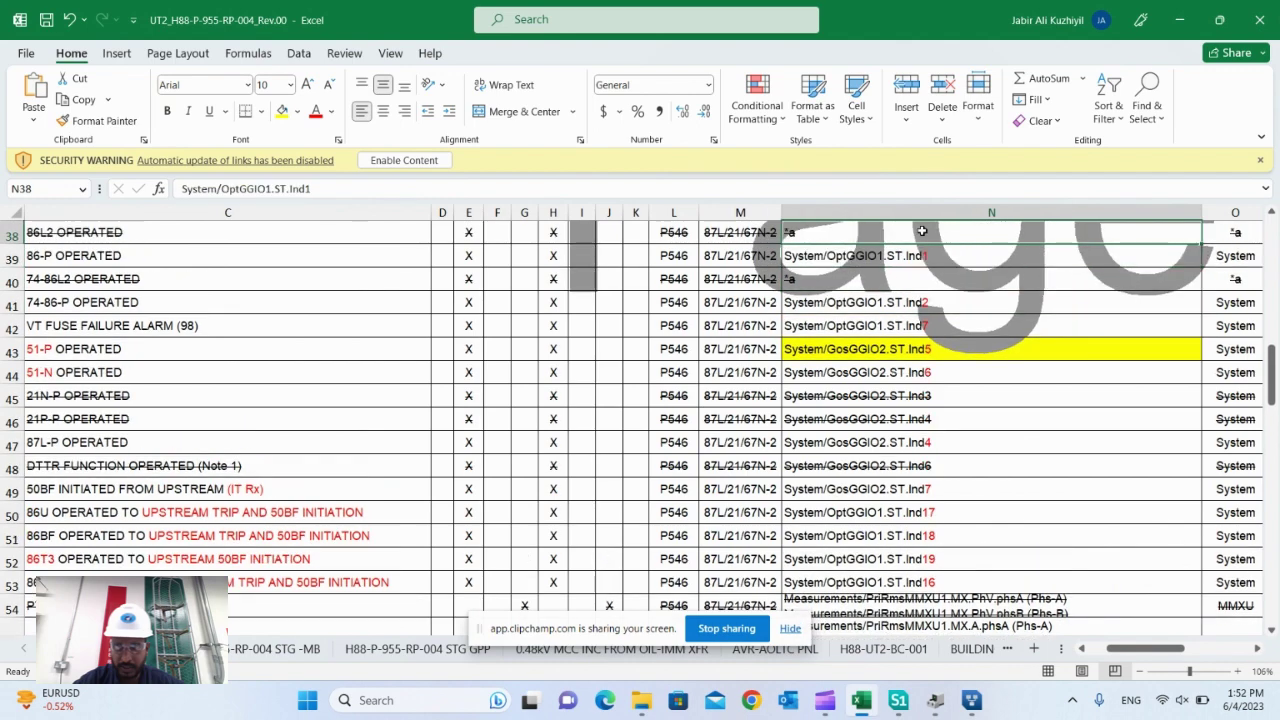
pyautogui.press('Up')
pyautogui.press('Up')
pyautogui.press('Down')
pyautogui.press('Down')
pyautogui.press('Down')
pyautogui.press('Down')
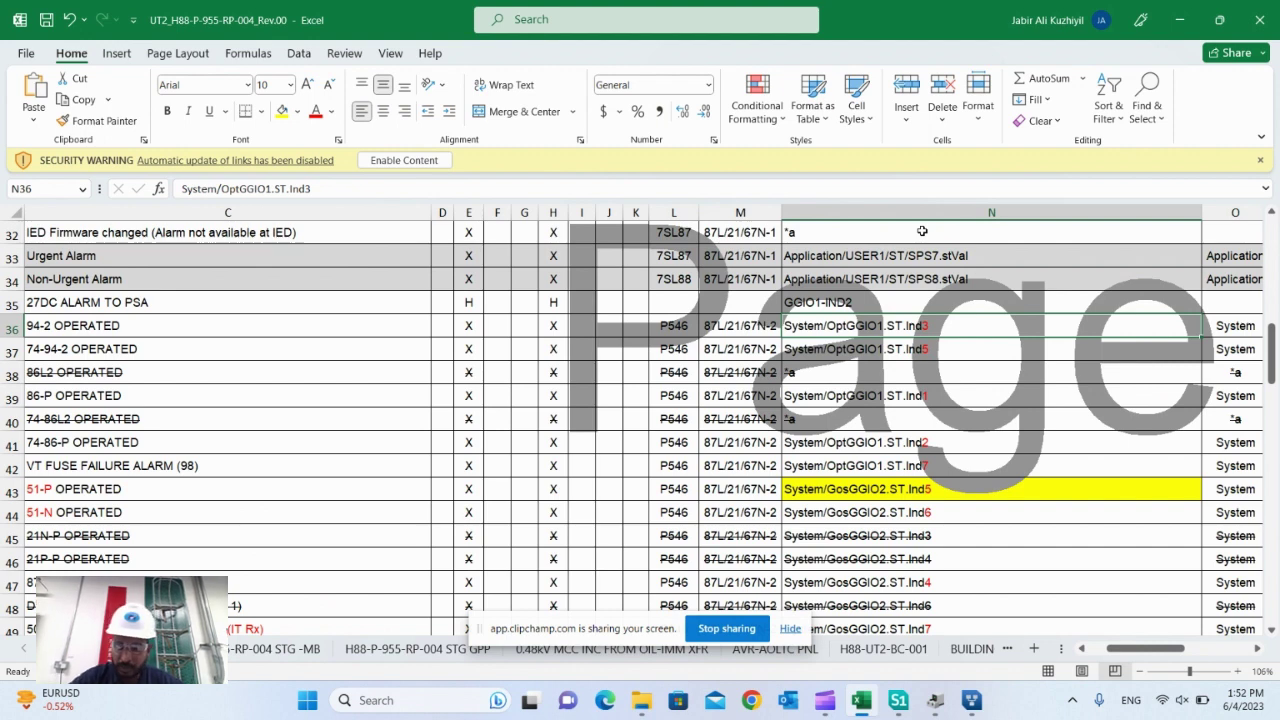
pyautogui.press('Down')
pyautogui.press('Down')
pyautogui.press('Down')
pyautogui.press('Down')
pyautogui.press('Down')
pyautogui.press('Down')
pyautogui.press('Down')
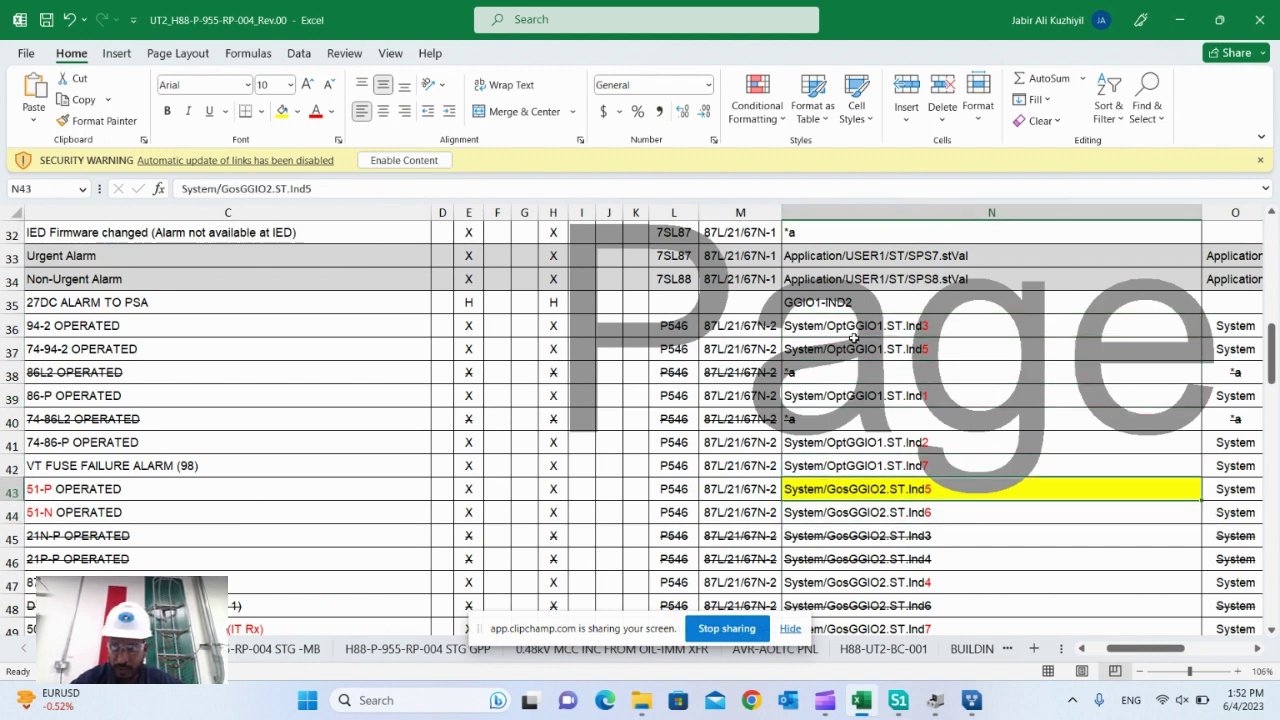
pyautogui.click(841, 330)
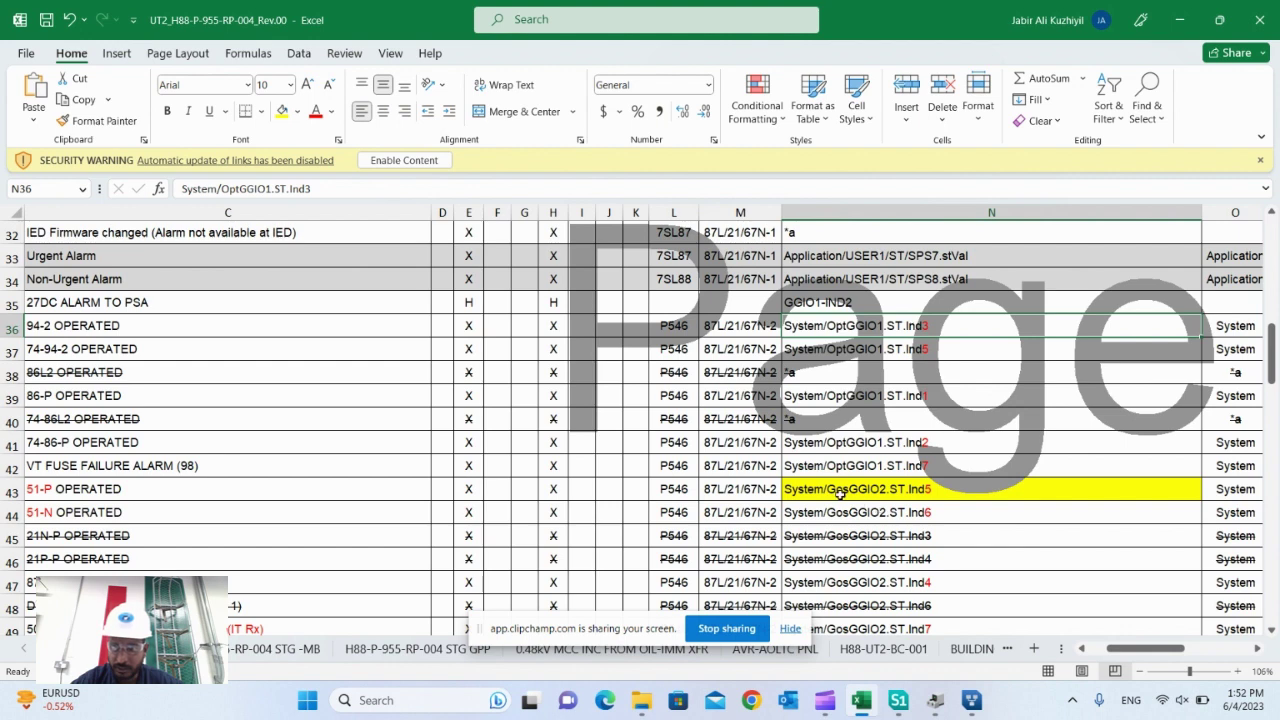
pyautogui.click(876, 497)
pyautogui.click(879, 503)
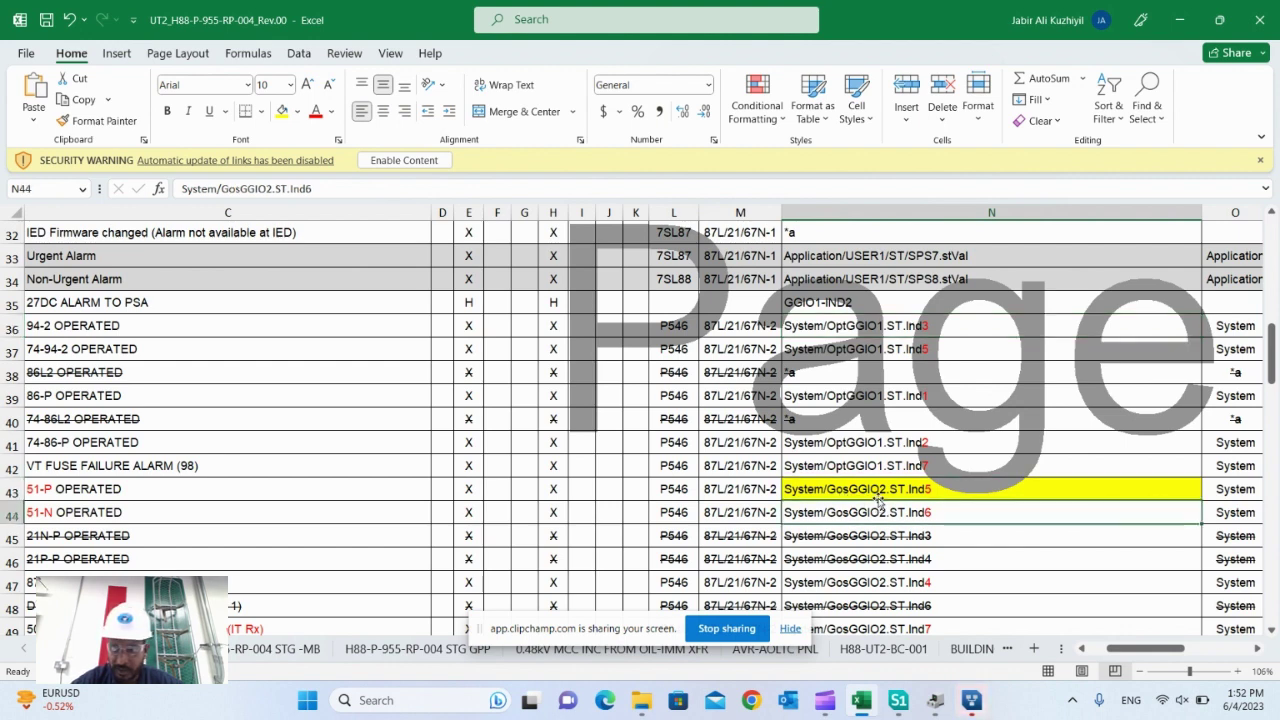
# - Review the signal names 86-P, 51-P, 51-N, 21N-P, 87L-P and 74-94-2 OPERATED and their references
pyautogui.scroll(-1, 879, 502)
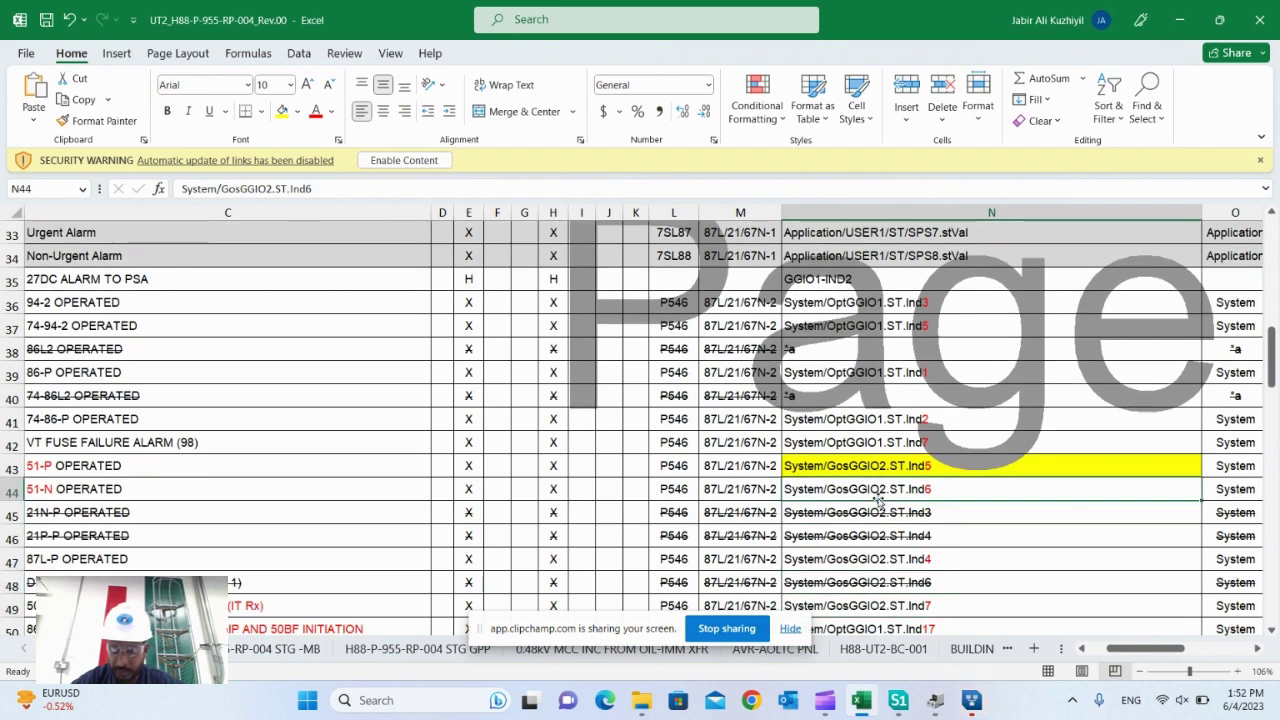
pyautogui.press('Up')
pyautogui.press('Up')
pyautogui.press('Up')
pyautogui.press('Up')
pyautogui.press('Up')
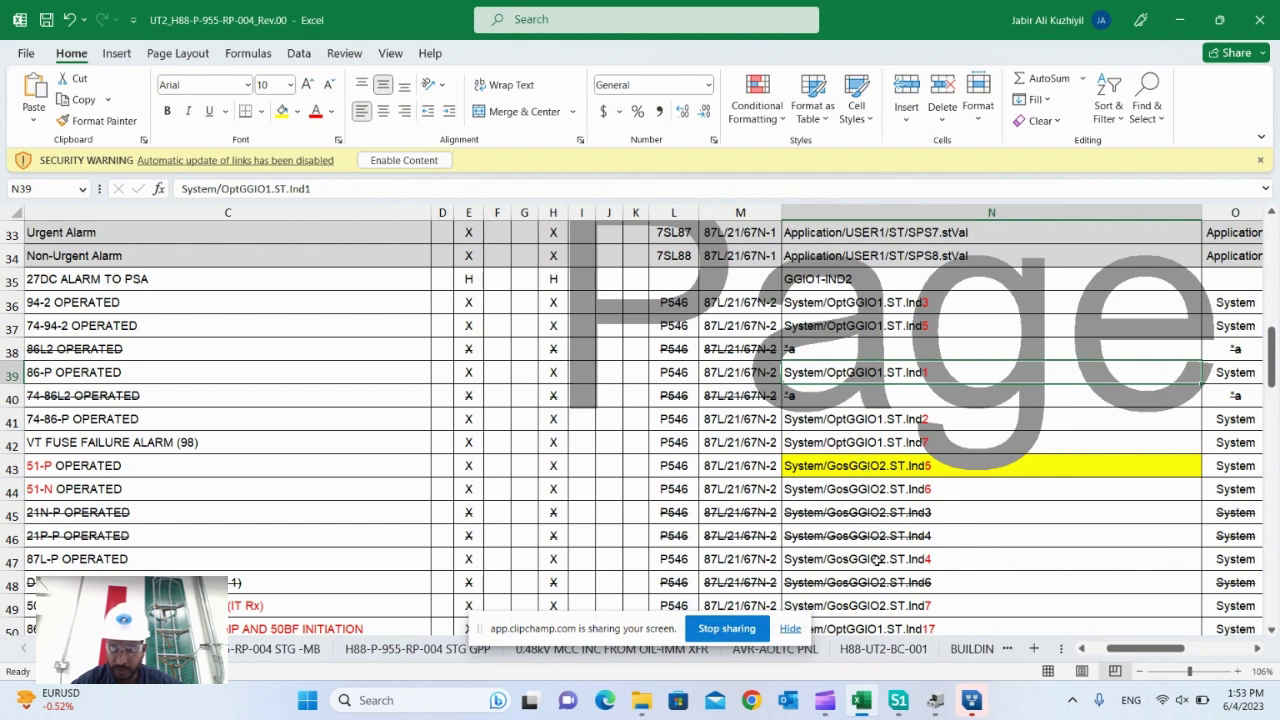
pyautogui.scroll(-1, 876, 560)
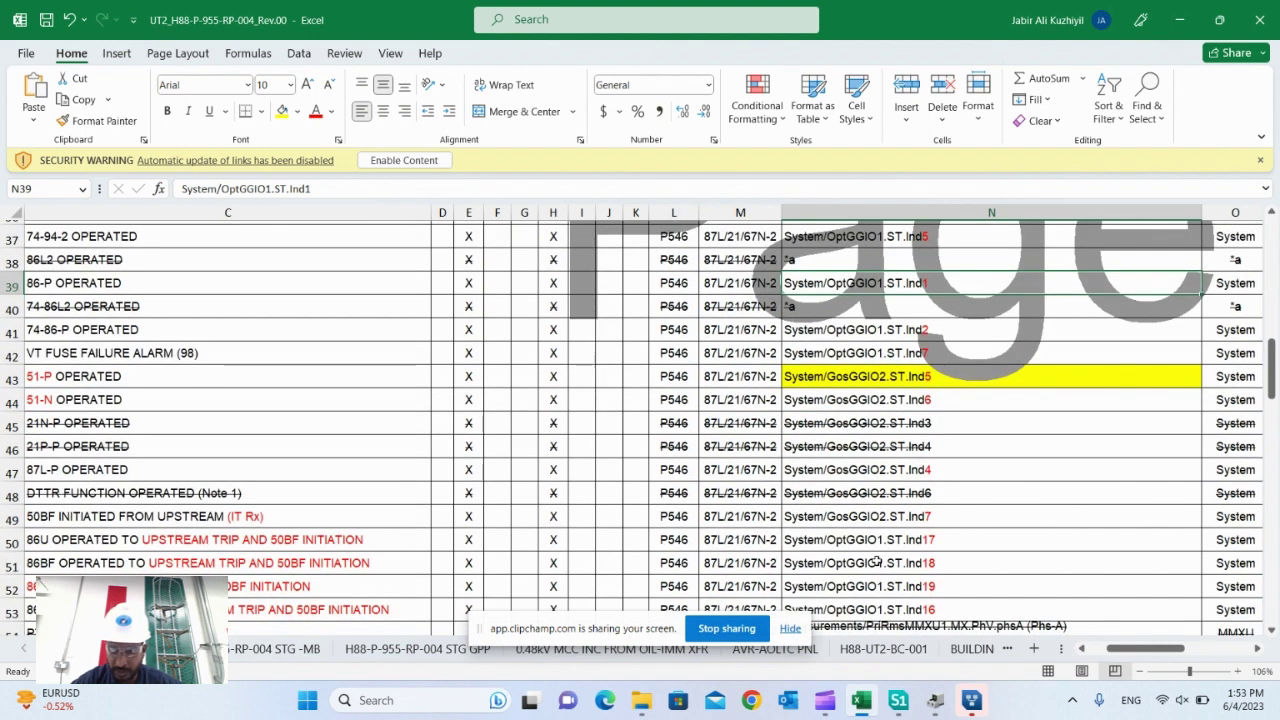
pyautogui.click(57, 382)
pyautogui.click(62, 400)
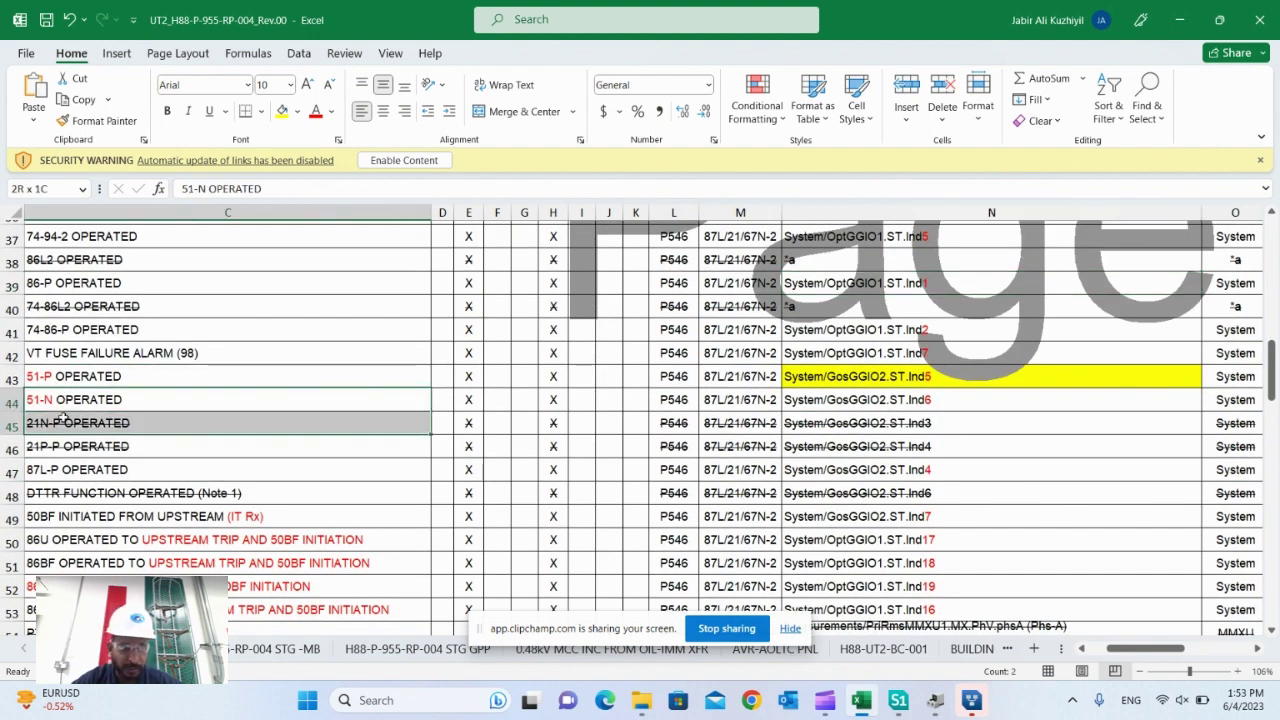
pyautogui.click(64, 420)
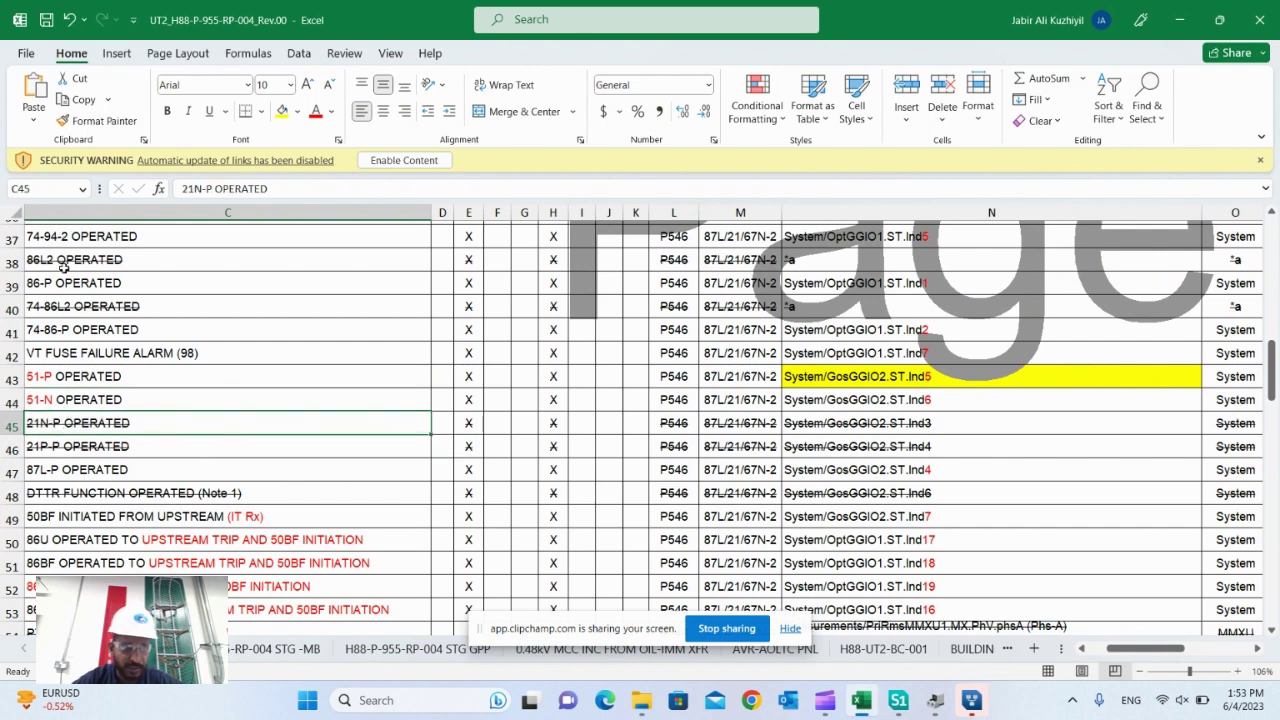
pyautogui.click(68, 473)
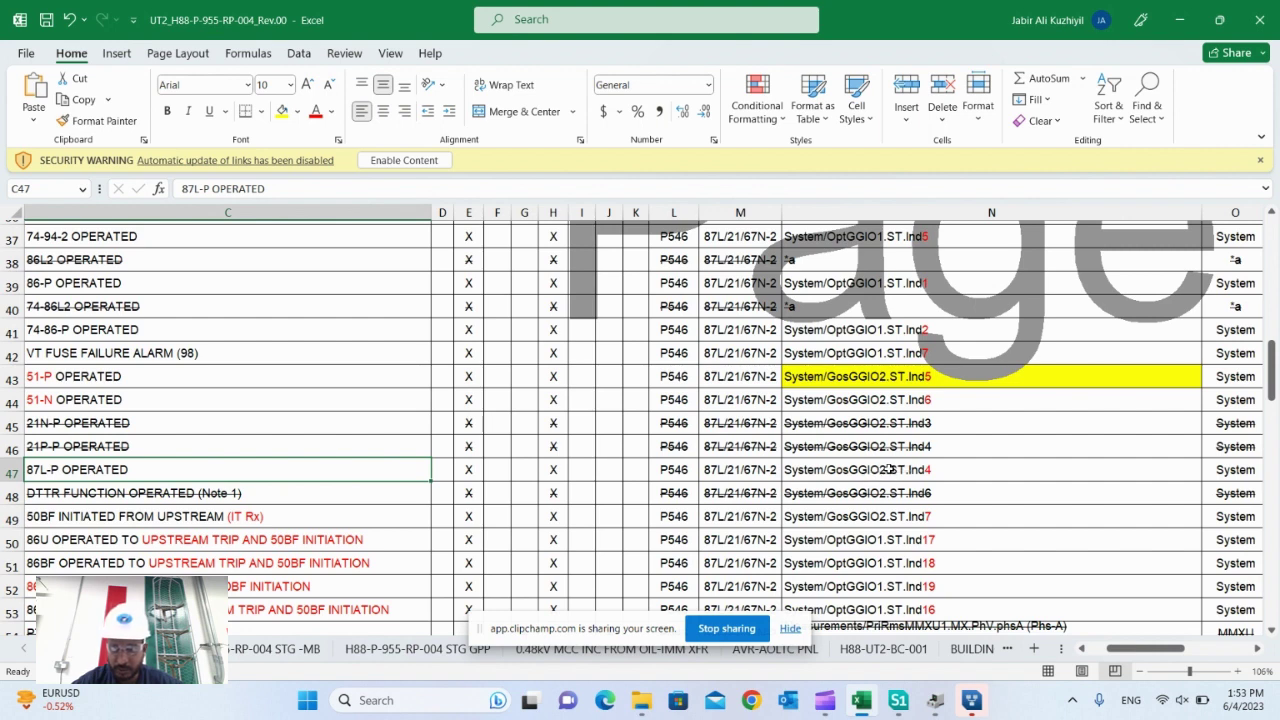
pyautogui.click(150, 283)
pyautogui.click(120, 235)
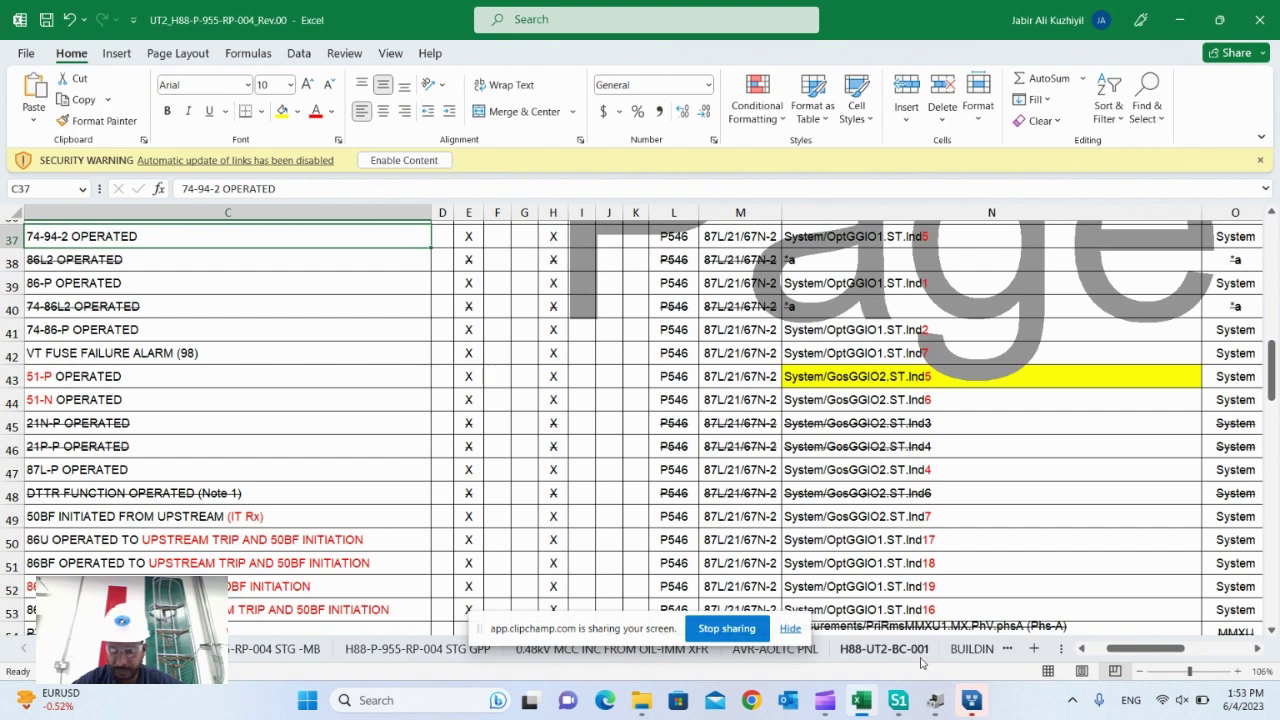
# - Switch back to the IED Configurator window holding the extracted configuration
pyautogui.rightClick(975, 708)
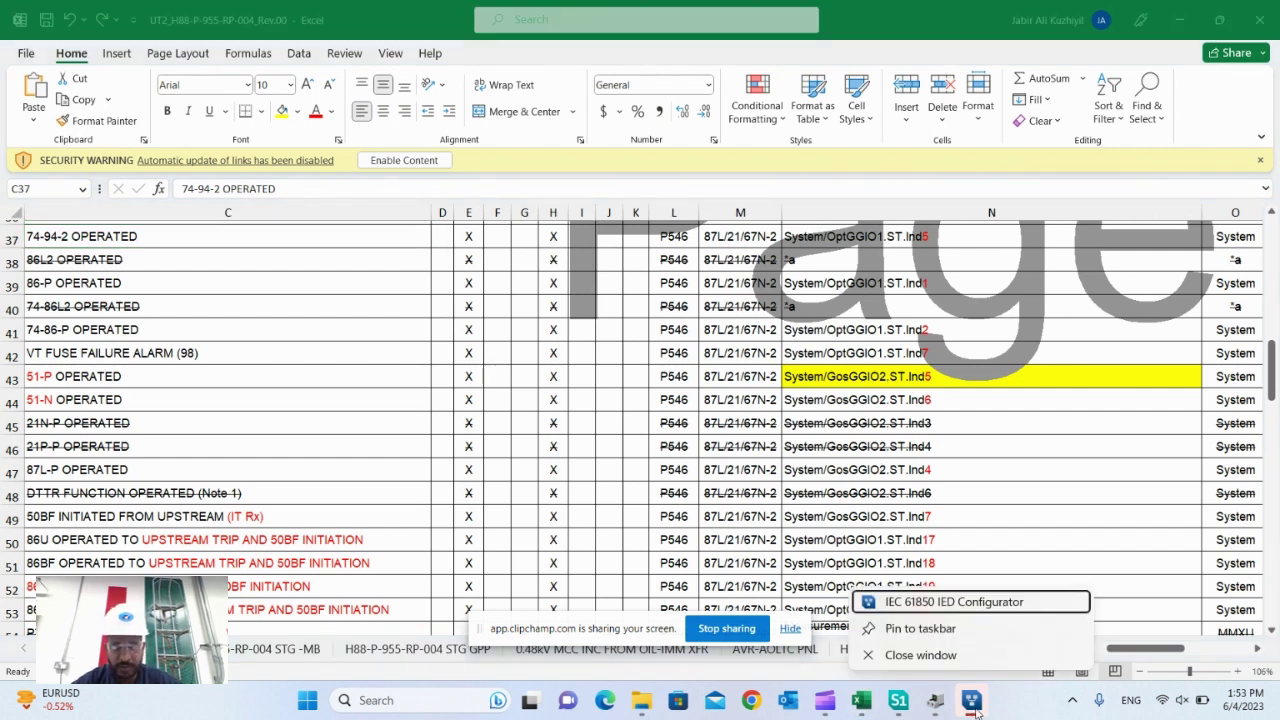
pyautogui.click(998, 602)
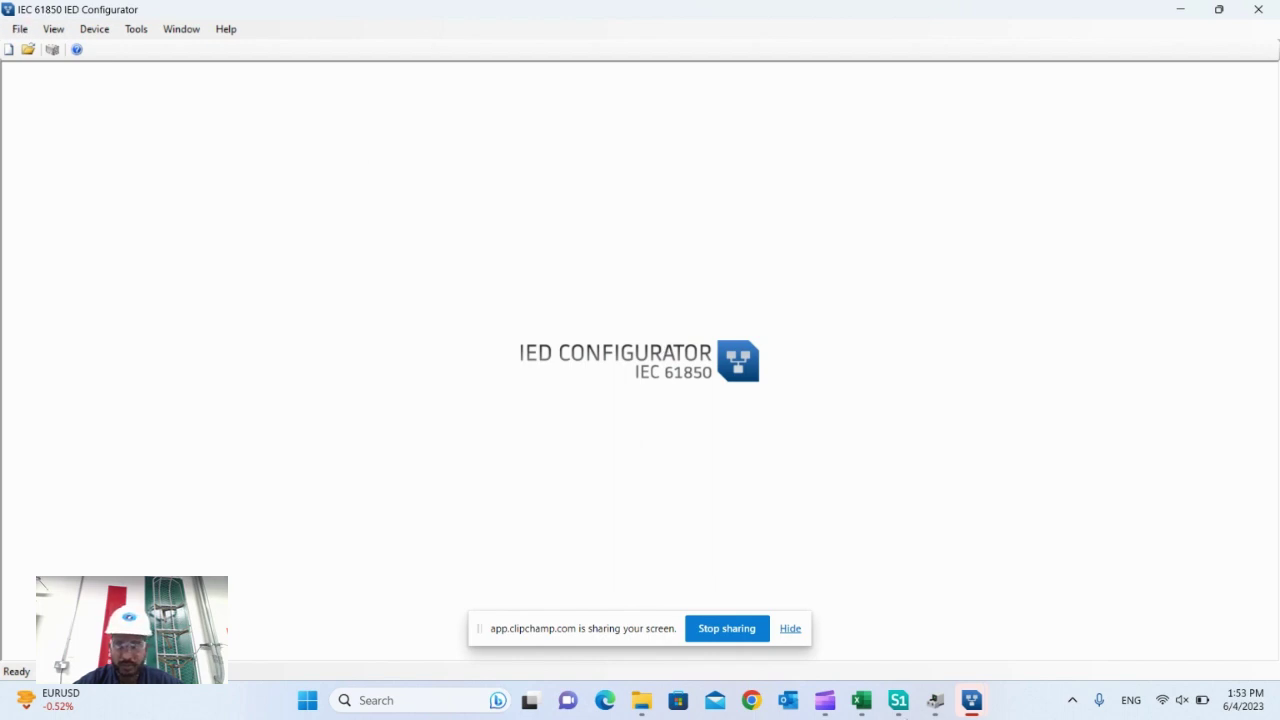
pyautogui.moveTo(969, 712)
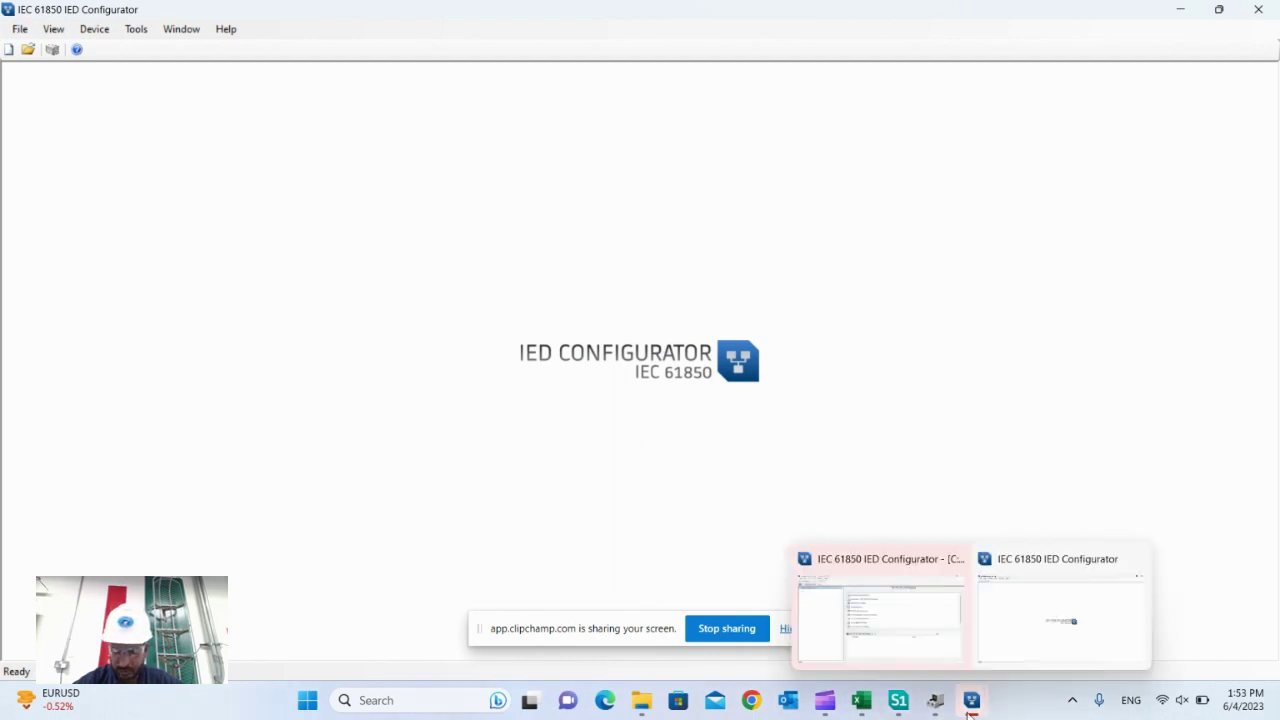
pyautogui.click(880, 612)
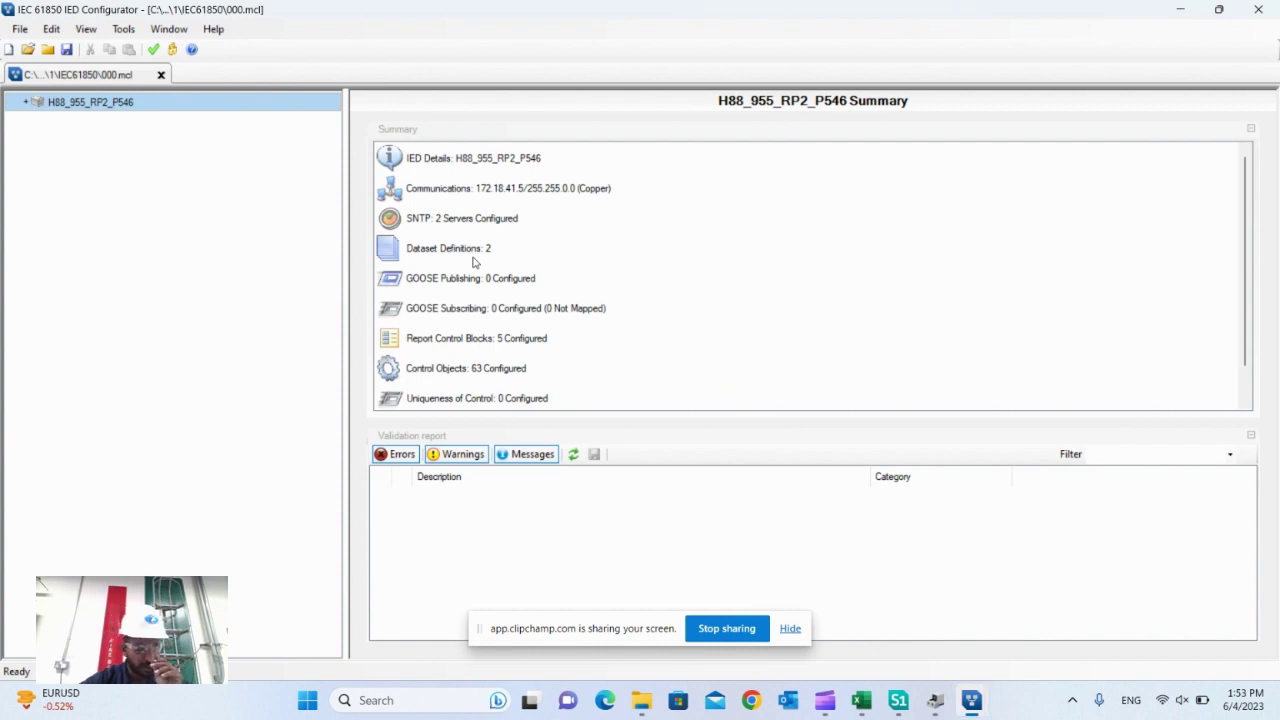
# - Validate H88_955_RP2_P546 (0 errors, 0 warnings, 91 messages) and enter manual editing mode
pyautogui.rightClick(99, 103)
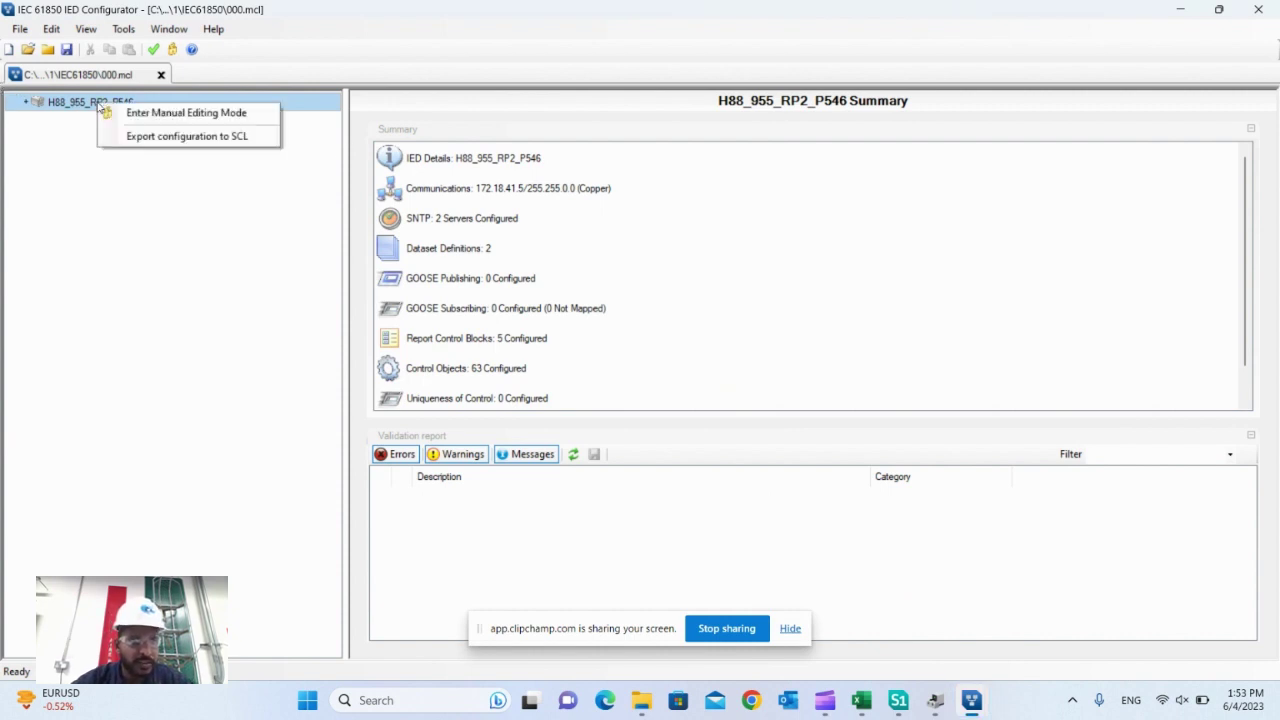
pyautogui.click(158, 50)
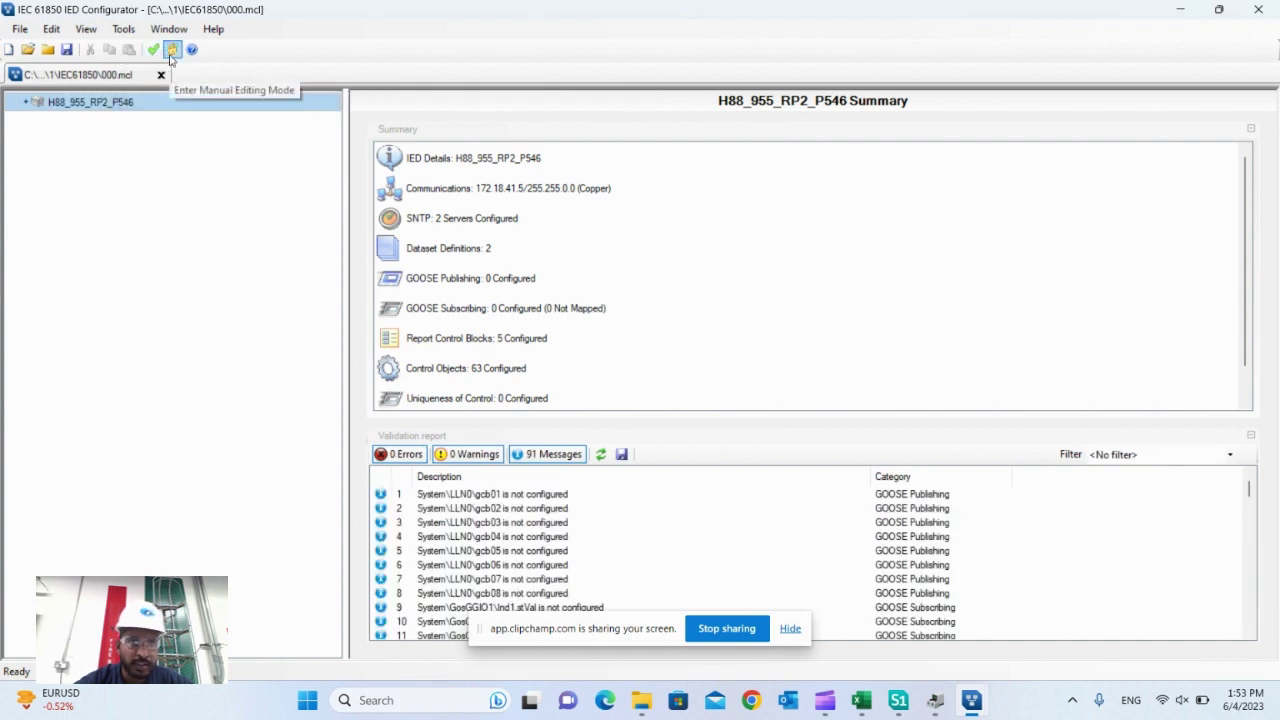
pyautogui.click(171, 50)
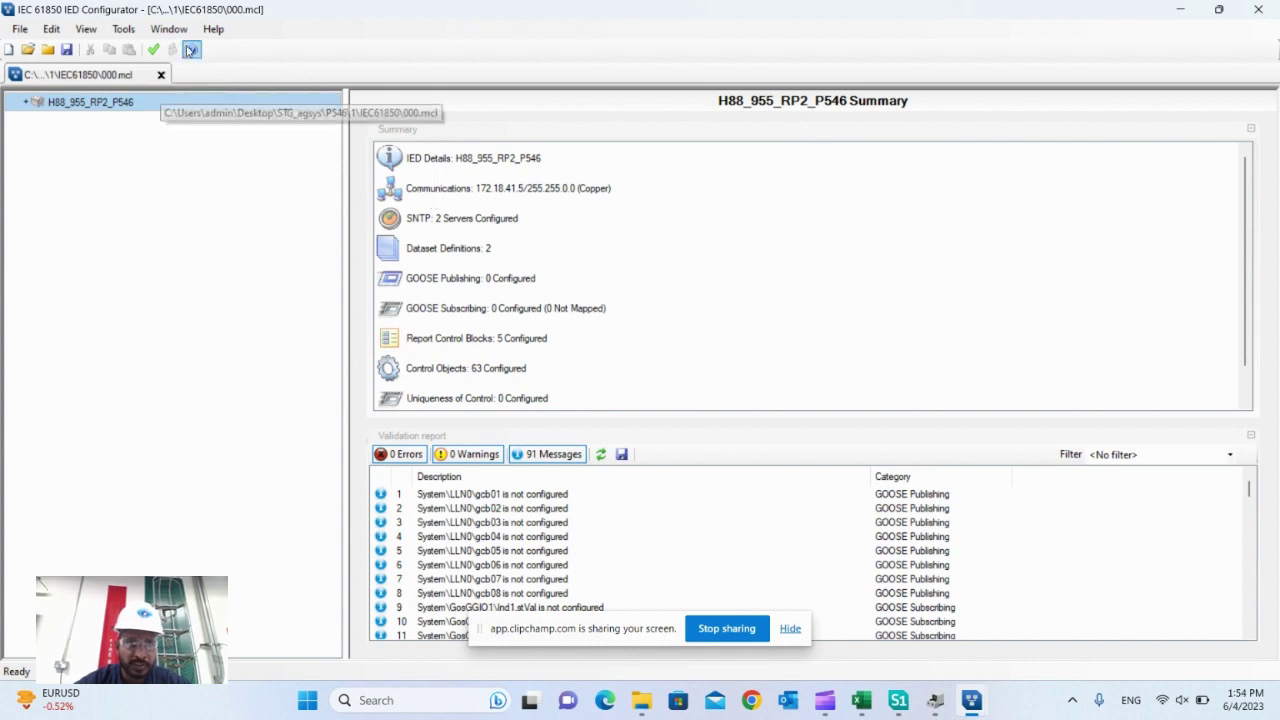
pyautogui.rightClick(463, 169)
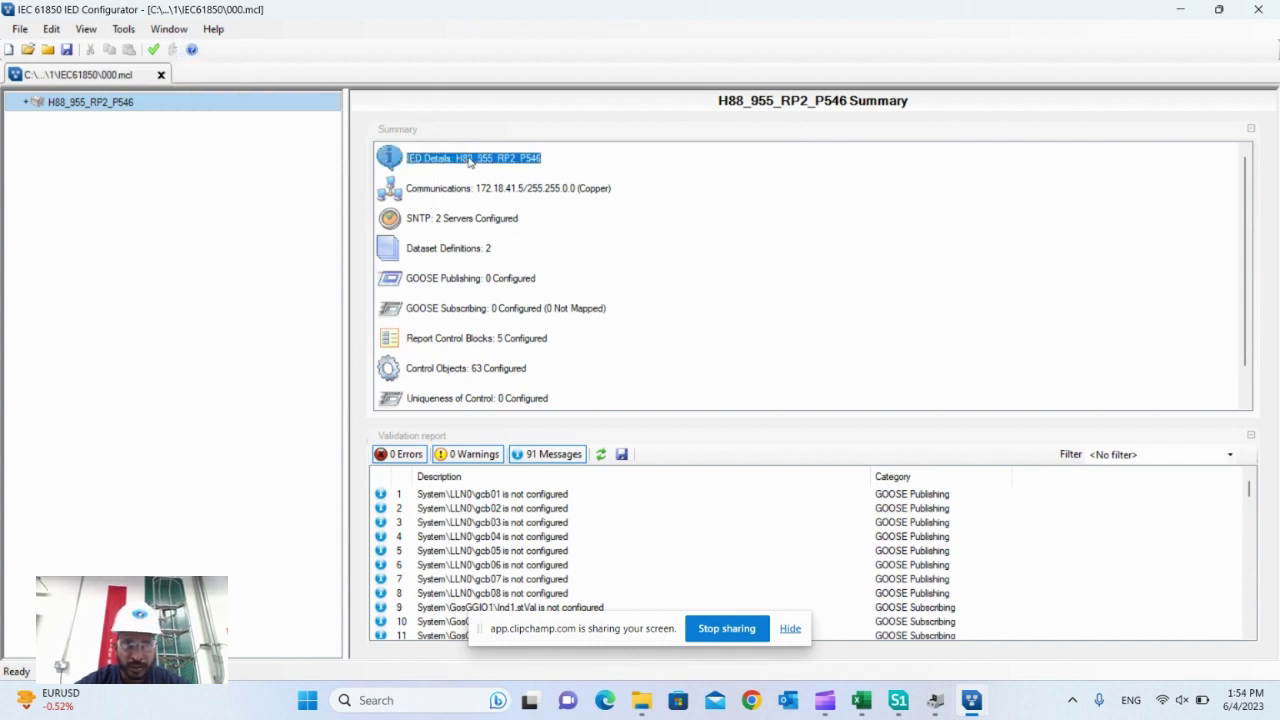
# - Show IED Details (SCL file P546, version 2.34), then the Communications page with IP 172.18.41.5
pyautogui.click(512, 168)
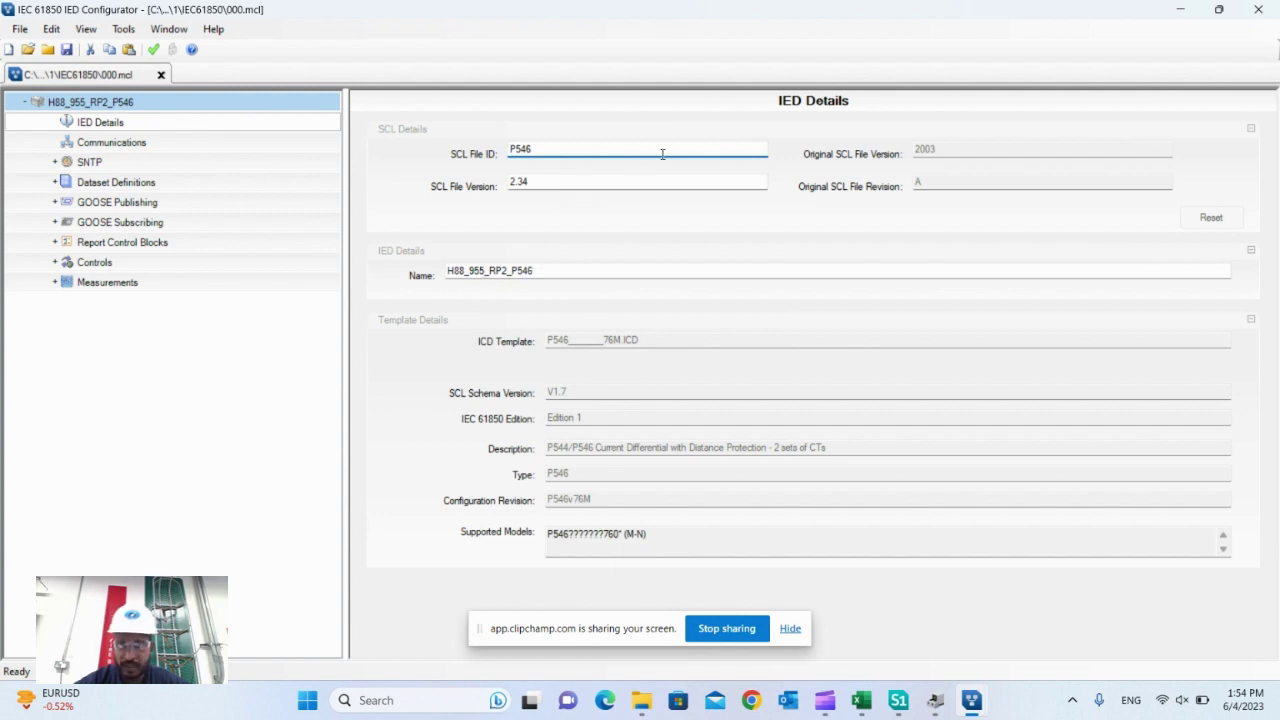
pyautogui.click(142, 146)
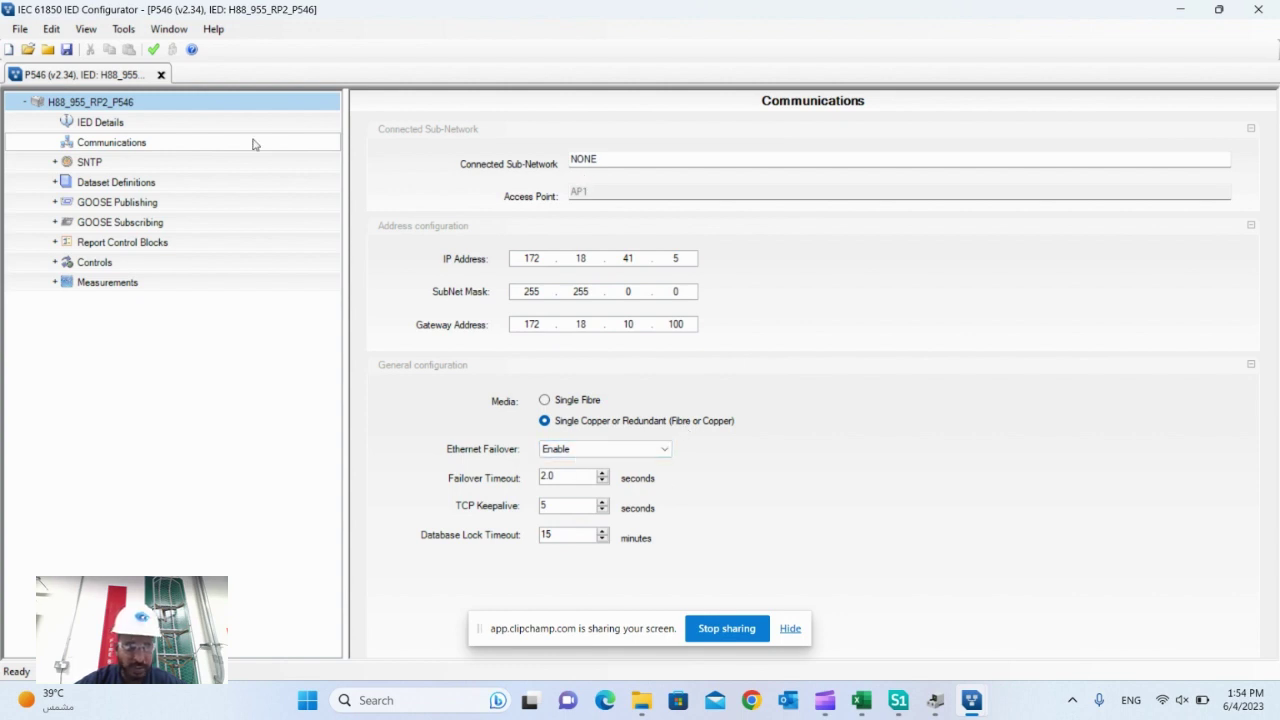
# - Review the SNTP general configuration and the External Server entries
pyautogui.click(55, 164)
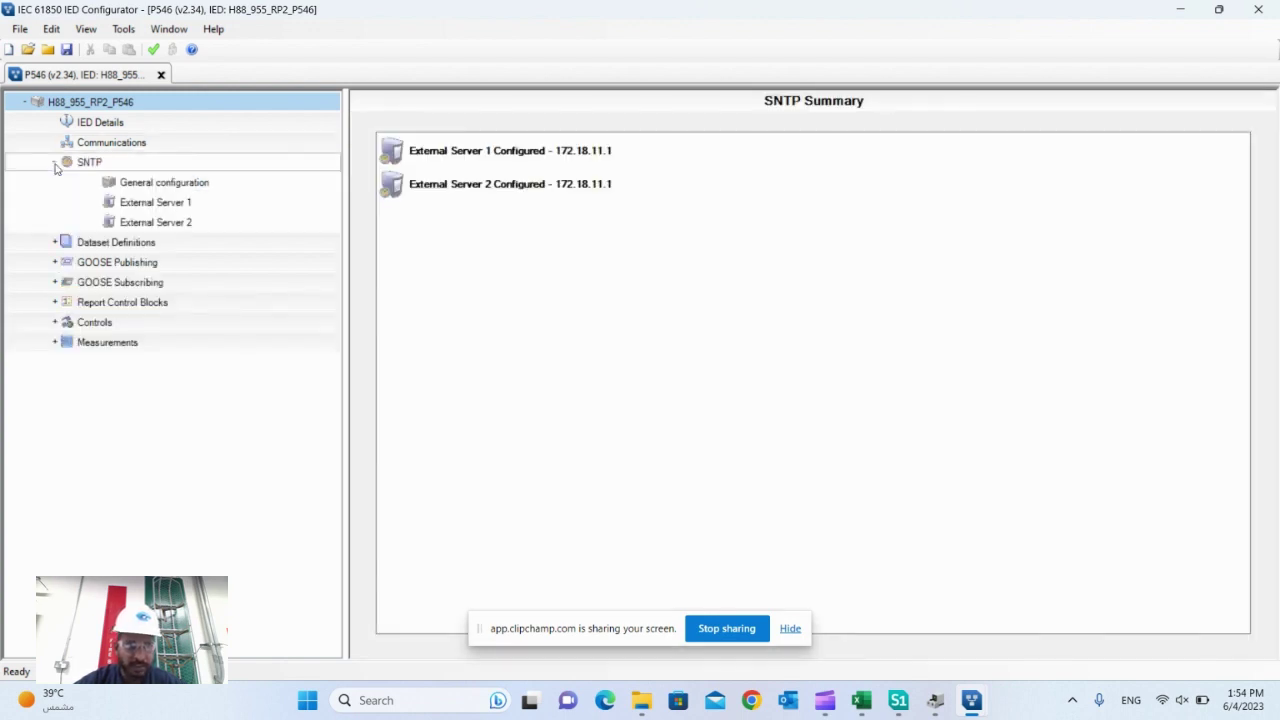
pyautogui.click(160, 188)
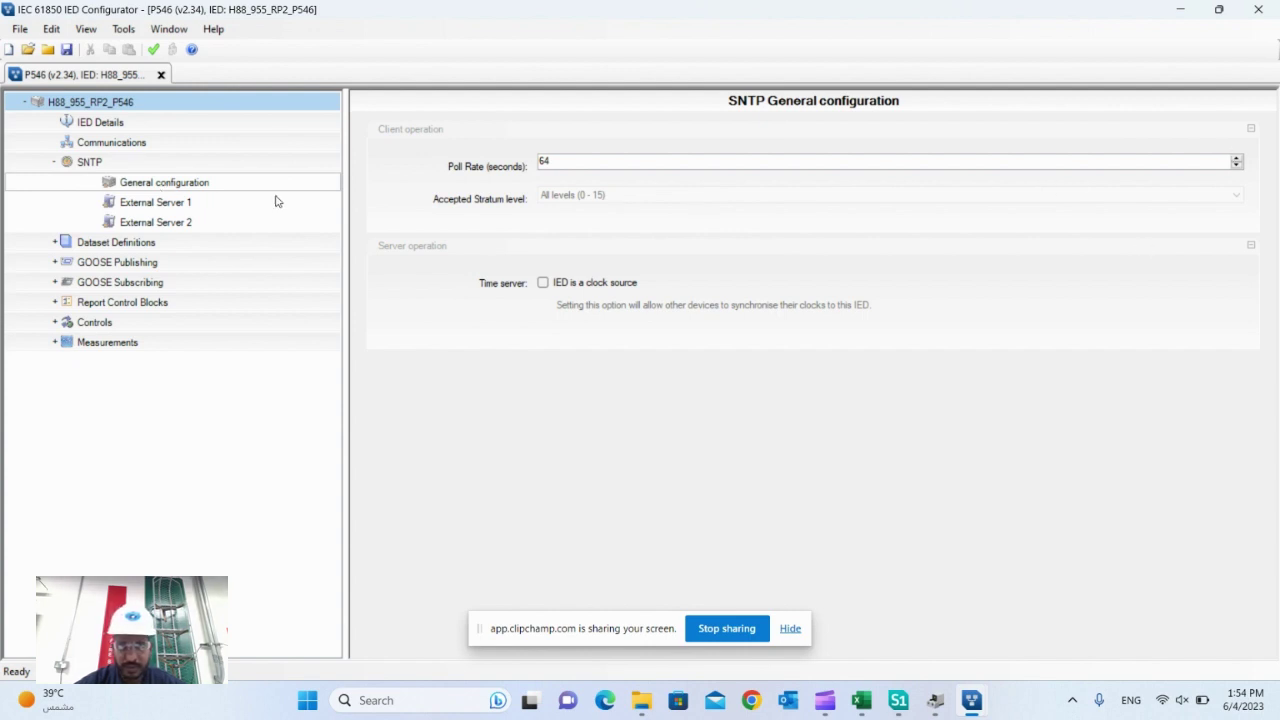
pyautogui.click(157, 208)
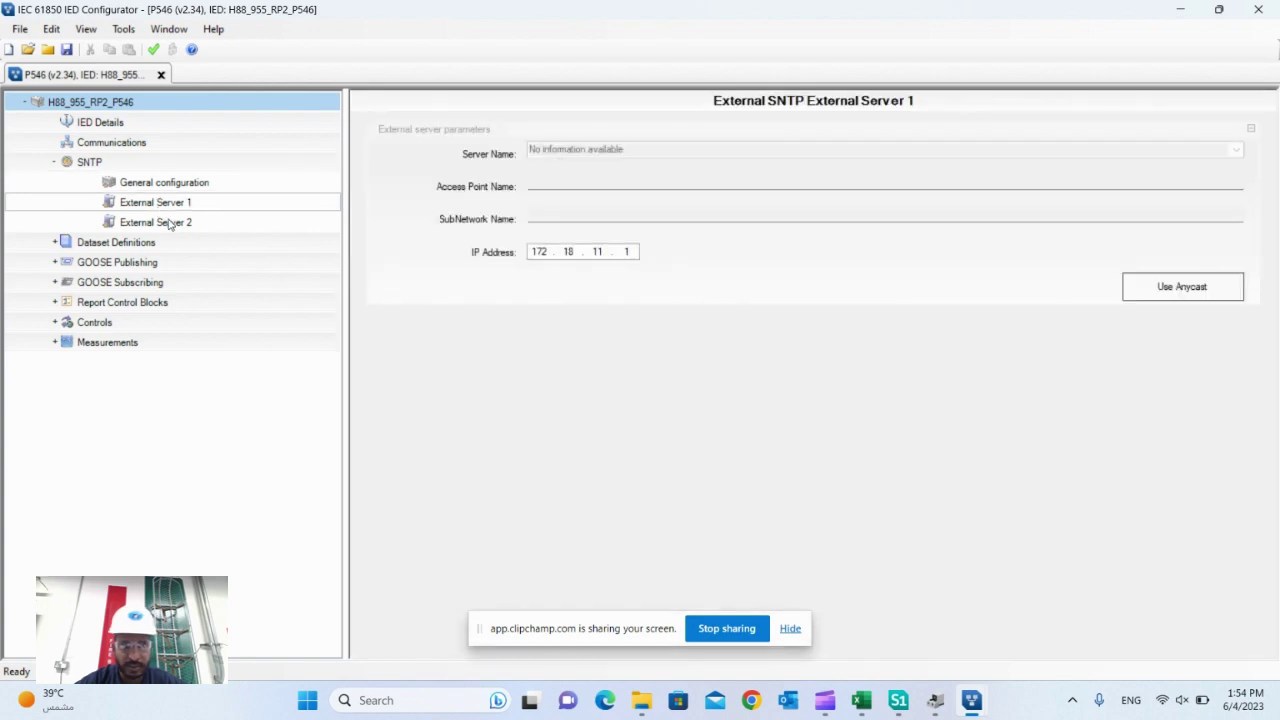
pyautogui.click(173, 226)
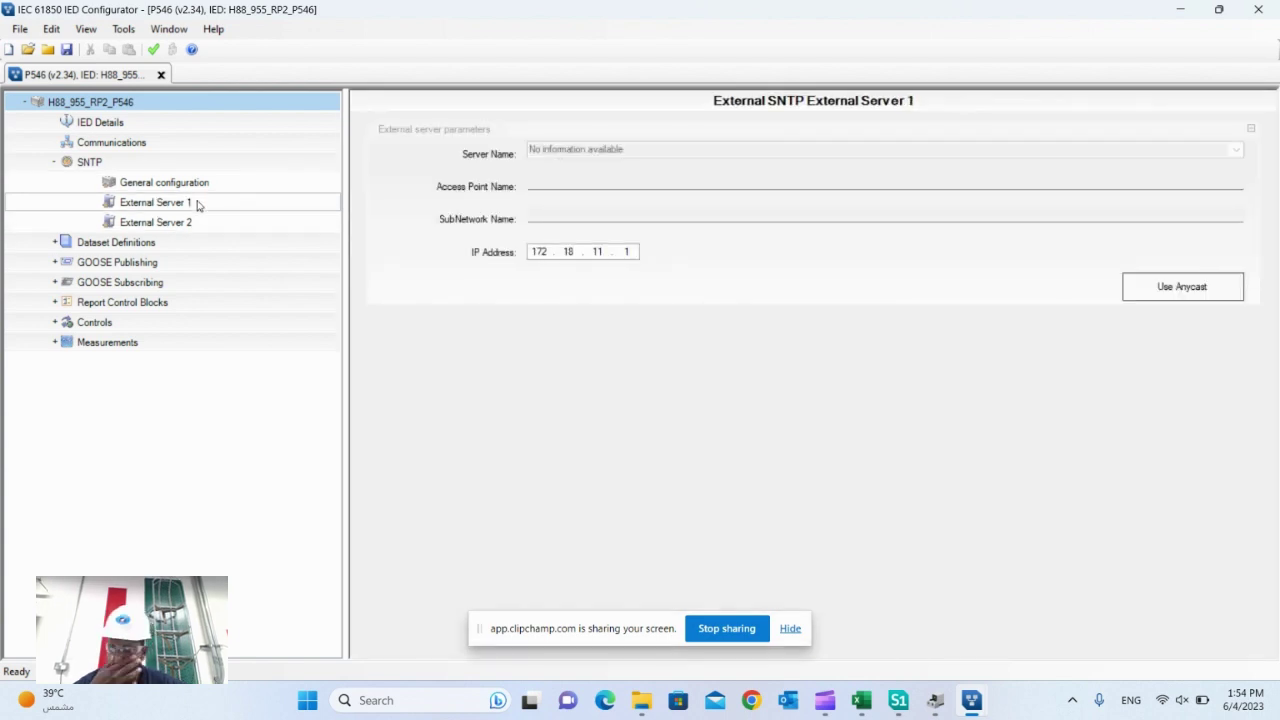
pyautogui.click(177, 186)
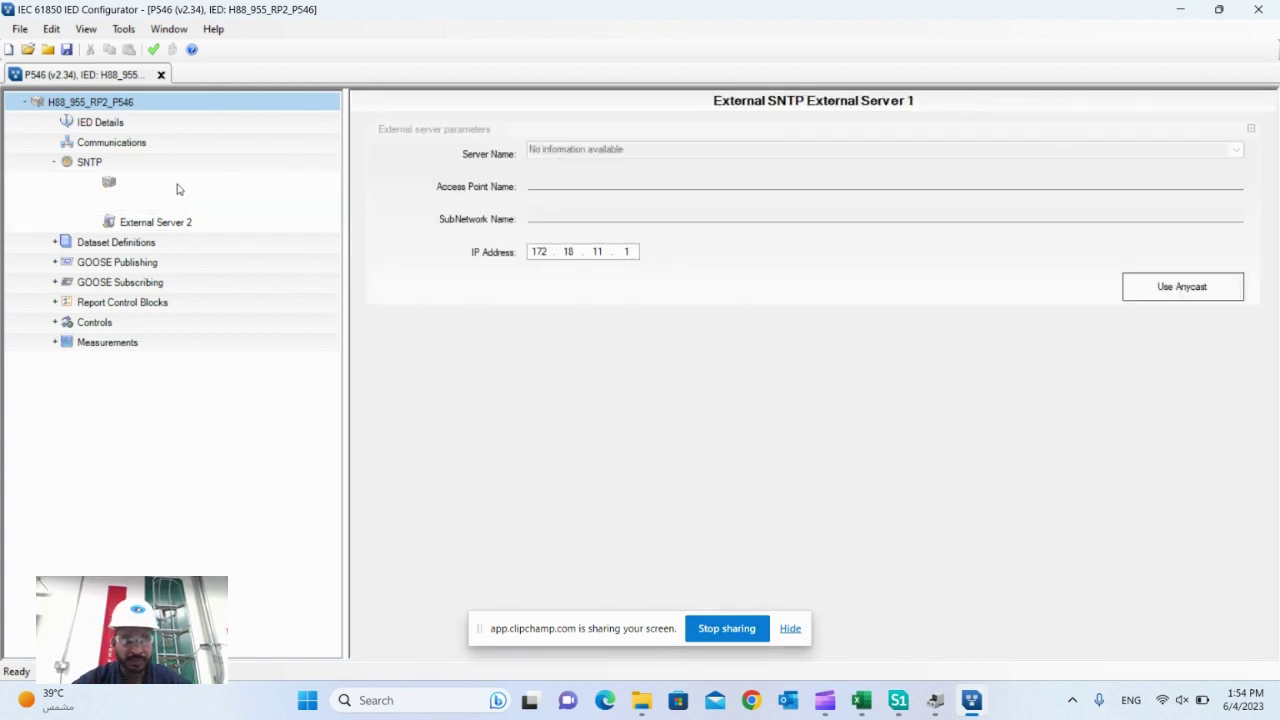
# - Open External Server 1 from the SNTP summary, then show Dataset Definitions (BRCB 15 items, URCB 3)
pyautogui.click(105, 163)
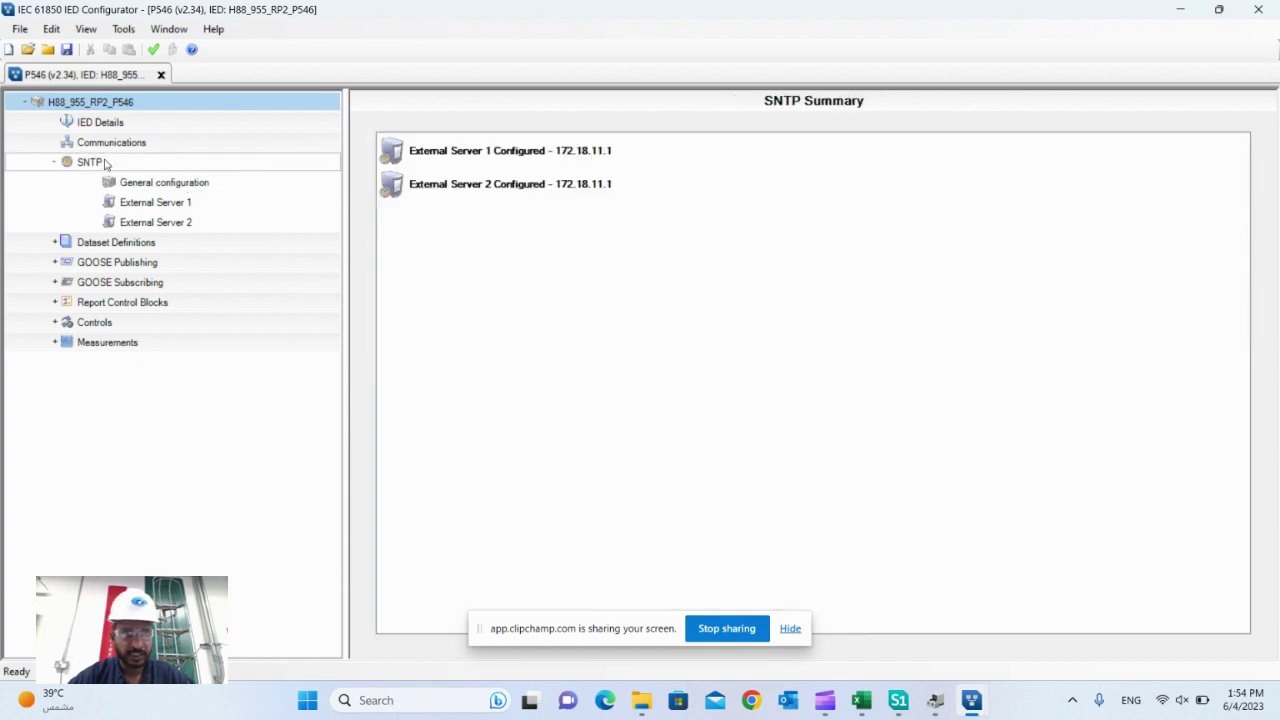
pyautogui.click(556, 160)
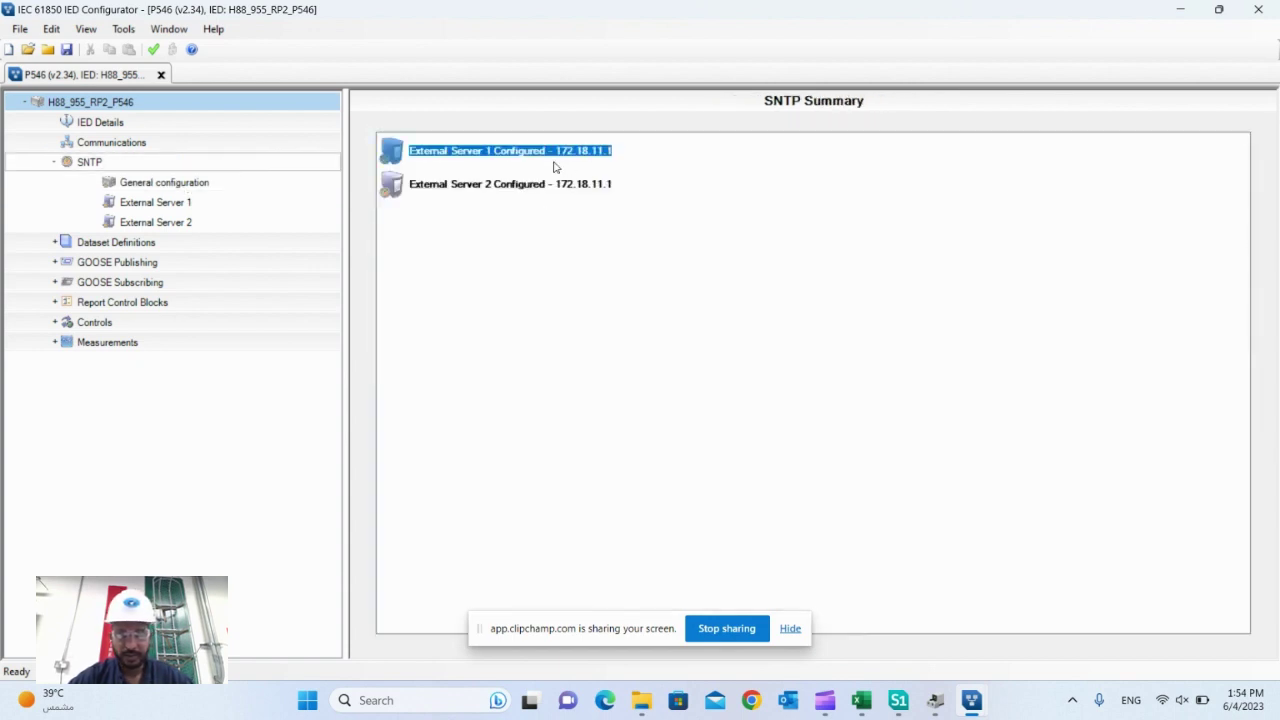
pyautogui.doubleClick(556, 160)
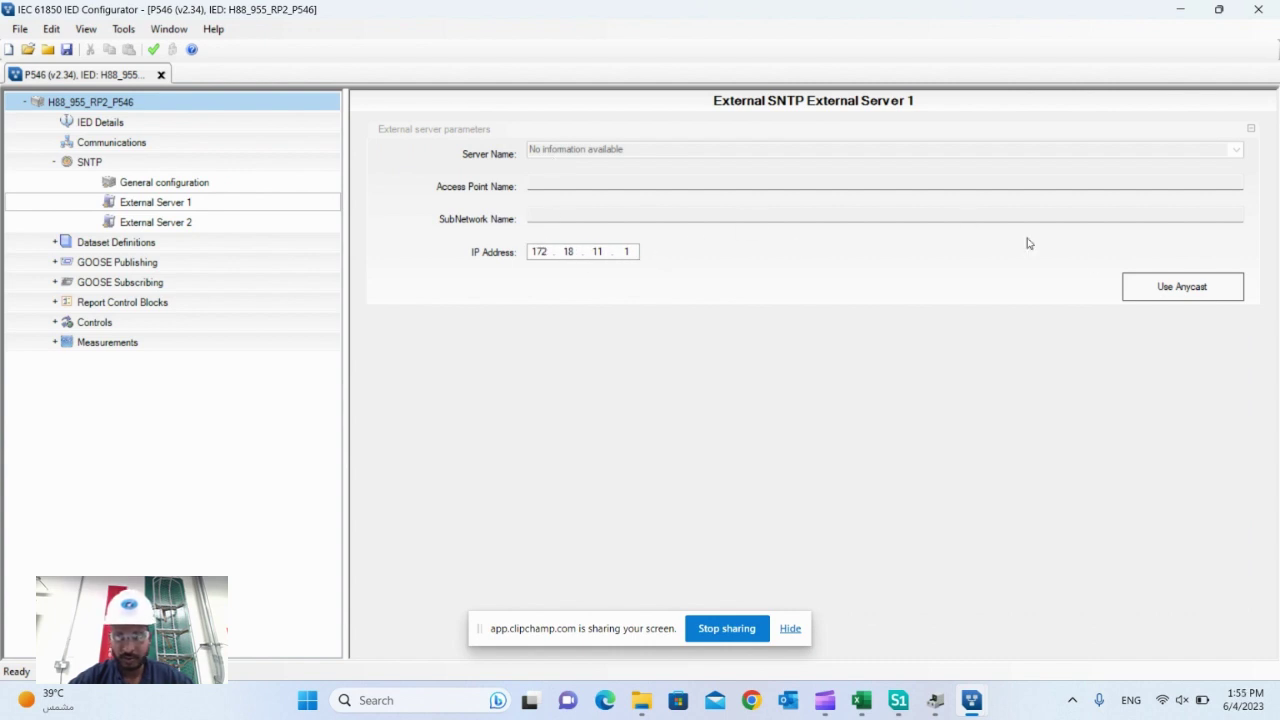
pyautogui.click(174, 184)
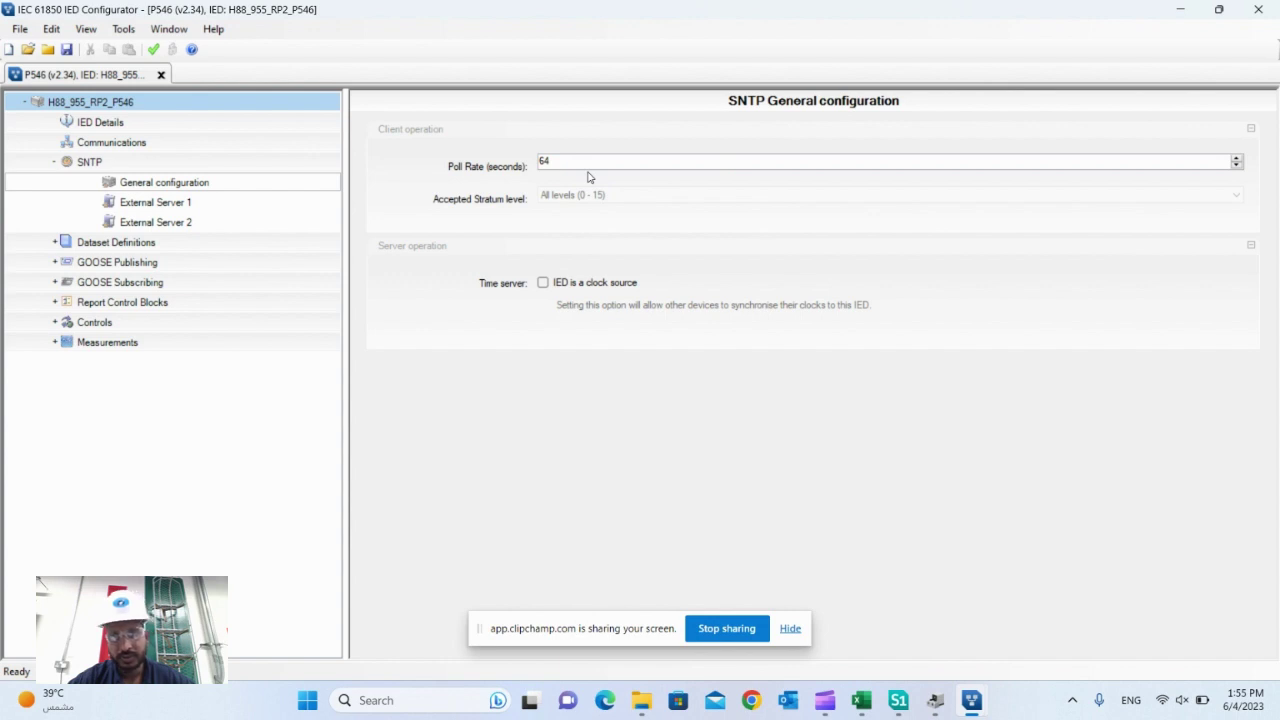
pyautogui.click(57, 244)
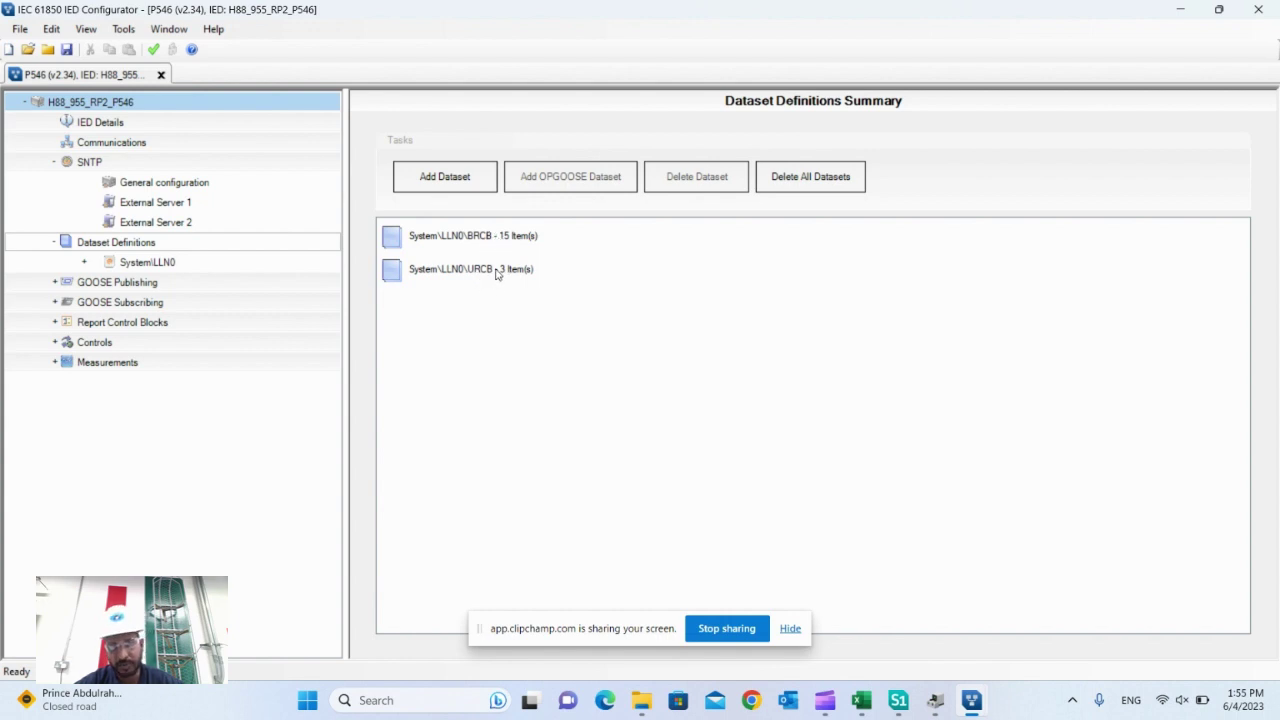
# - Add a dataset under System\LLN0, rename Dataset1 to BRCB_01, and open its item selector
pyautogui.click(463, 181)
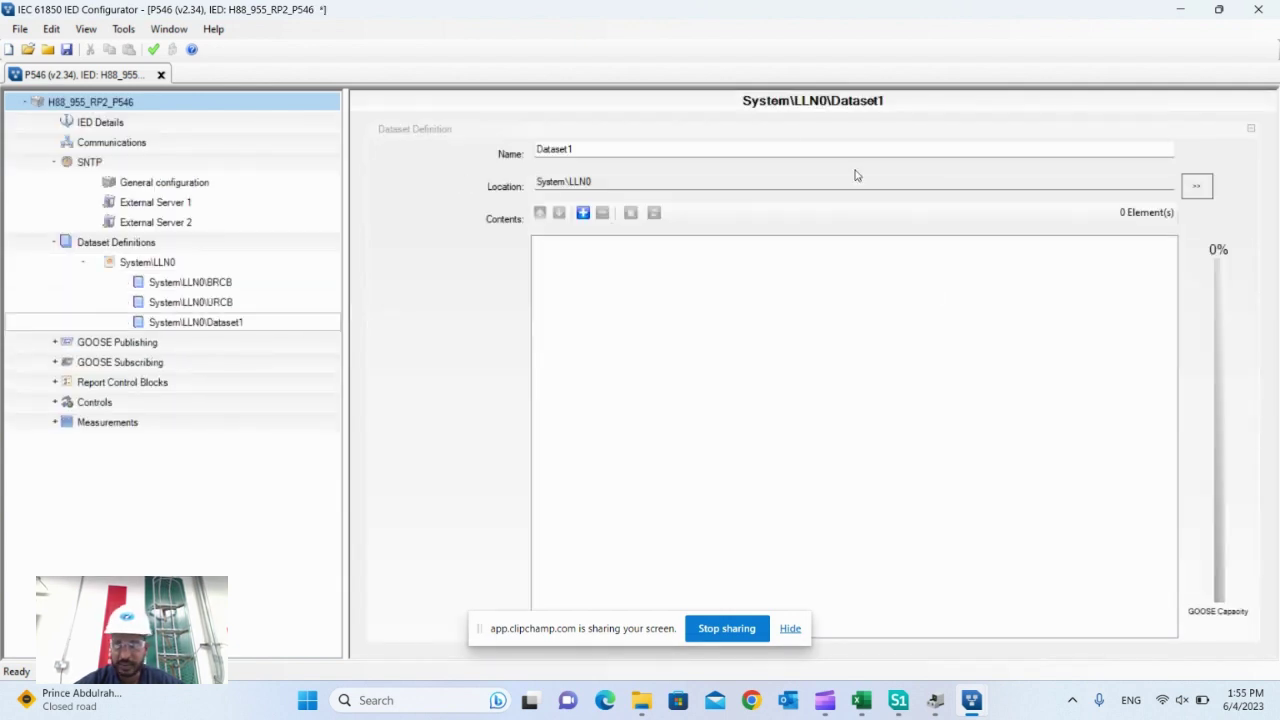
pyautogui.click(772, 143)
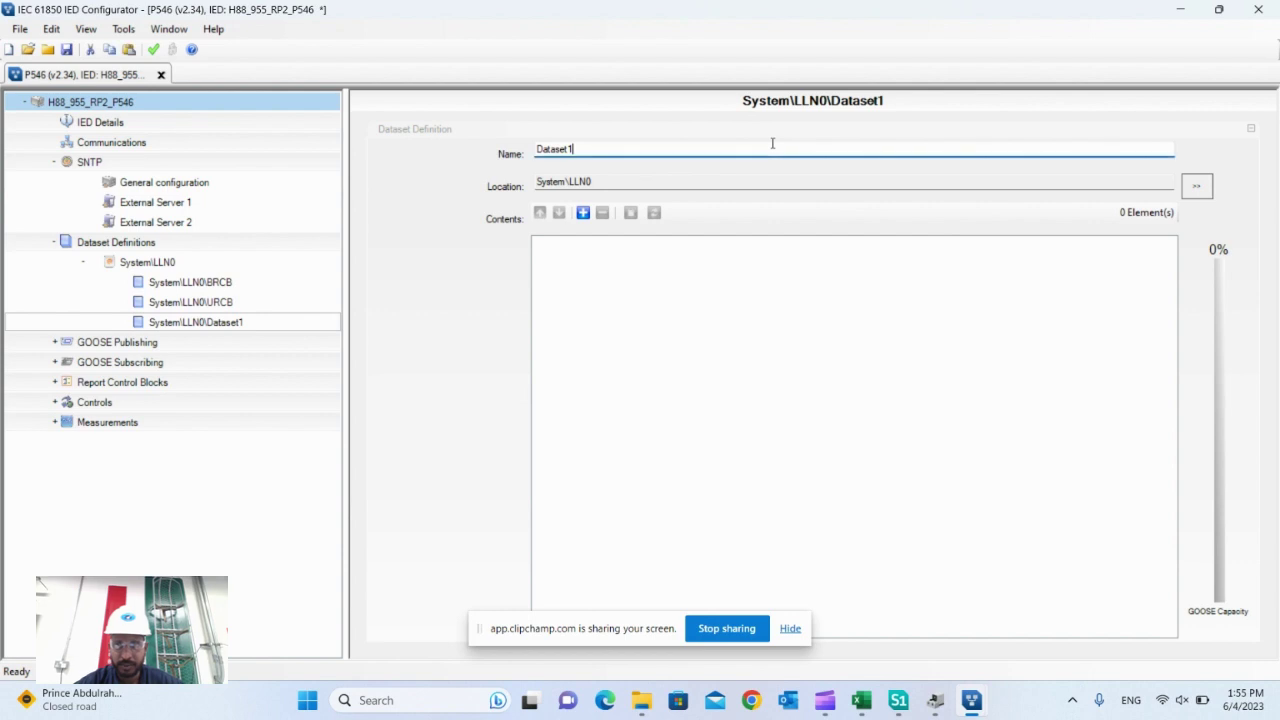
pyautogui.press('BackSpace')
pyautogui.press('BackSpace')
pyautogui.press('BackSpace')
pyautogui.press('BackSpace')
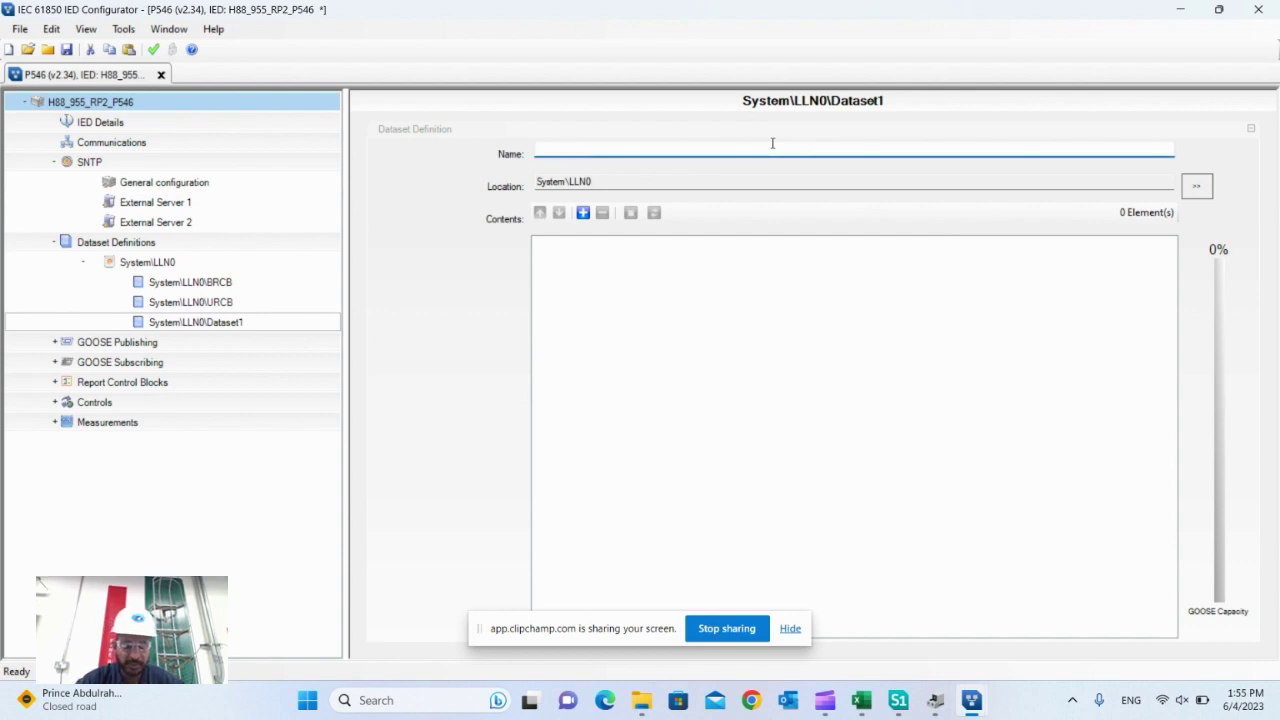
pyautogui.write('BRCB_01')
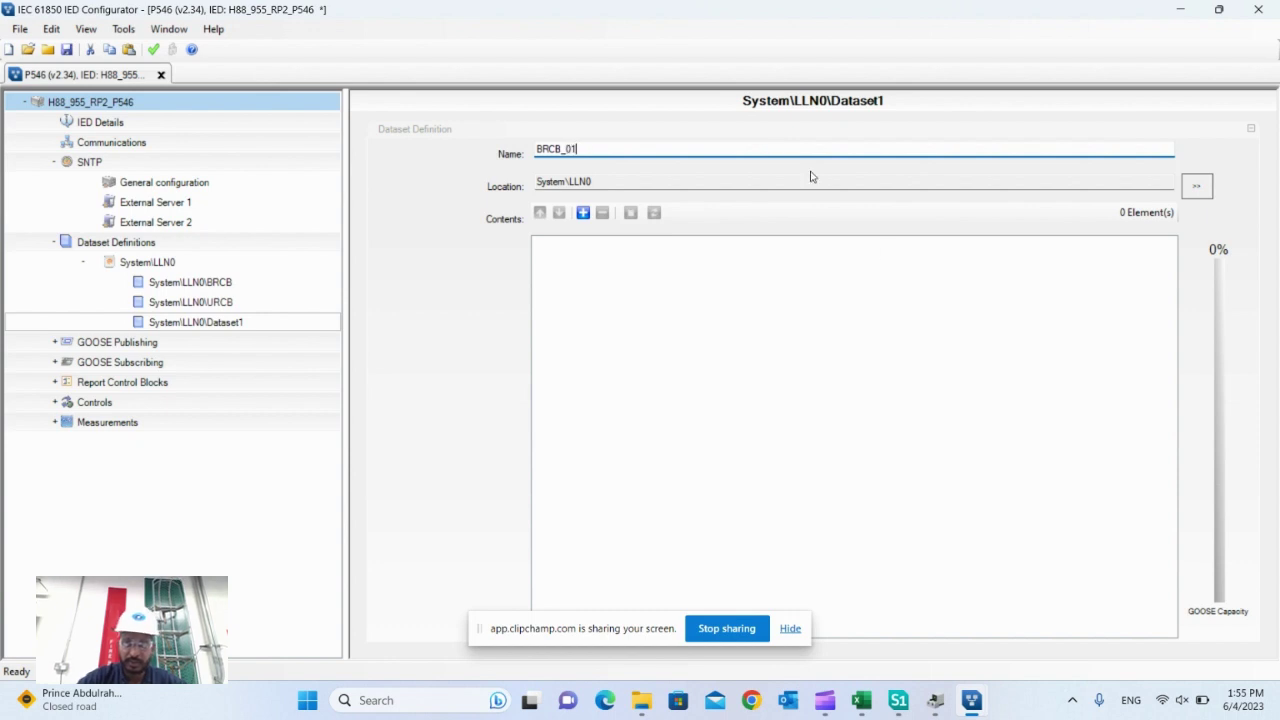
pyautogui.press('Return')
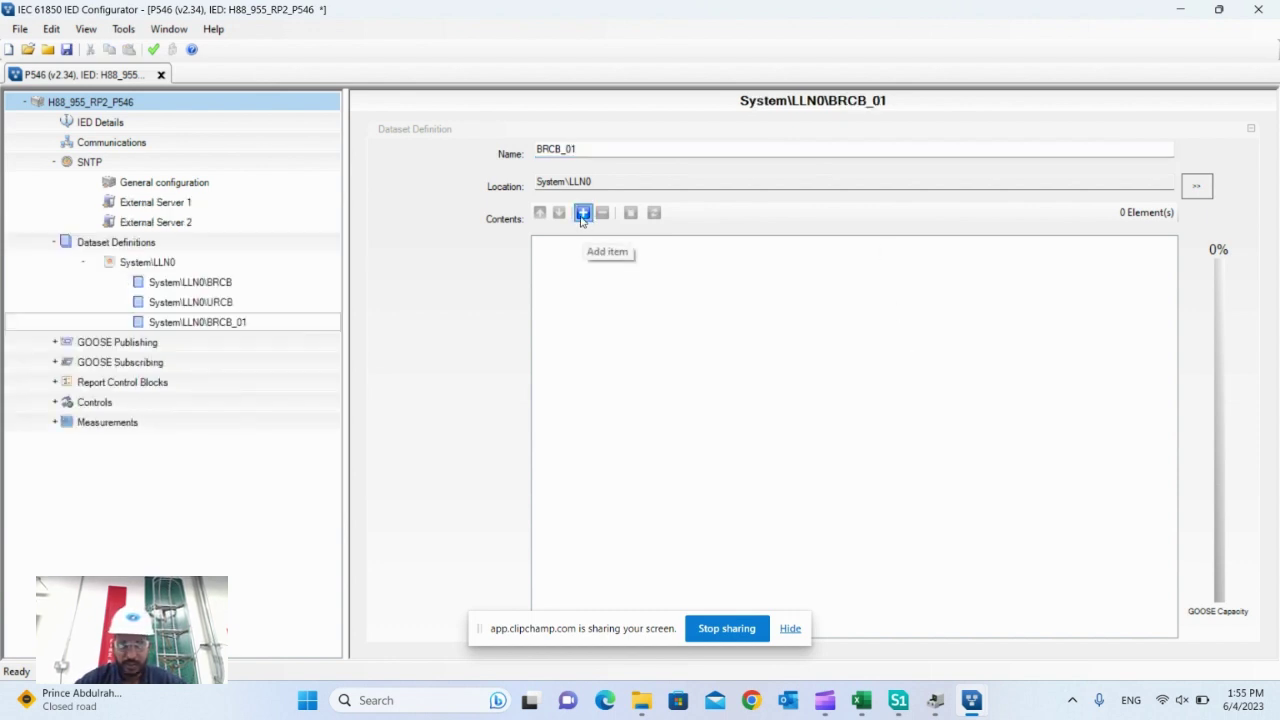
pyautogui.click(583, 214)
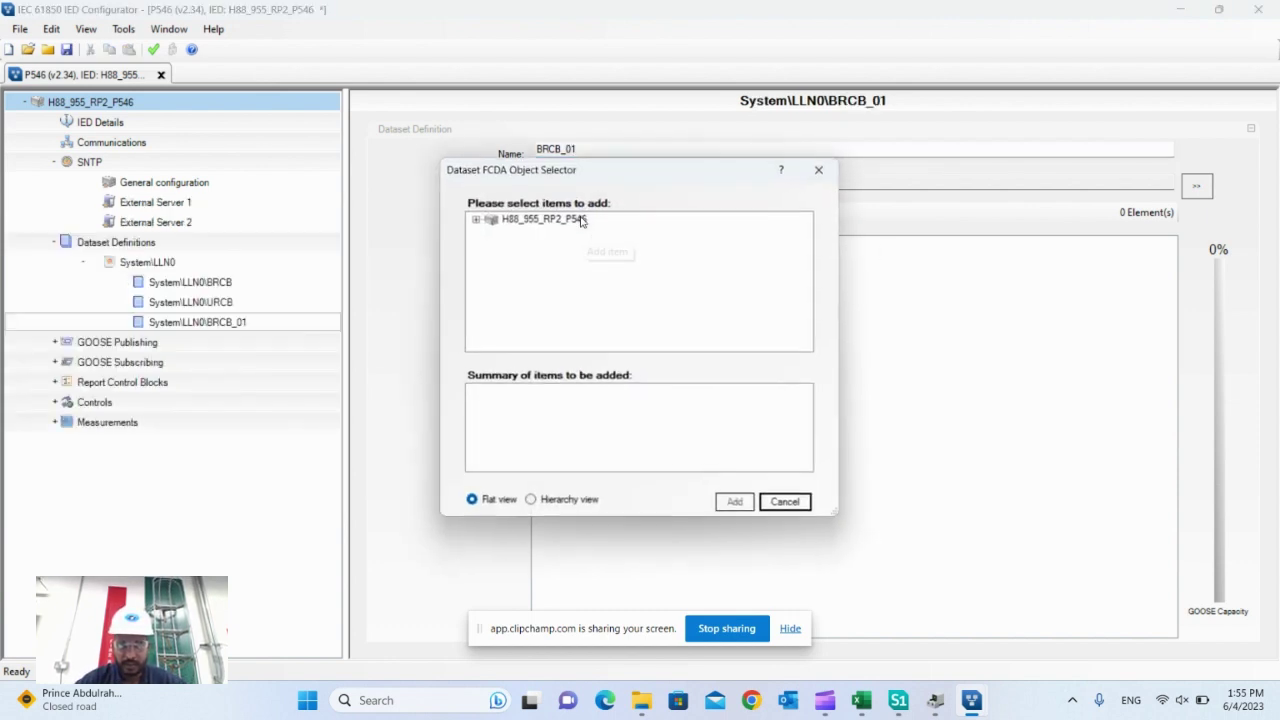
# - Expand the System logical device in the FCDA selector and browse its GGIO nodes
pyautogui.click(476, 219)
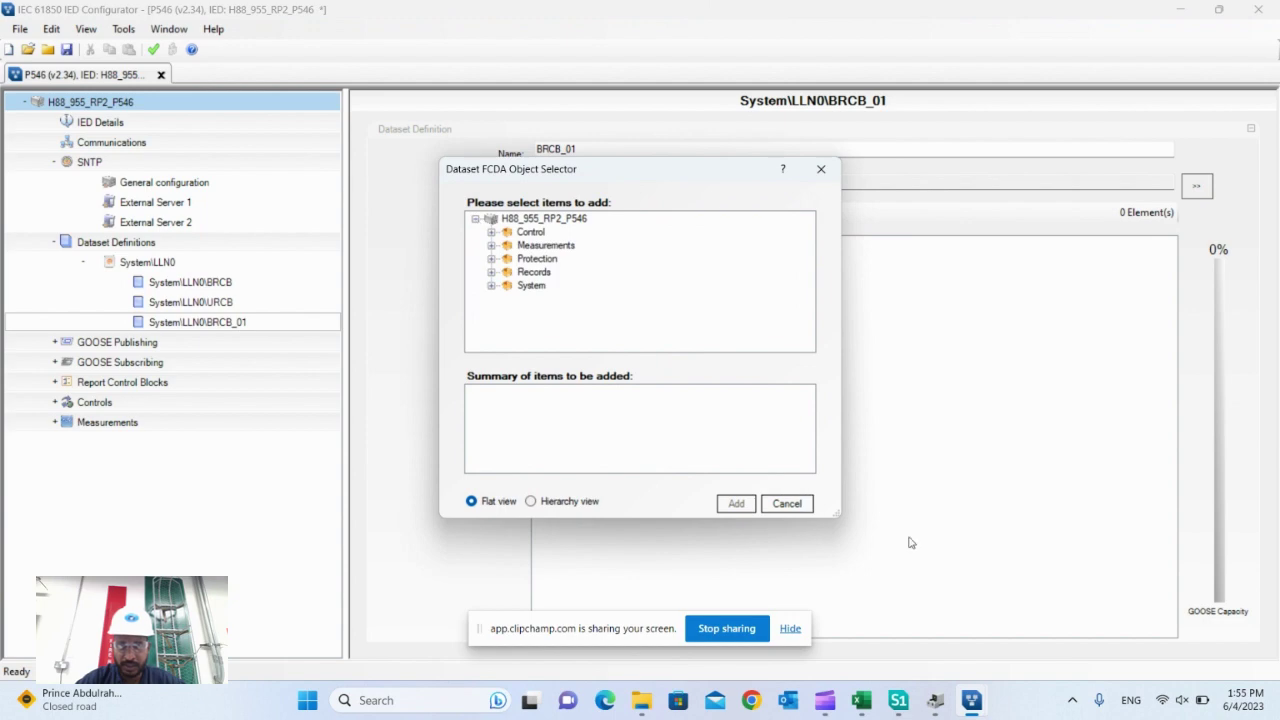
pyautogui.click(861, 700)
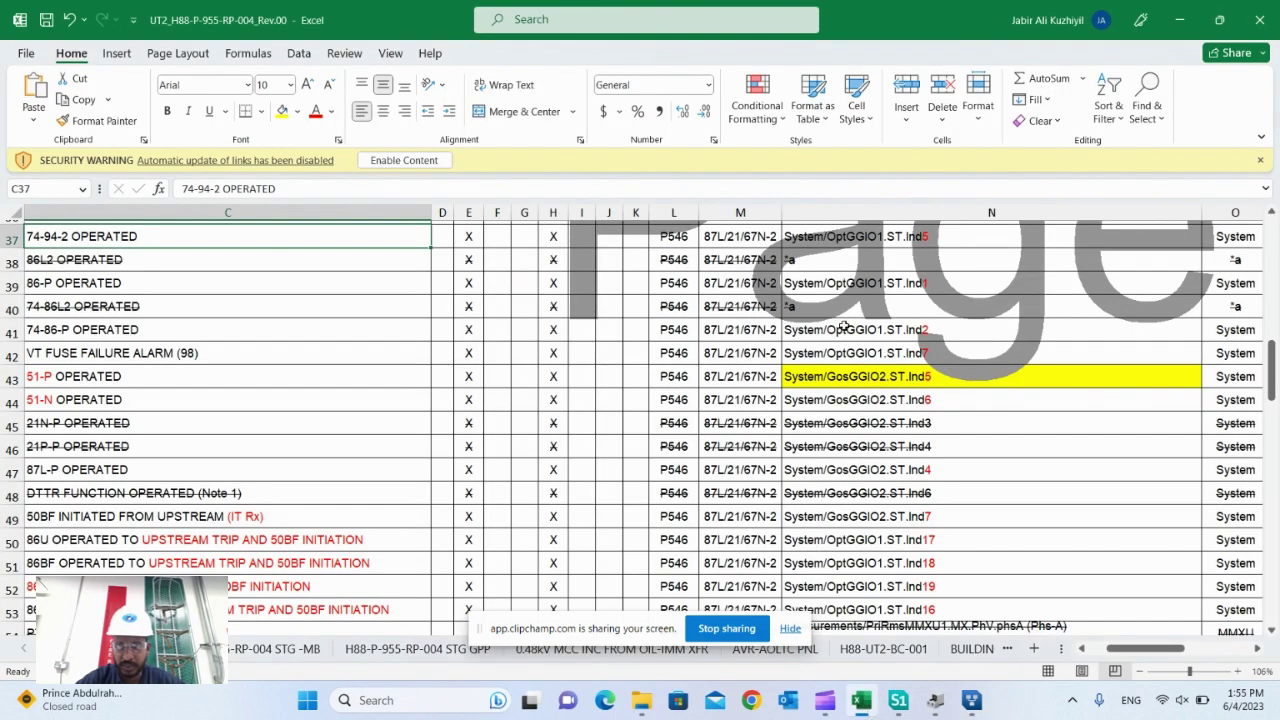
pyautogui.click(1179, 19)
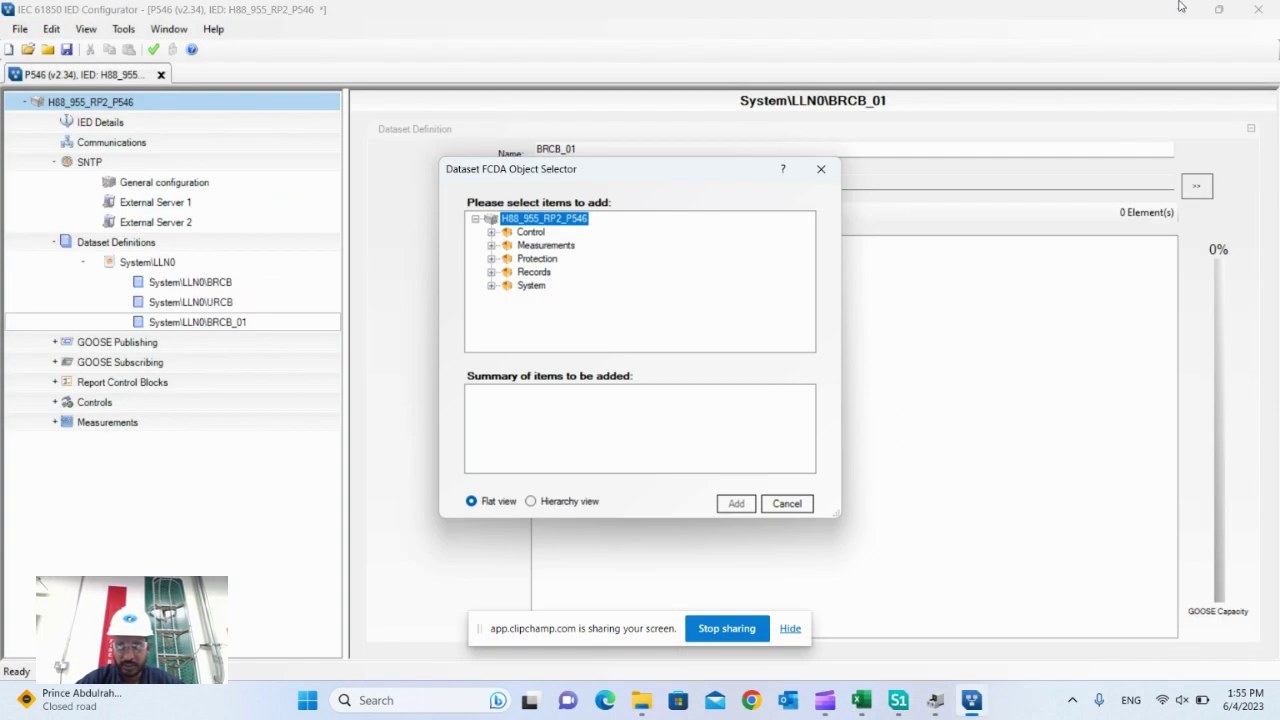
pyautogui.click(492, 286)
pyautogui.scroll(-3, 570, 305)
pyautogui.click(570, 300)
pyautogui.scroll(1, 570, 305)
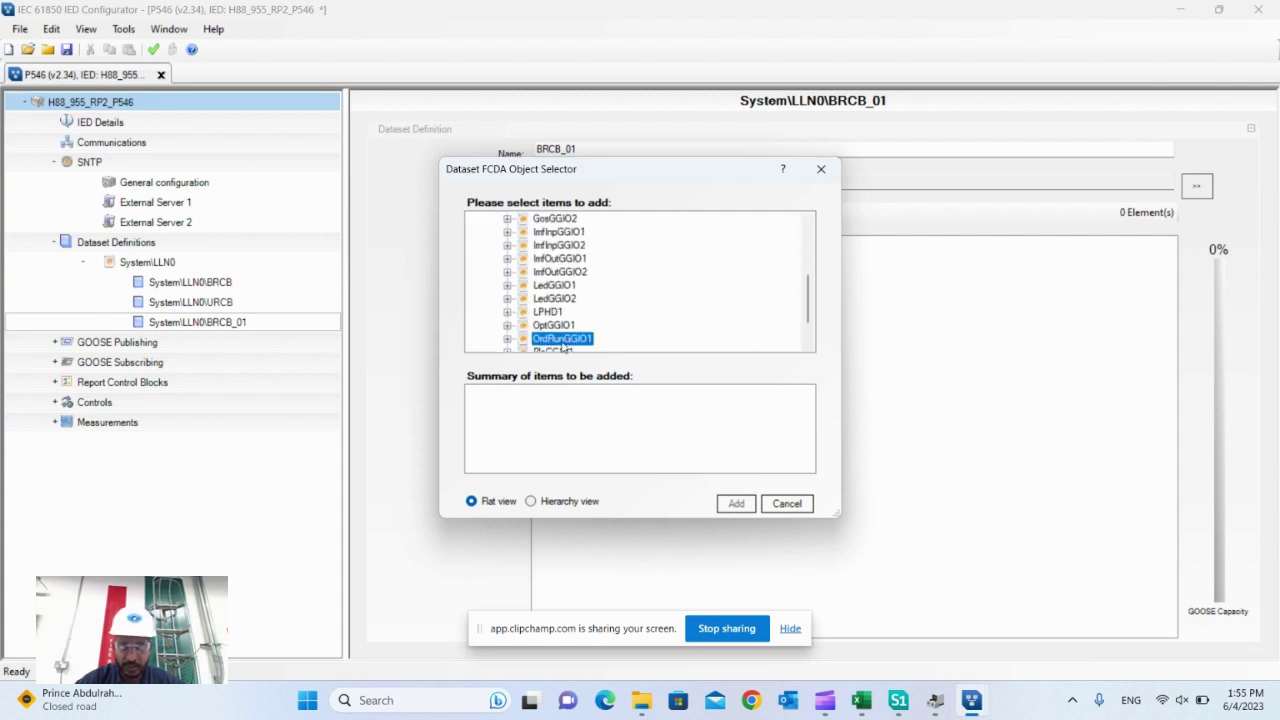
pyautogui.scroll(3, 563, 250)
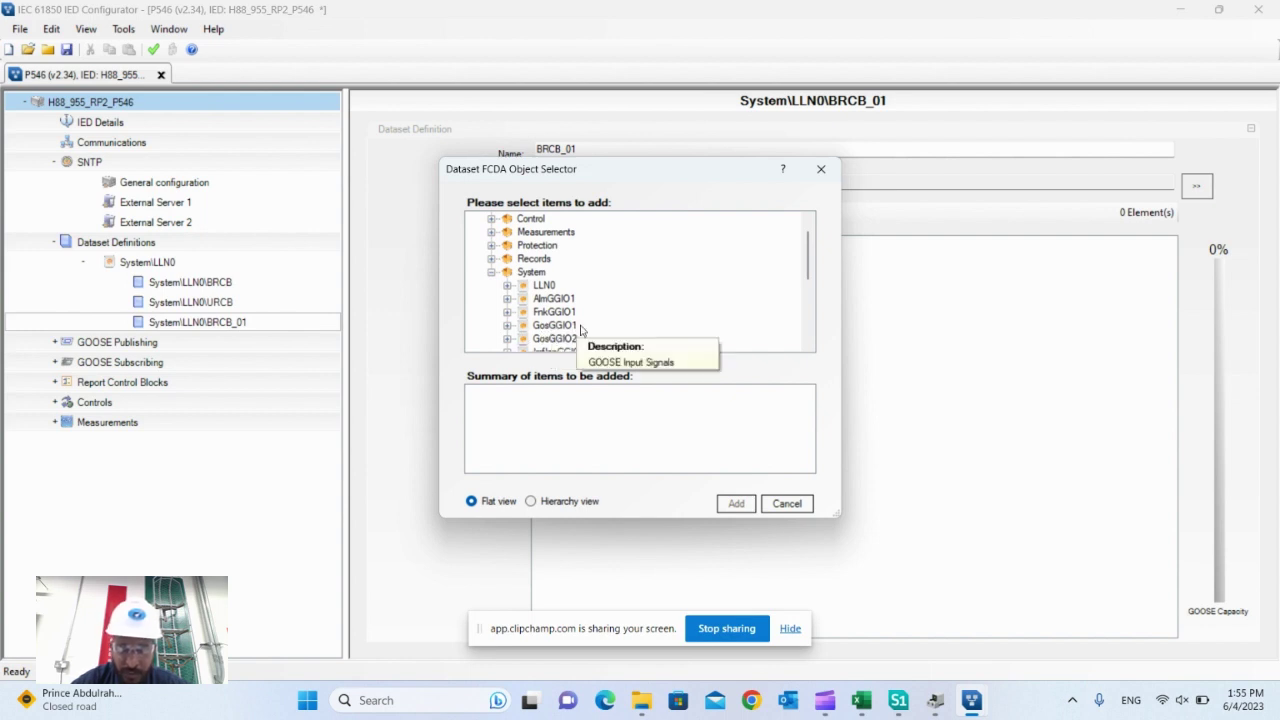
pyautogui.moveTo(808, 264); pyautogui.dragTo(804, 320)
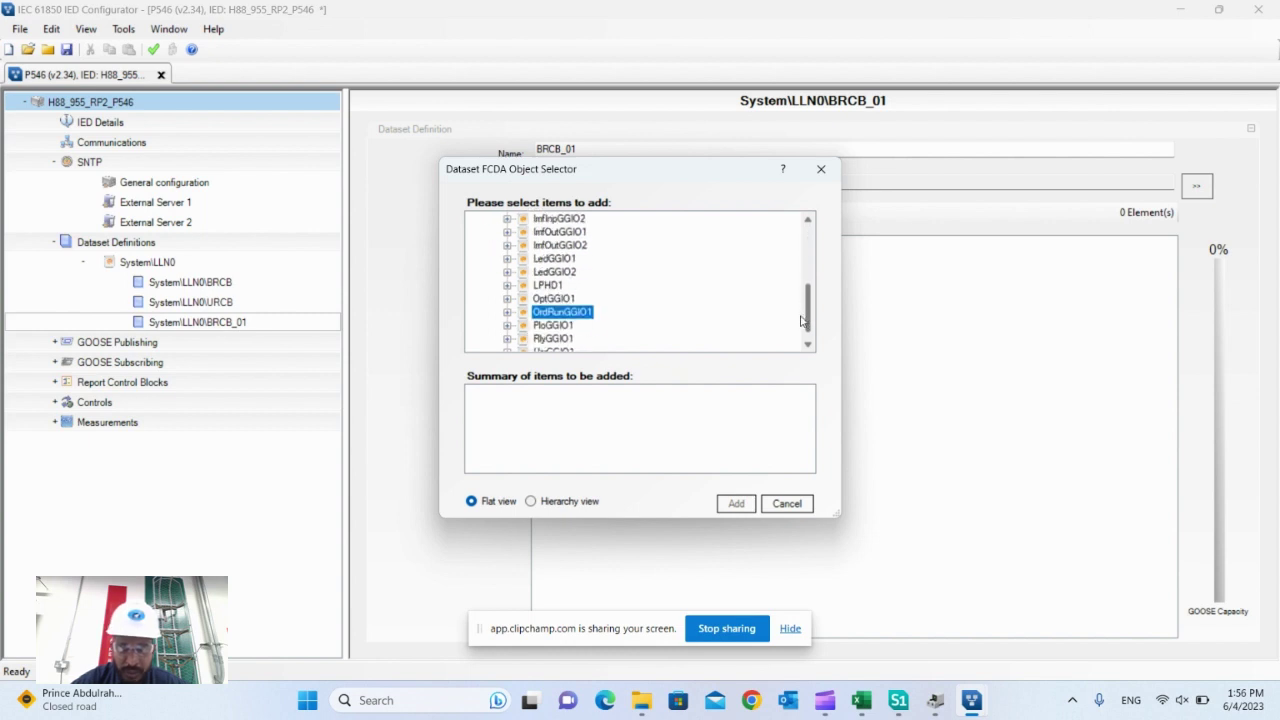
# - Under OptGGIO1 > ST, tick Ind1 and Ind1.stVal for the BRCB_01 dataset
pyautogui.click(508, 299)
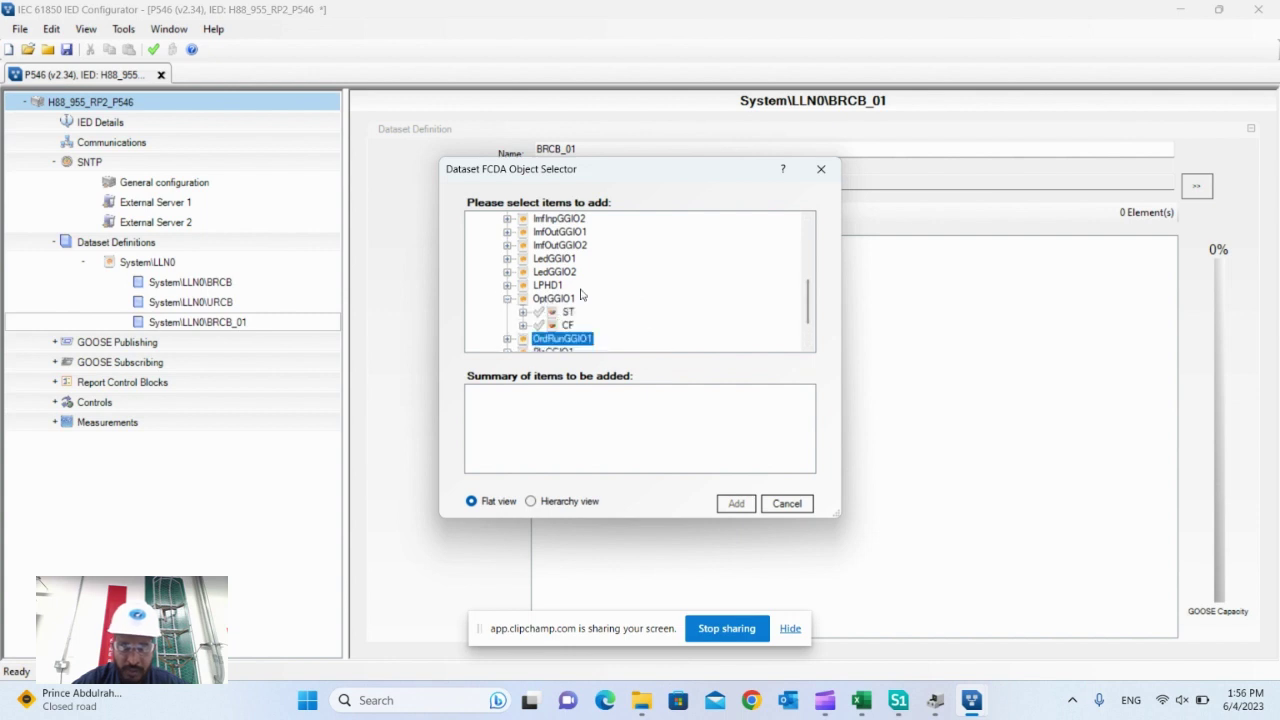
pyautogui.click(522, 313)
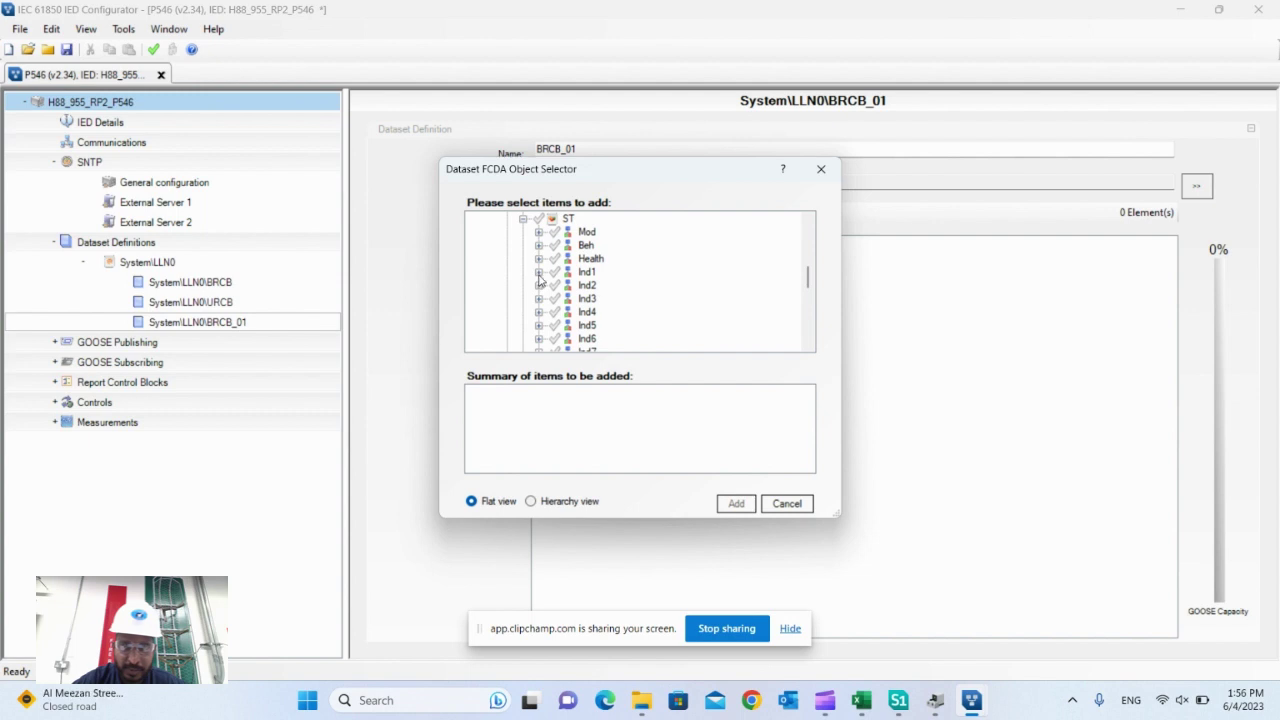
pyautogui.click(555, 273)
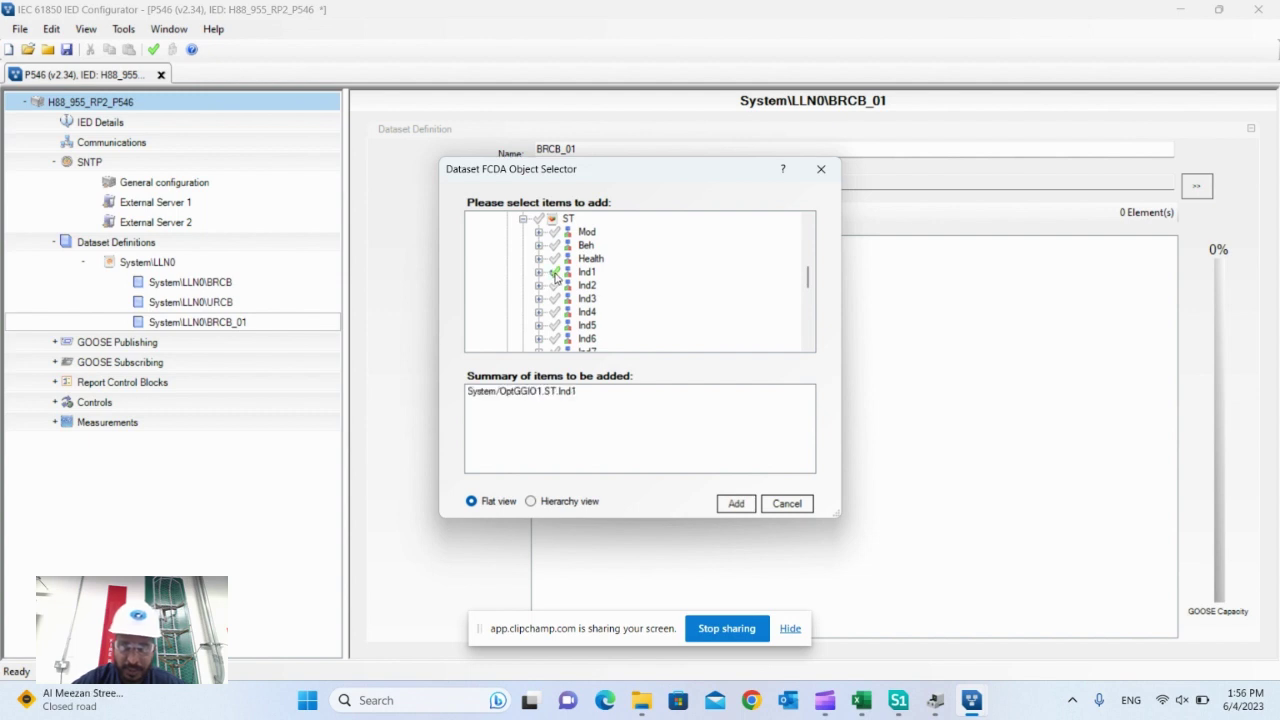
pyautogui.click(539, 273)
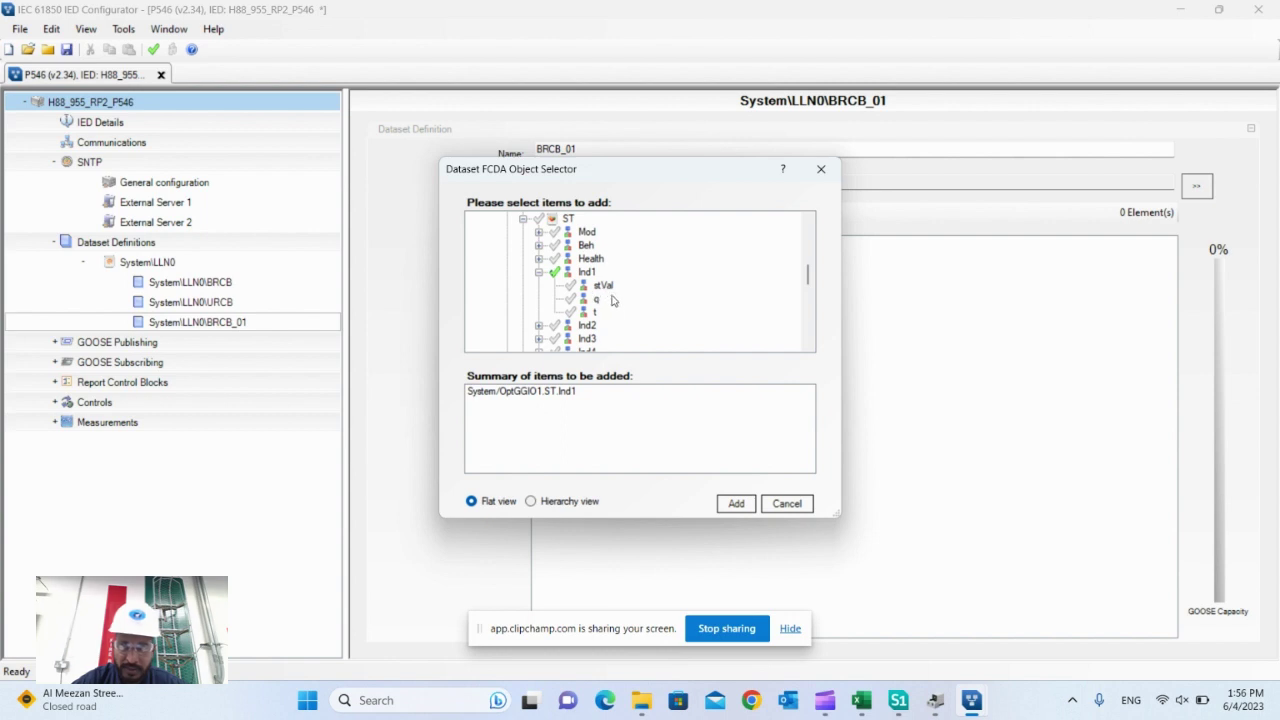
pyautogui.click(571, 286)
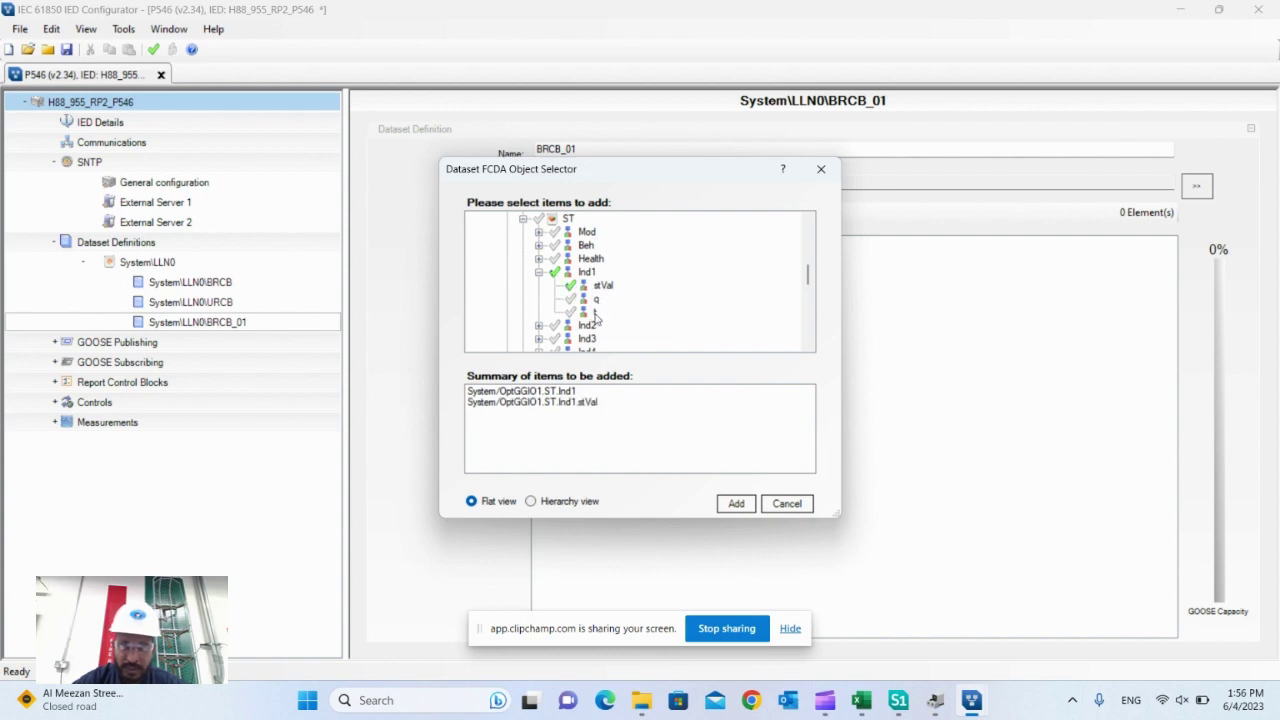
pyautogui.click(553, 276)
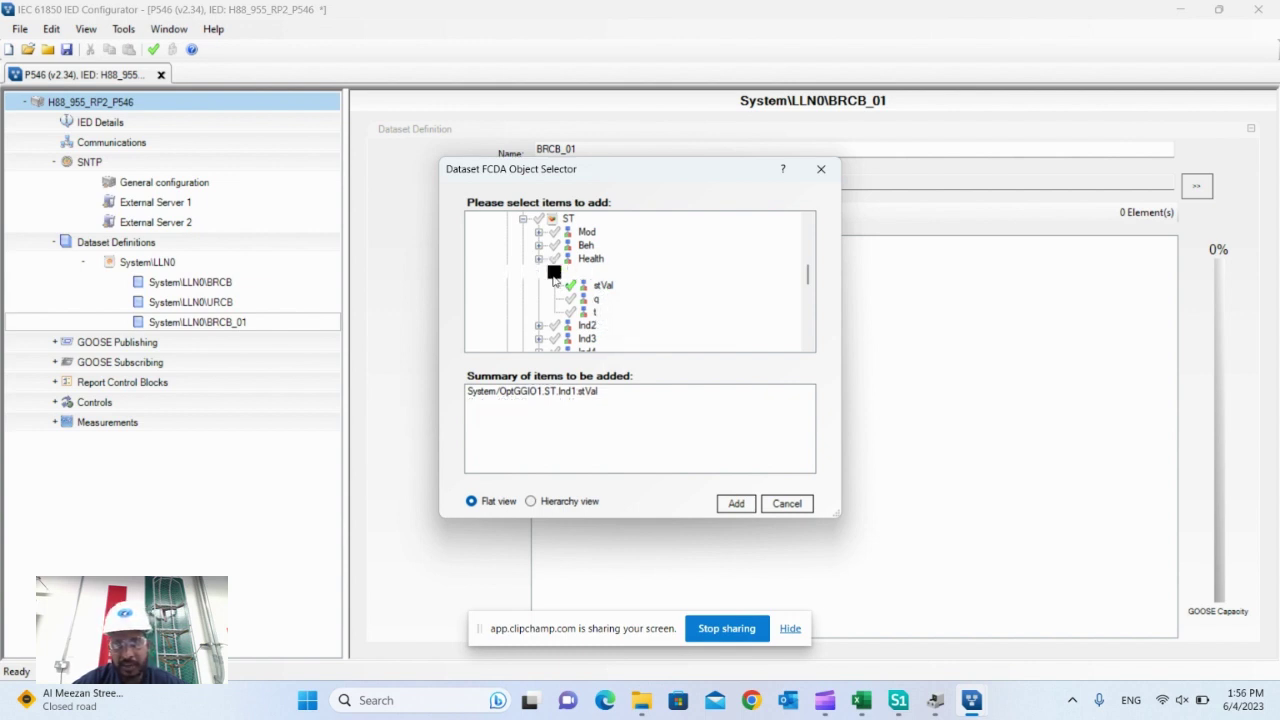
pyautogui.click(553, 276)
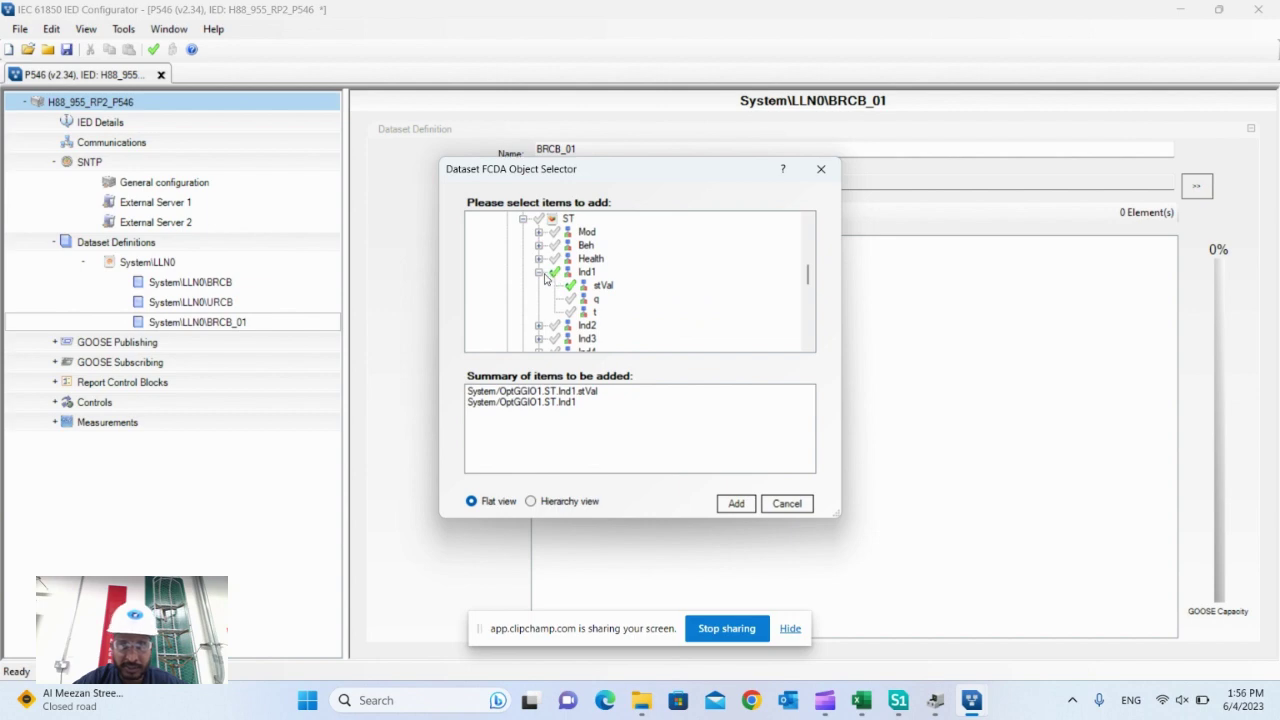
pyautogui.click(538, 272)
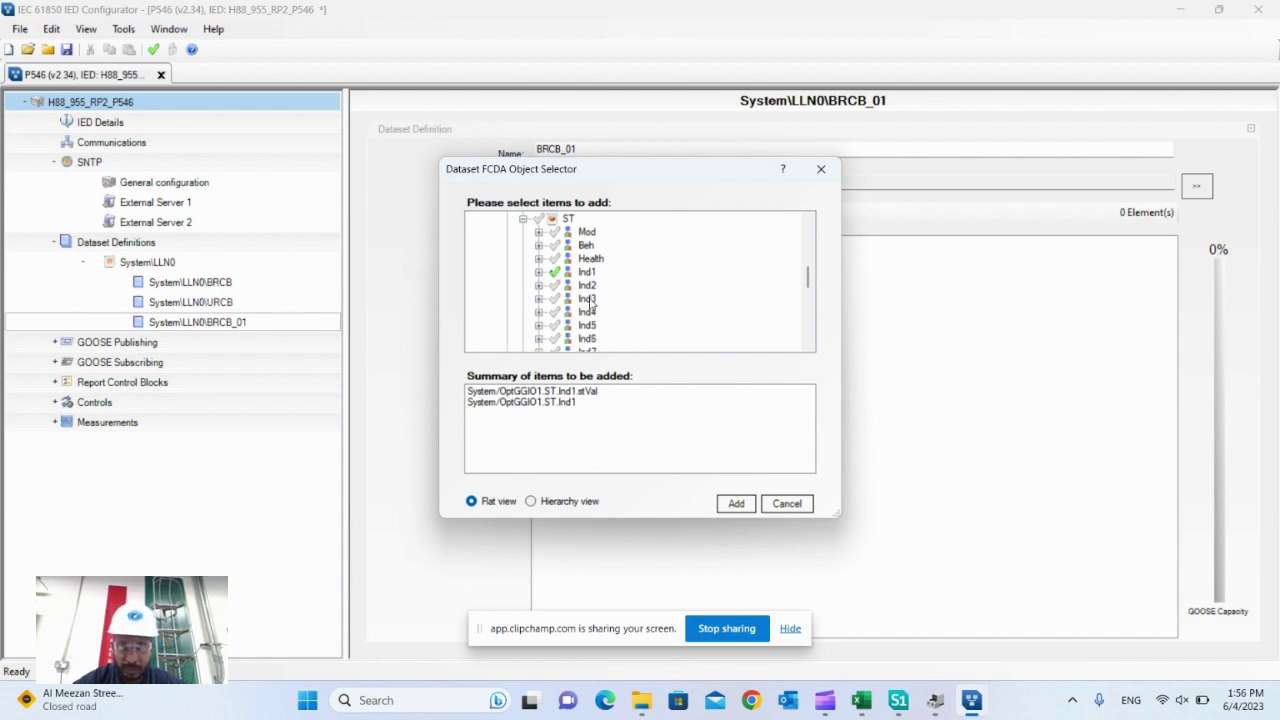
pyautogui.click(860, 703)
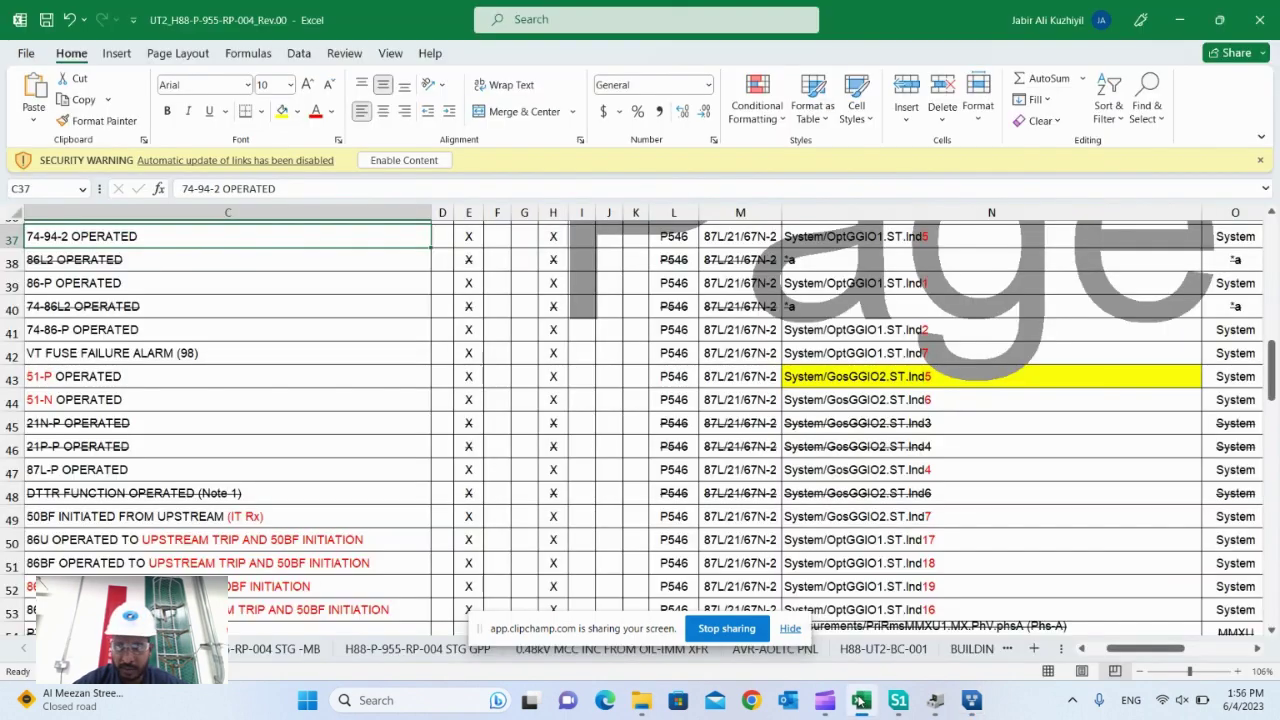
# - Move through column N rows 46–57, where 86U, 86BF and 86T3 map to OptGGIO1 Ind17–Ind19
pyautogui.click(898, 450)
pyautogui.press('Down')
pyautogui.press('Down')
pyautogui.press('Down')
pyautogui.press('Down')
pyautogui.press('Down')
pyautogui.press('Down')
pyautogui.press('Down')
pyautogui.press('Down')
pyautogui.press('Down')
pyautogui.press('Down')
pyautogui.press('Down')
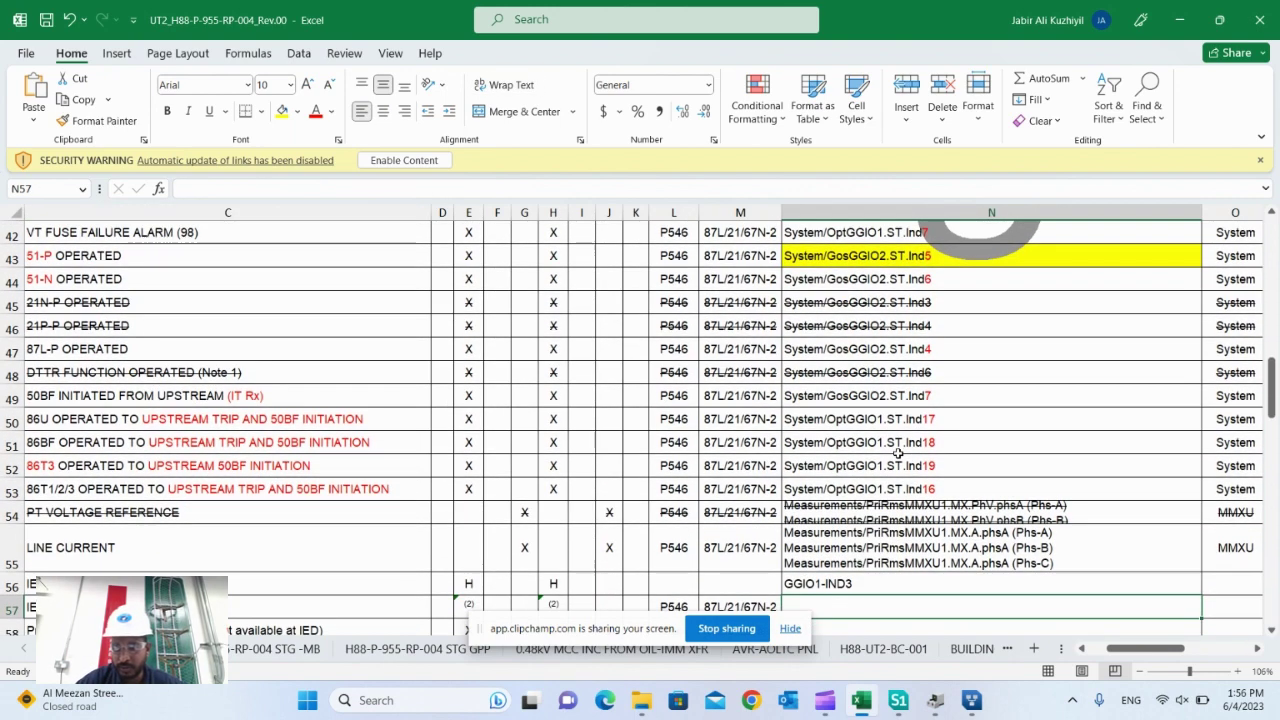
pyautogui.press('Up')
pyautogui.press('Up')
pyautogui.press('Up')
pyautogui.press('Up')
pyautogui.press('Up')
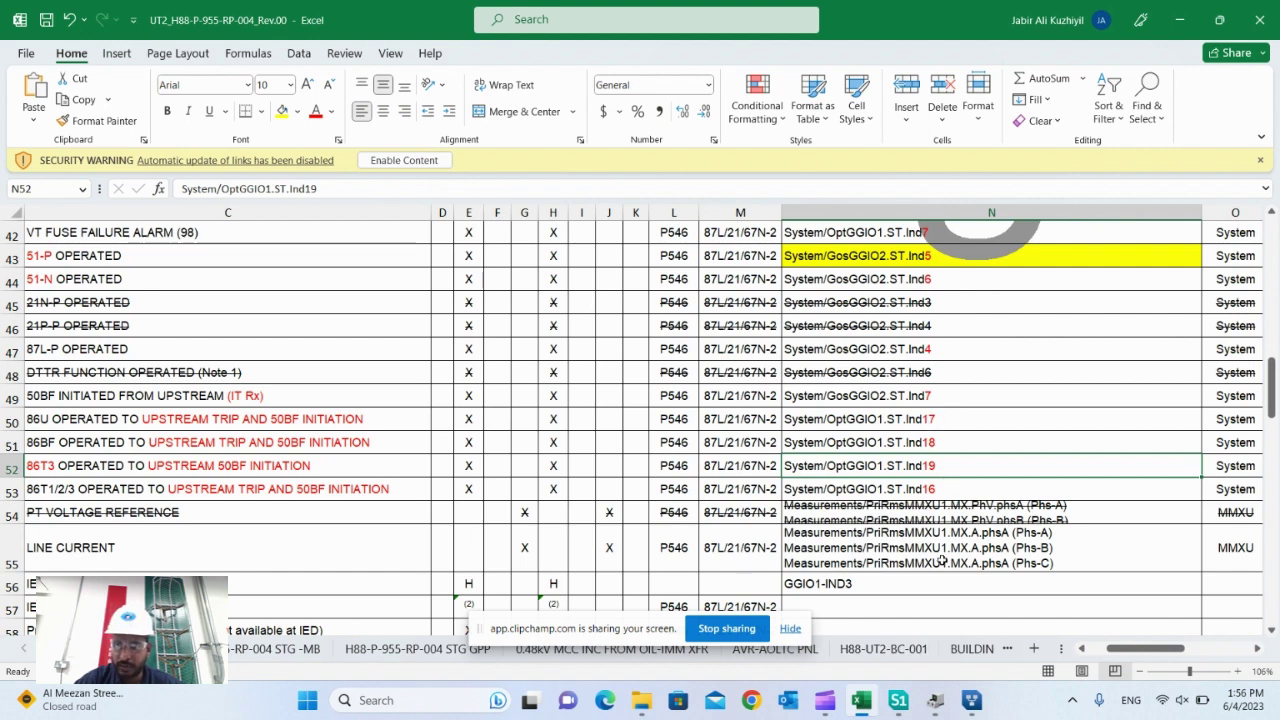
# - Tick OptGGIO1 Ind17, add the items to BRCB_01, then view the GOOSE Publishing and Subscribing summaries
pyautogui.moveTo(972, 700)
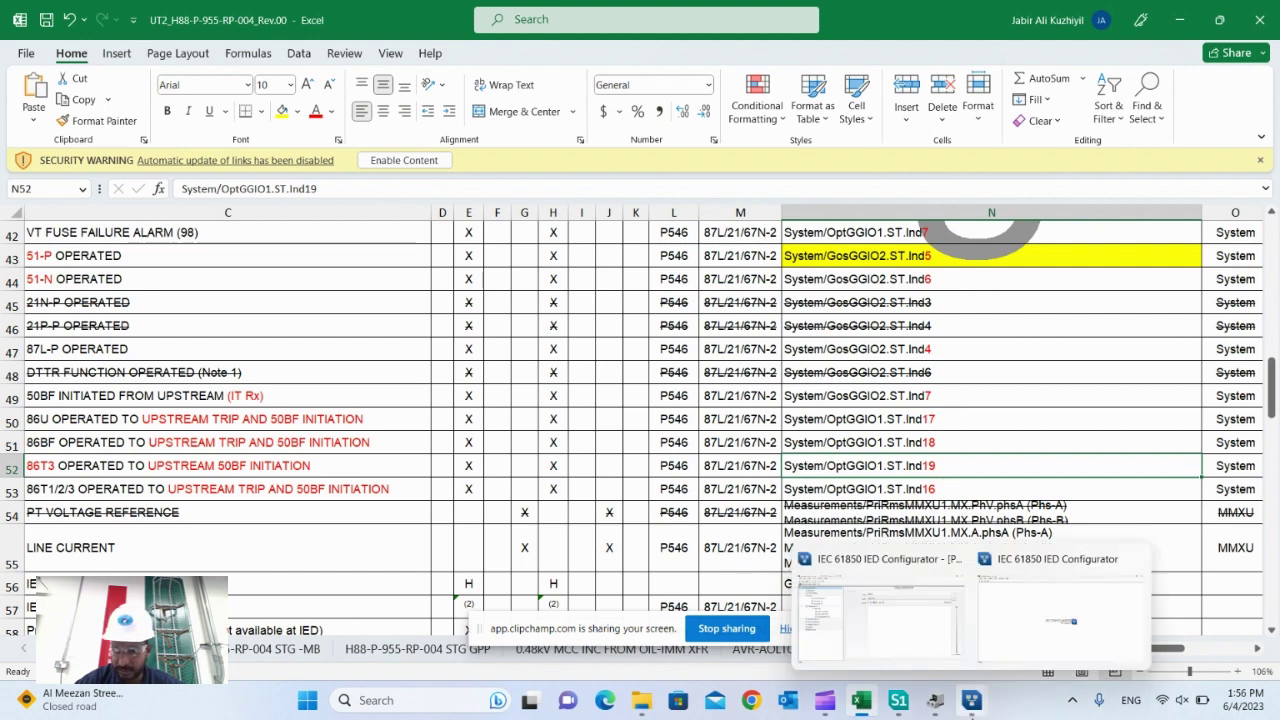
pyautogui.click(885, 630)
pyautogui.scroll(-4, 583, 316)
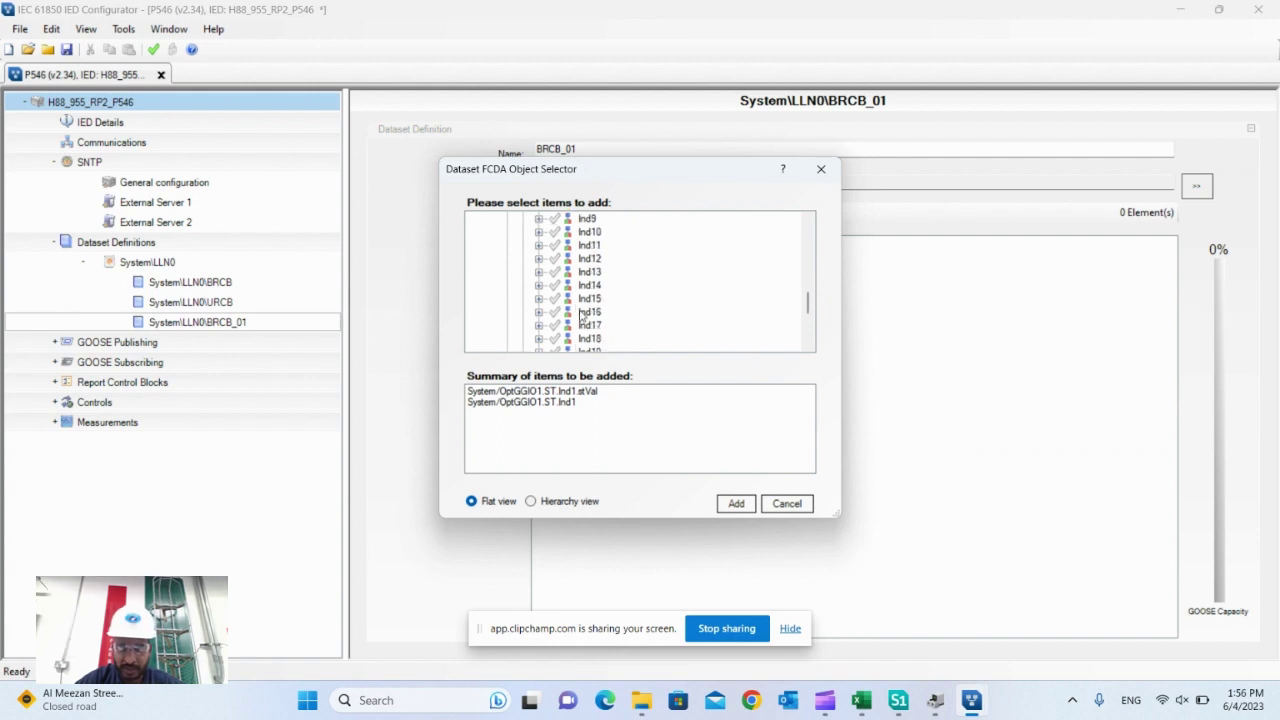
pyautogui.click(555, 325)
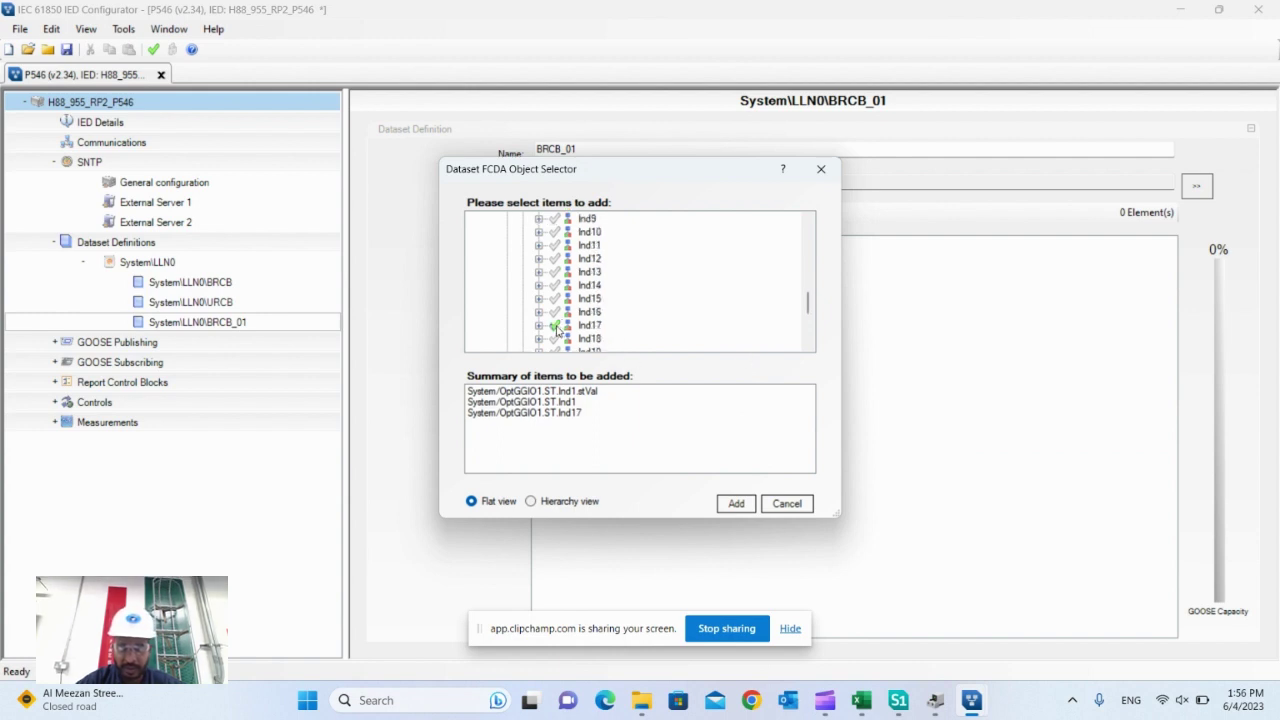
pyautogui.click(746, 510)
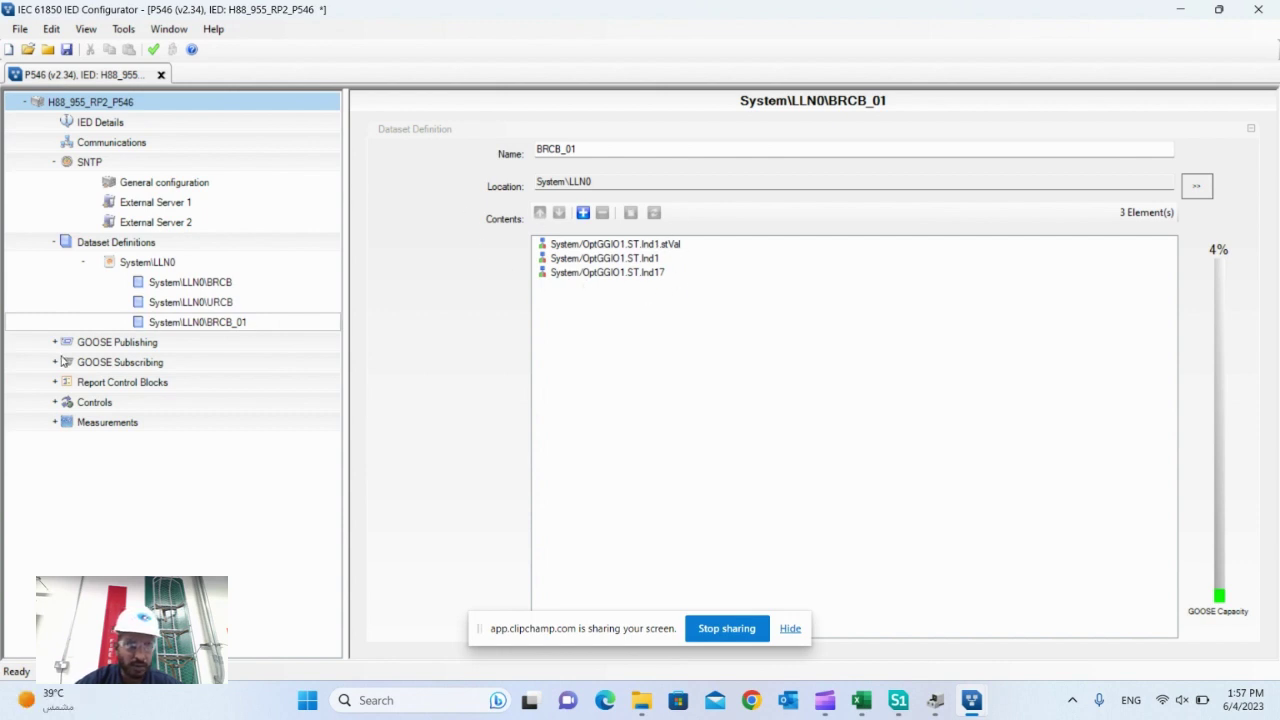
pyautogui.click(140, 343)
pyautogui.click(128, 362)
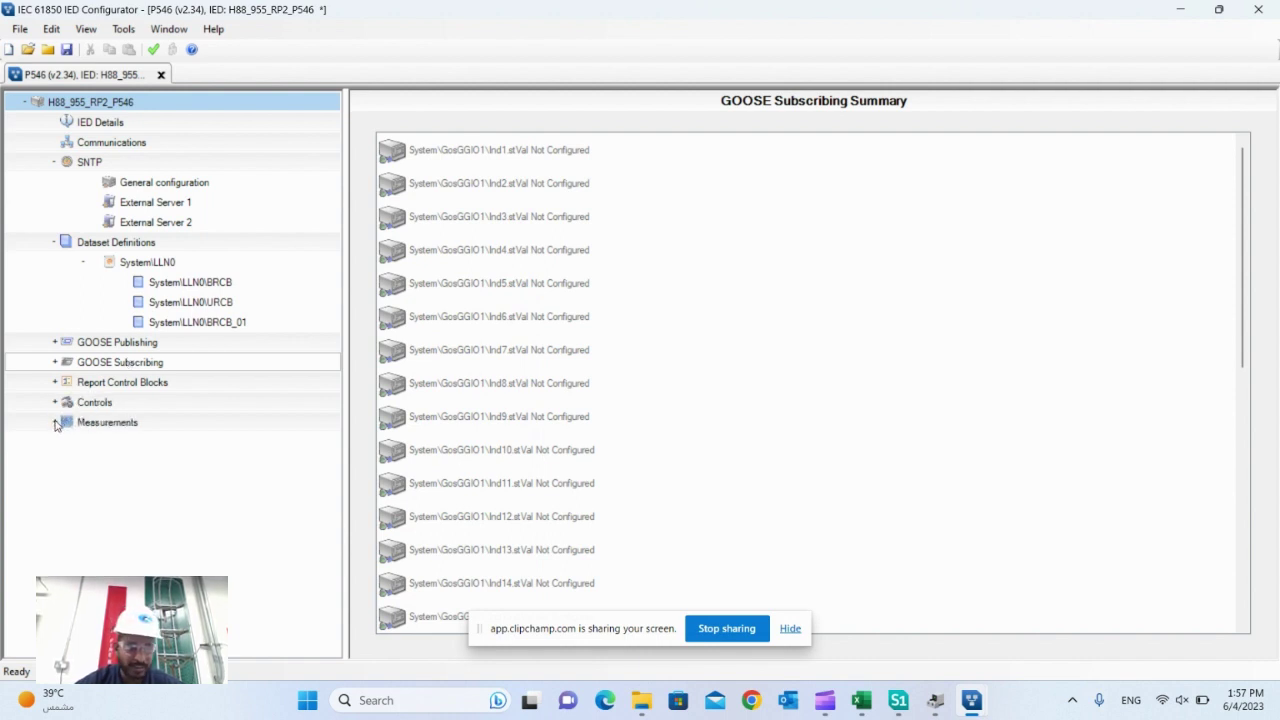
# - Expand the Dataset, GOOSE and Report Control Blocks branches and inspect urcbK, urcbA and urcbD parameters
pyautogui.click(57, 243)
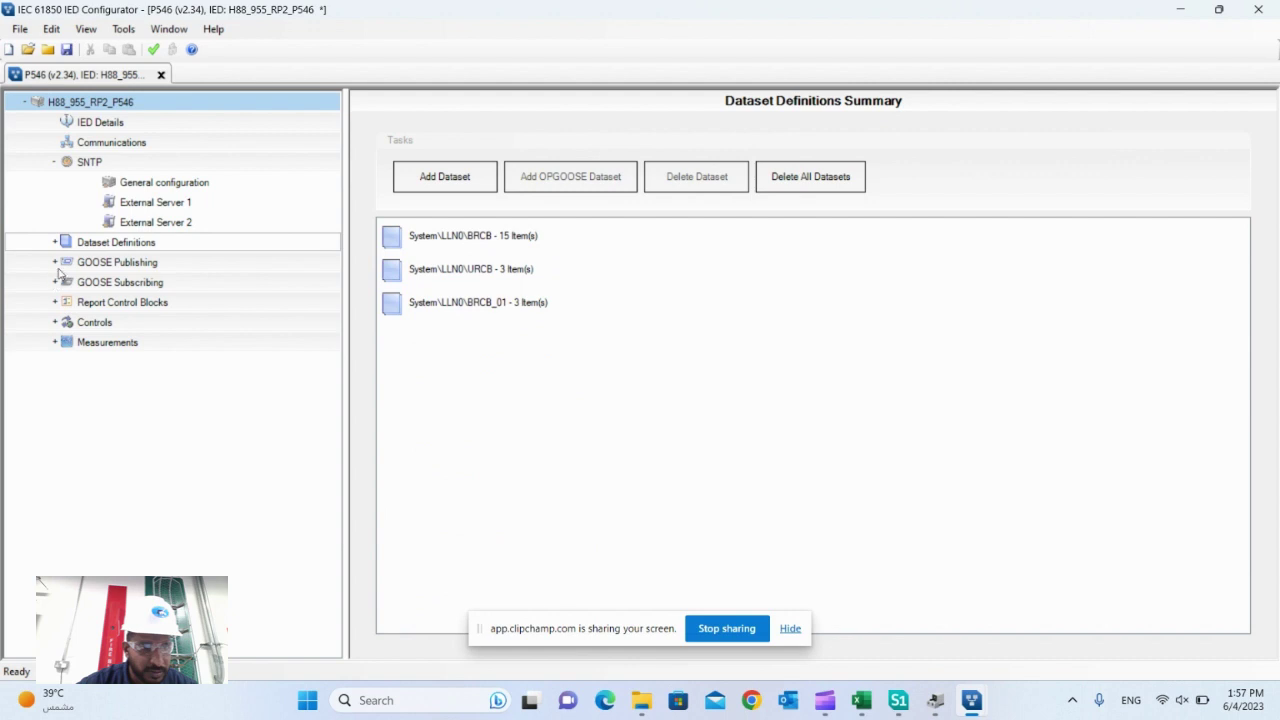
pyautogui.click(57, 263)
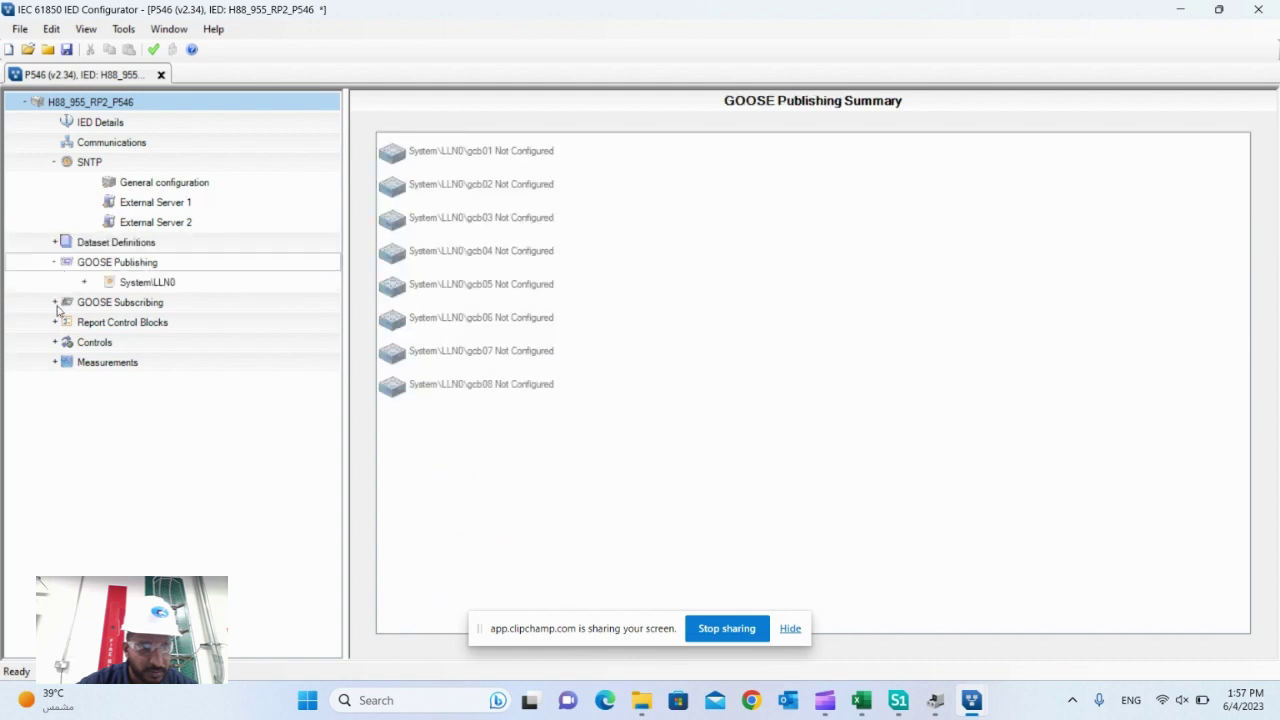
pyautogui.click(57, 303)
pyautogui.click(57, 343)
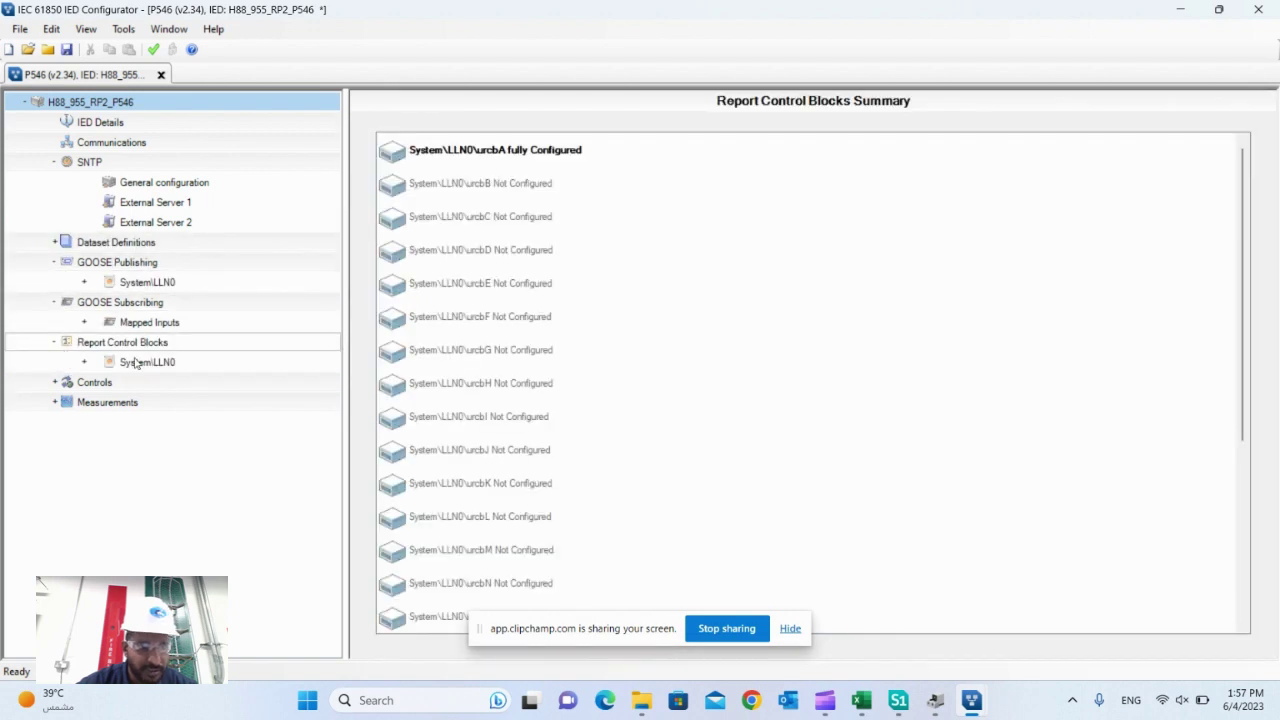
pyautogui.click(84, 363)
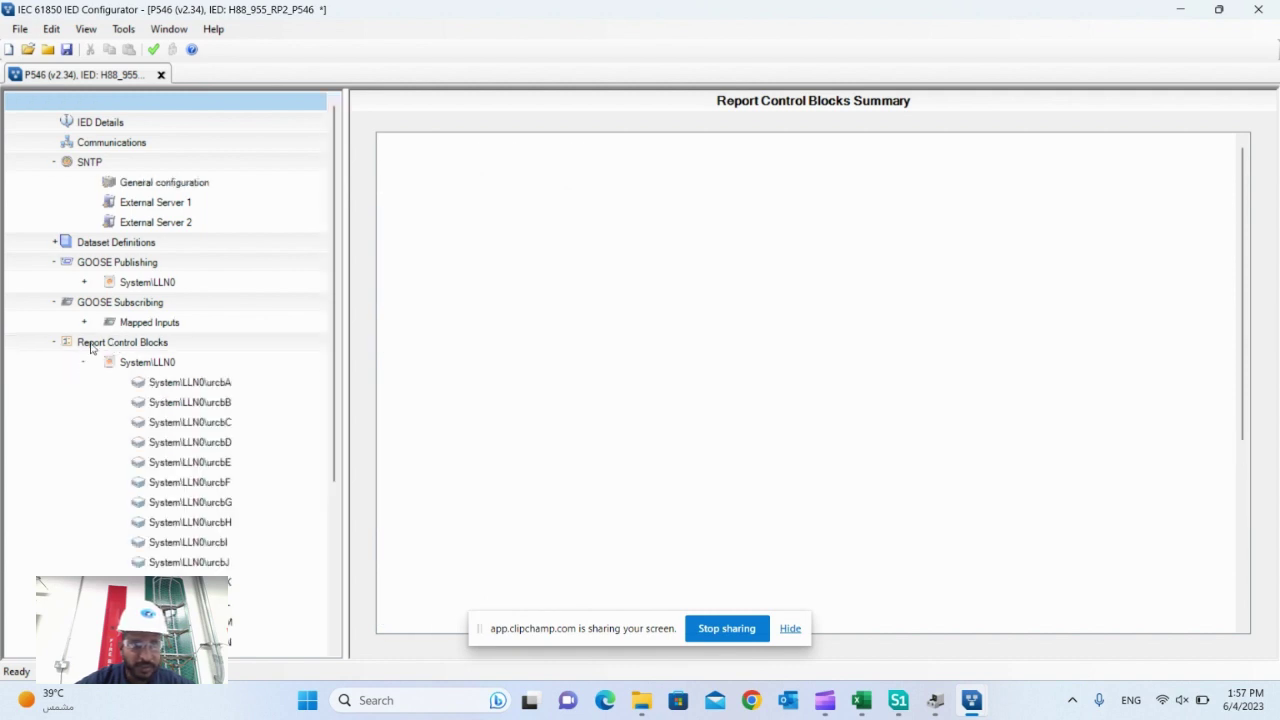
pyautogui.scroll(-3, 209, 391)
pyautogui.click(210, 388)
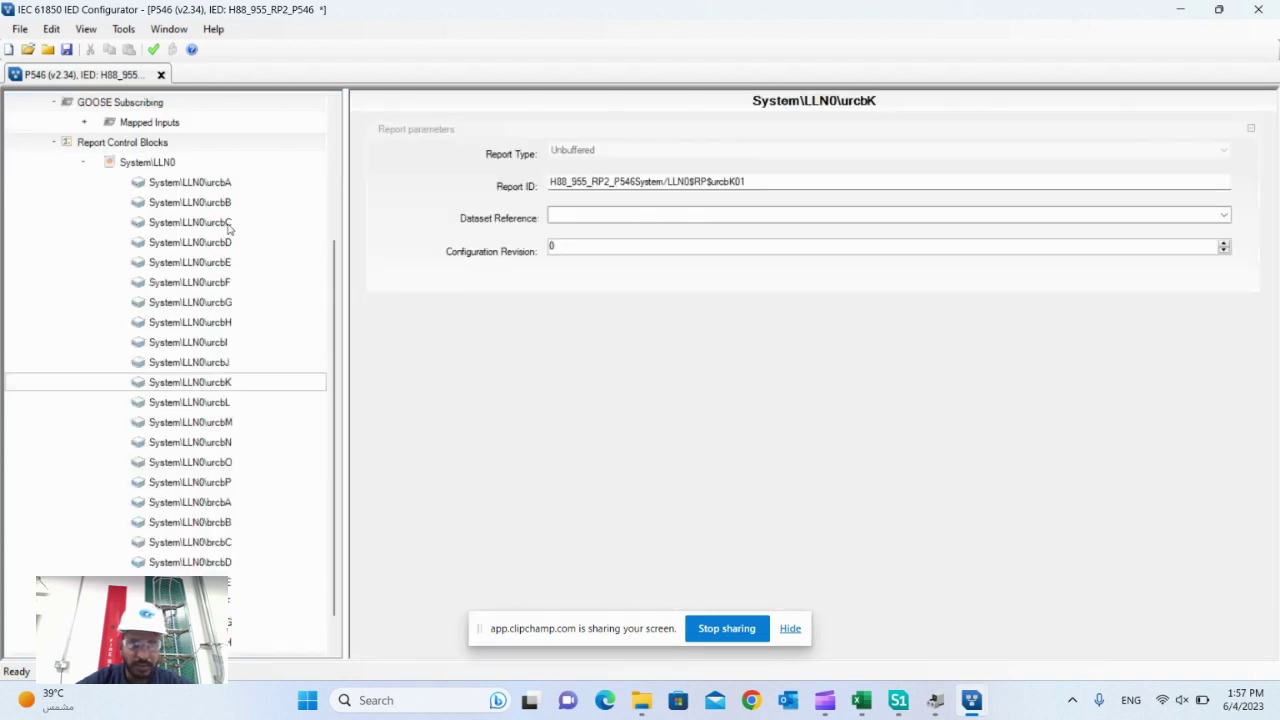
pyautogui.click(212, 185)
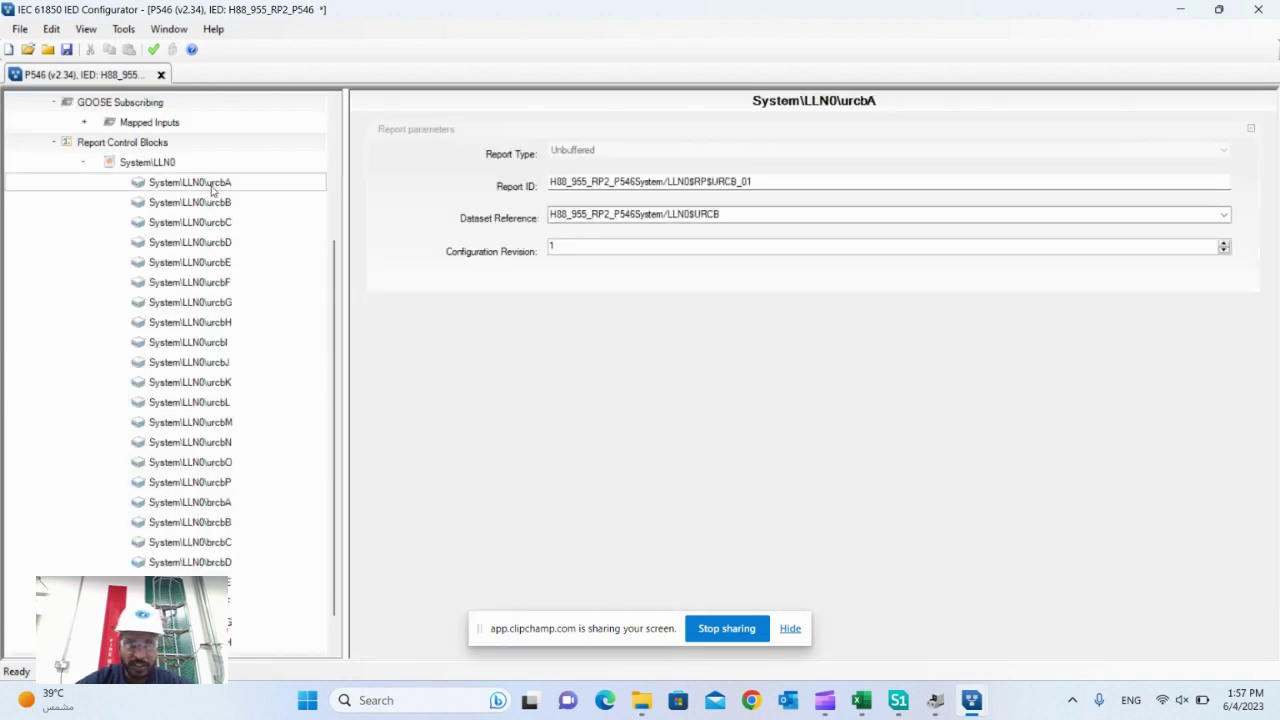
pyautogui.scroll(-1, 188, 474)
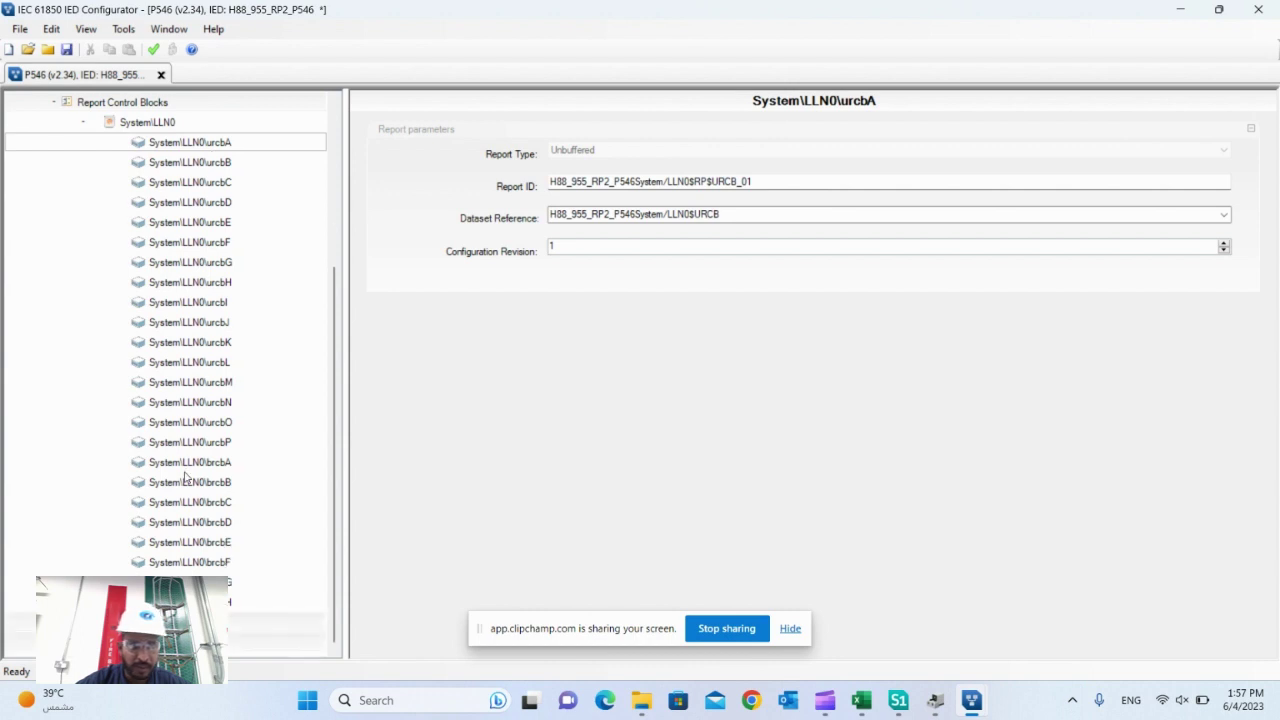
pyautogui.click(228, 202)
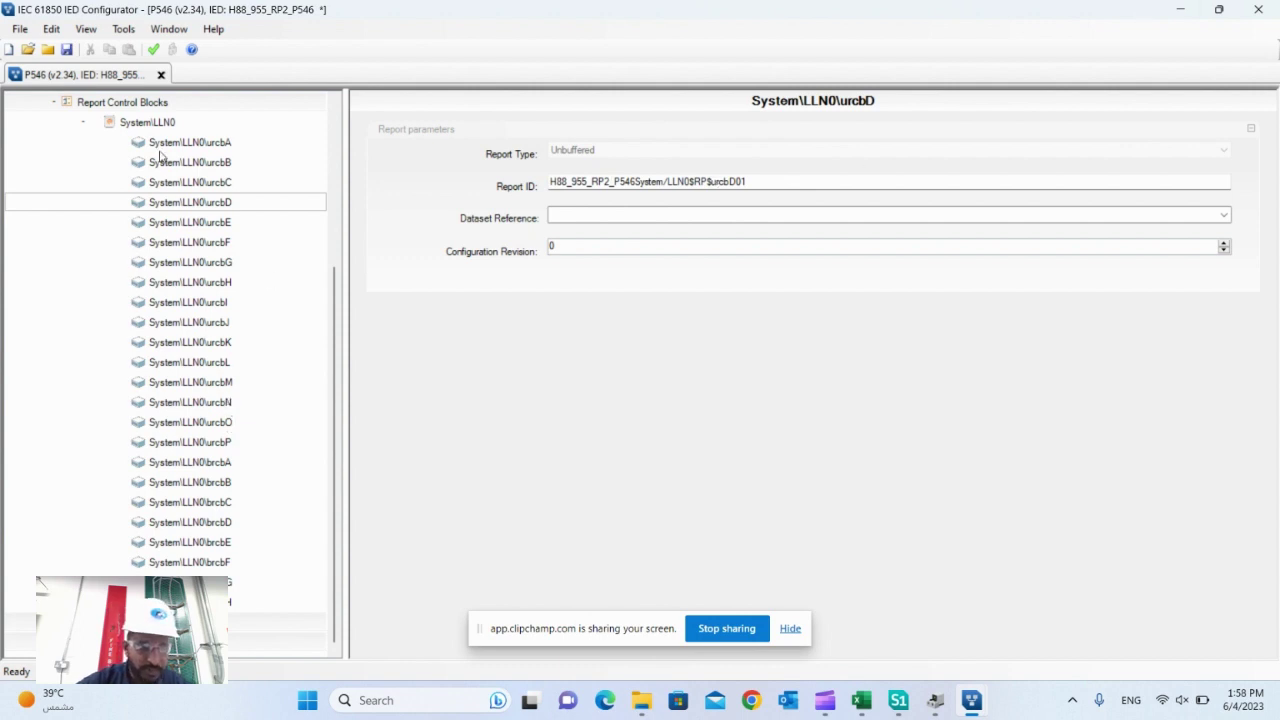
# - Show the Report Control Blocks summary and select the unconfigured brcbE entry
pyautogui.click(166, 122)
pyautogui.scroll(-3, 788, 317)
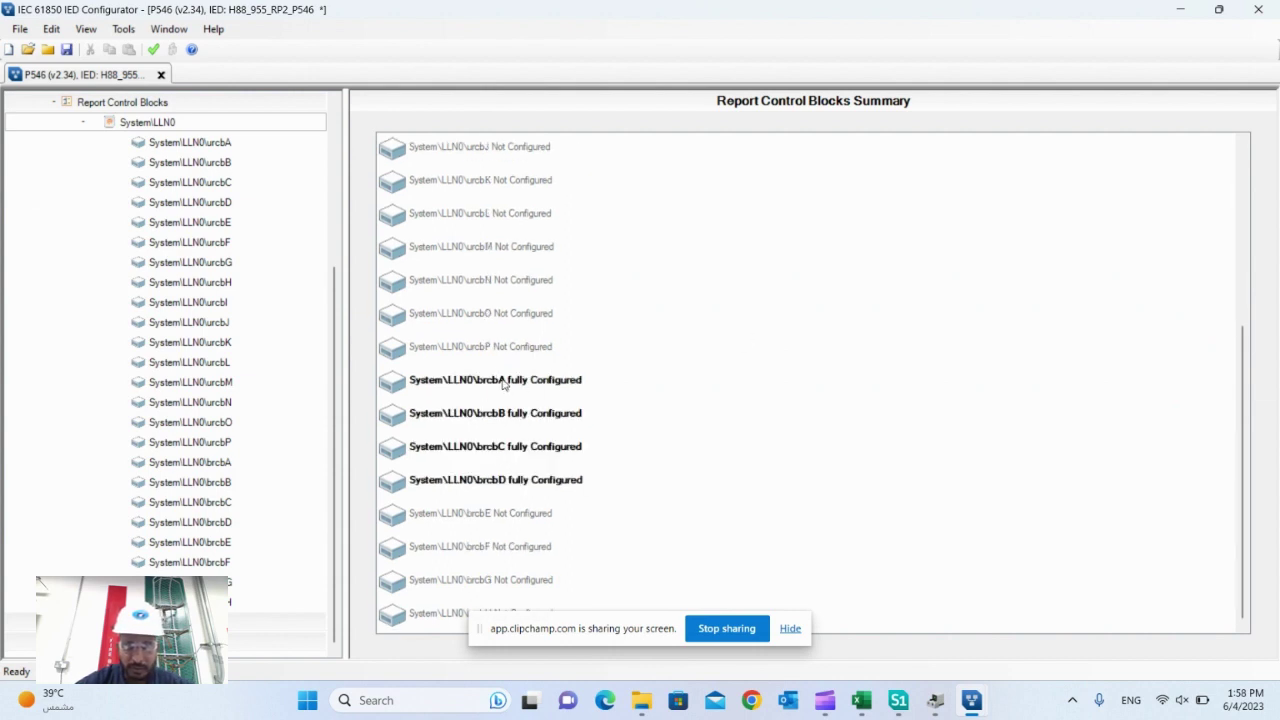
pyautogui.click(518, 518)
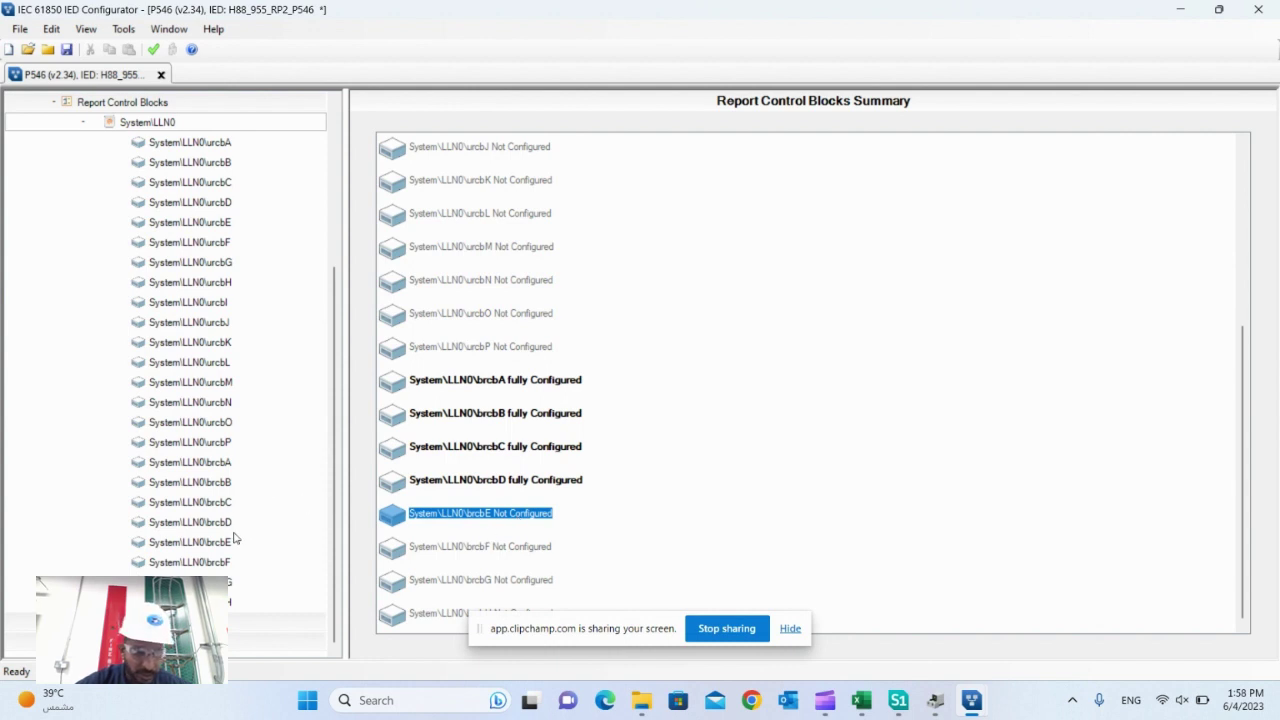
pyautogui.rightClick(737, 424)
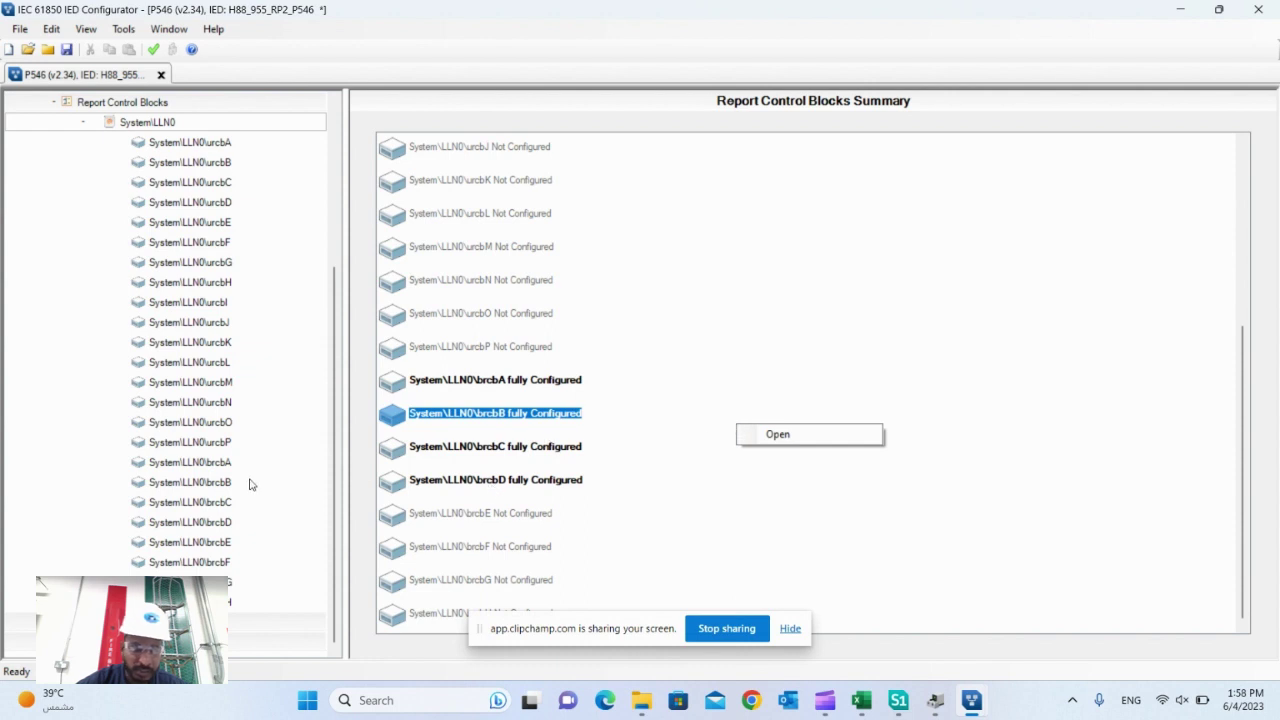
# - Open brcbE's report parameters and check its Report ID value
pyautogui.click(230, 543)
pyautogui.click(228, 545)
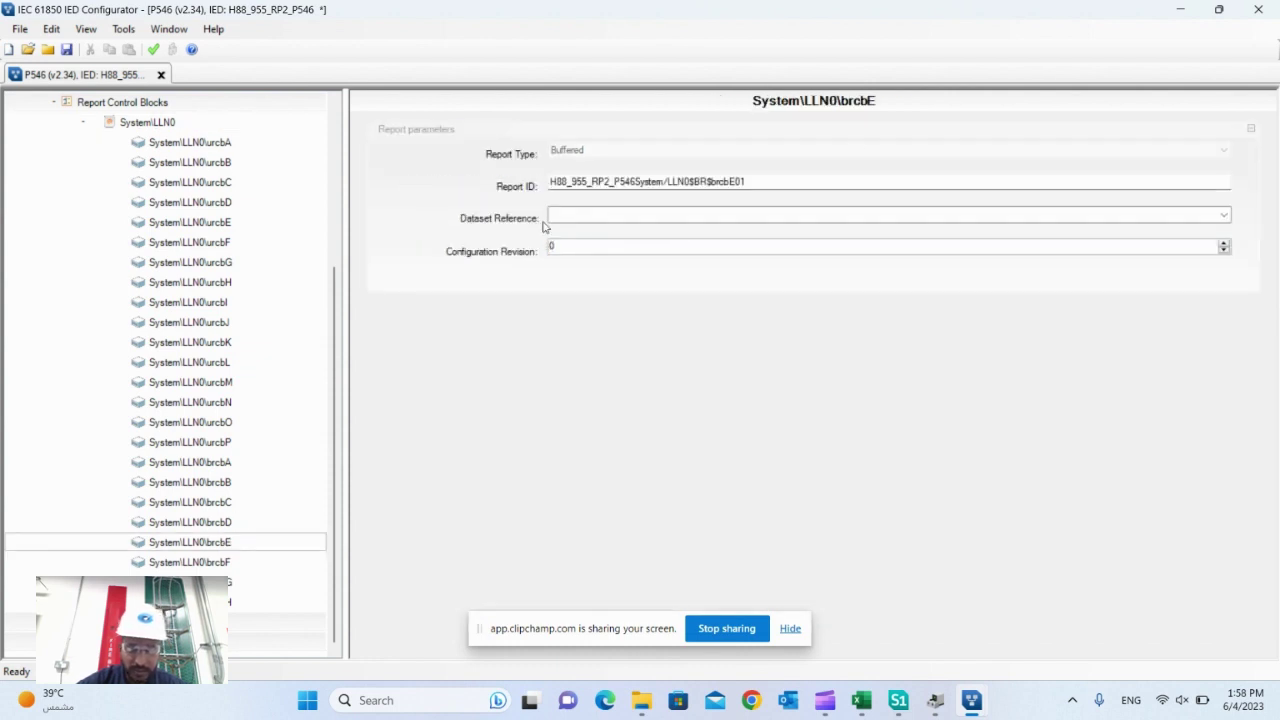
pyautogui.click(743, 181)
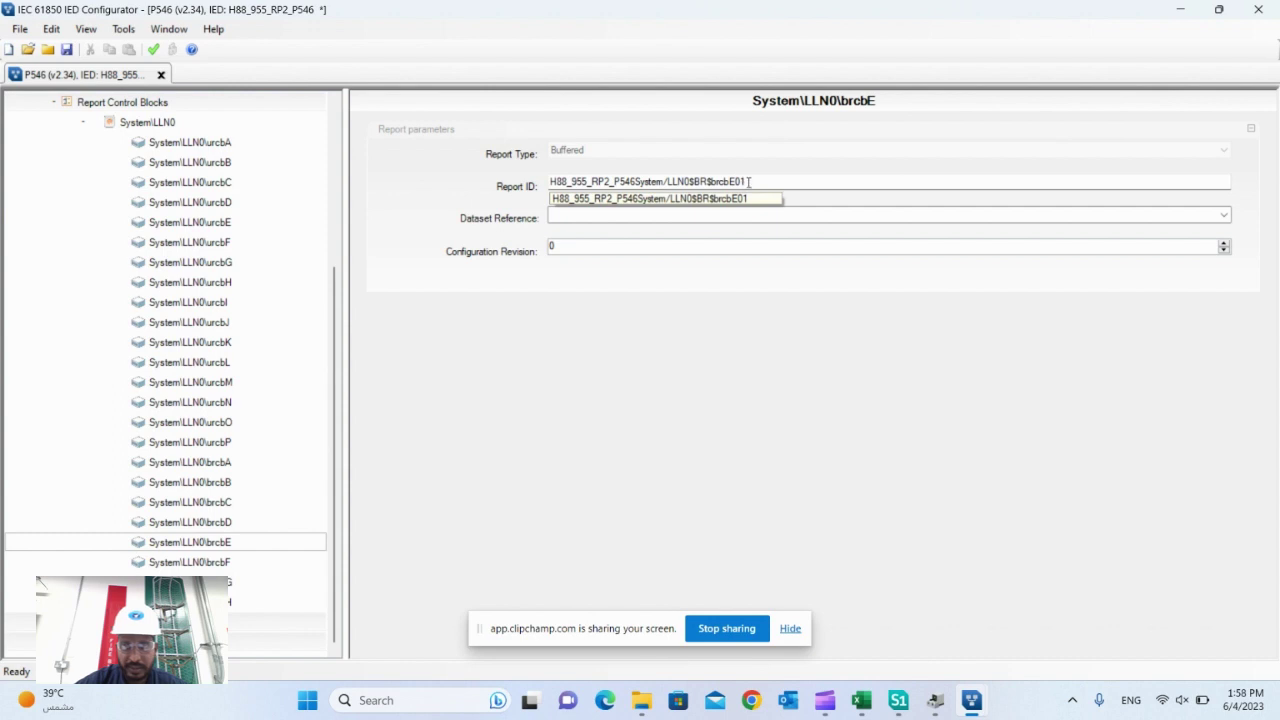
pyautogui.click(749, 181)
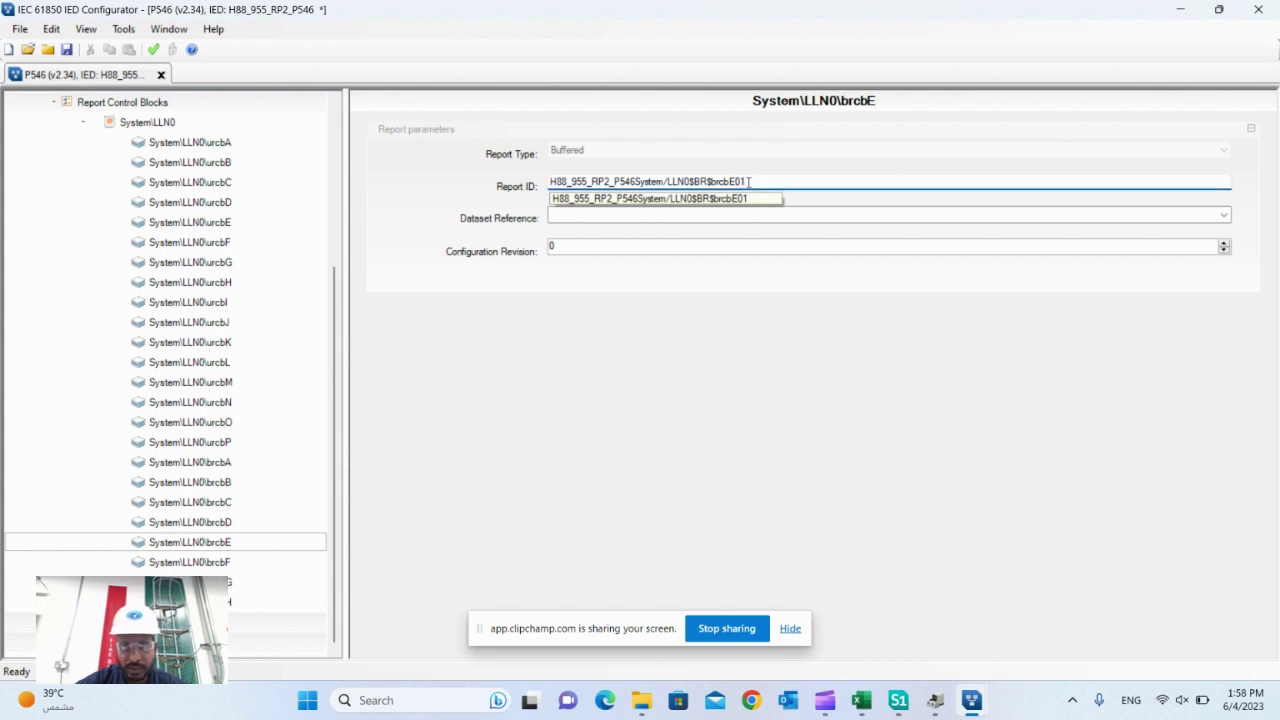
pyautogui.click(723, 313)
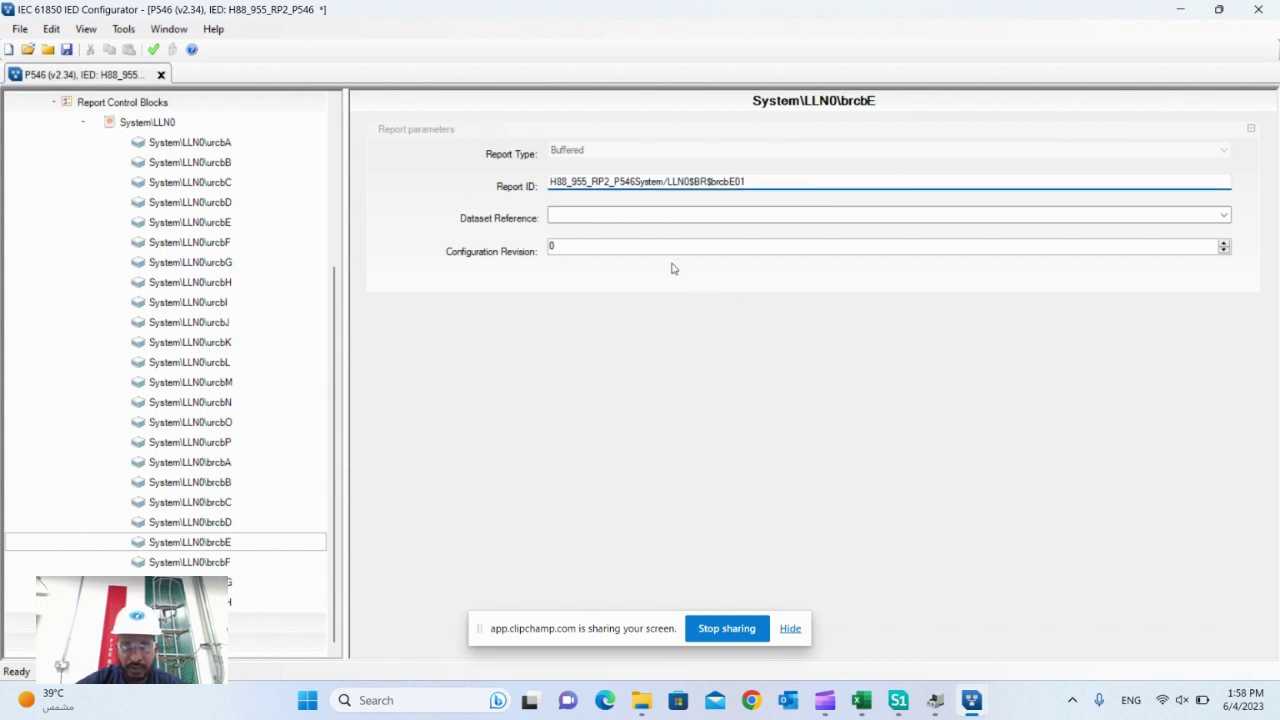
# - Set brcbE's dataset reference to BRCB_01 and validate the configuration with 0 errors
pyautogui.click(1224, 215)
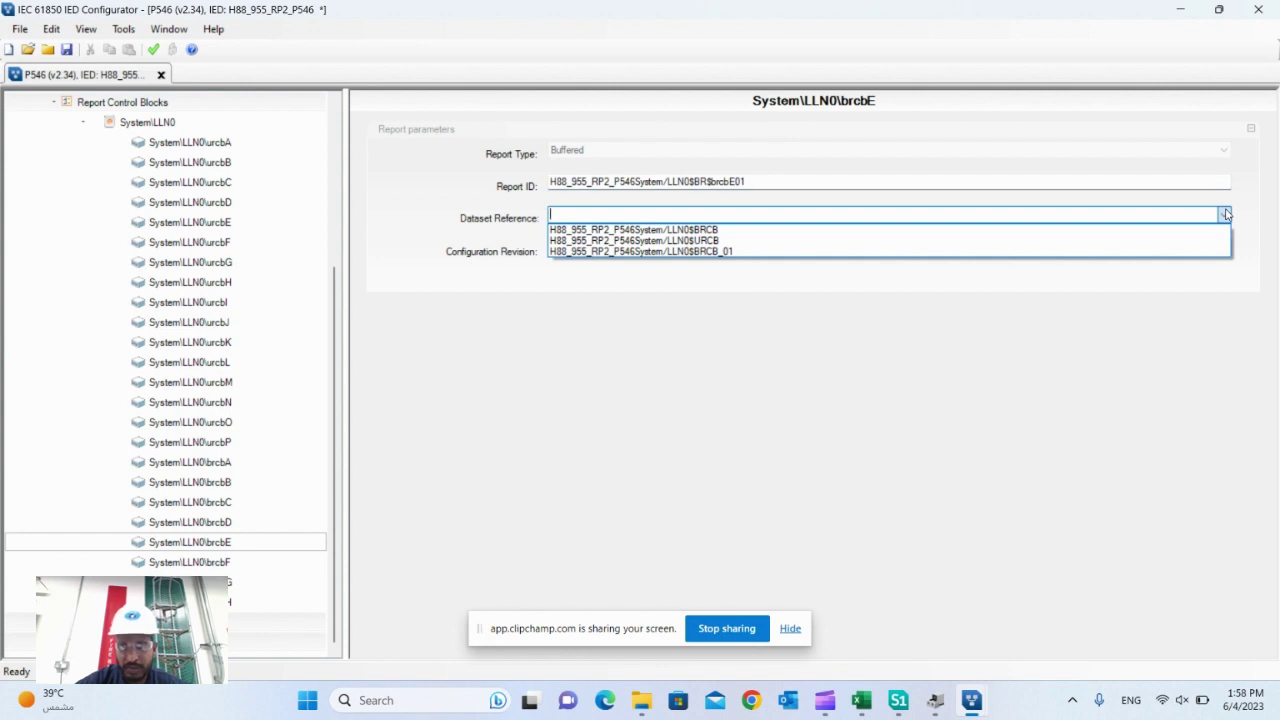
pyautogui.click(726, 252)
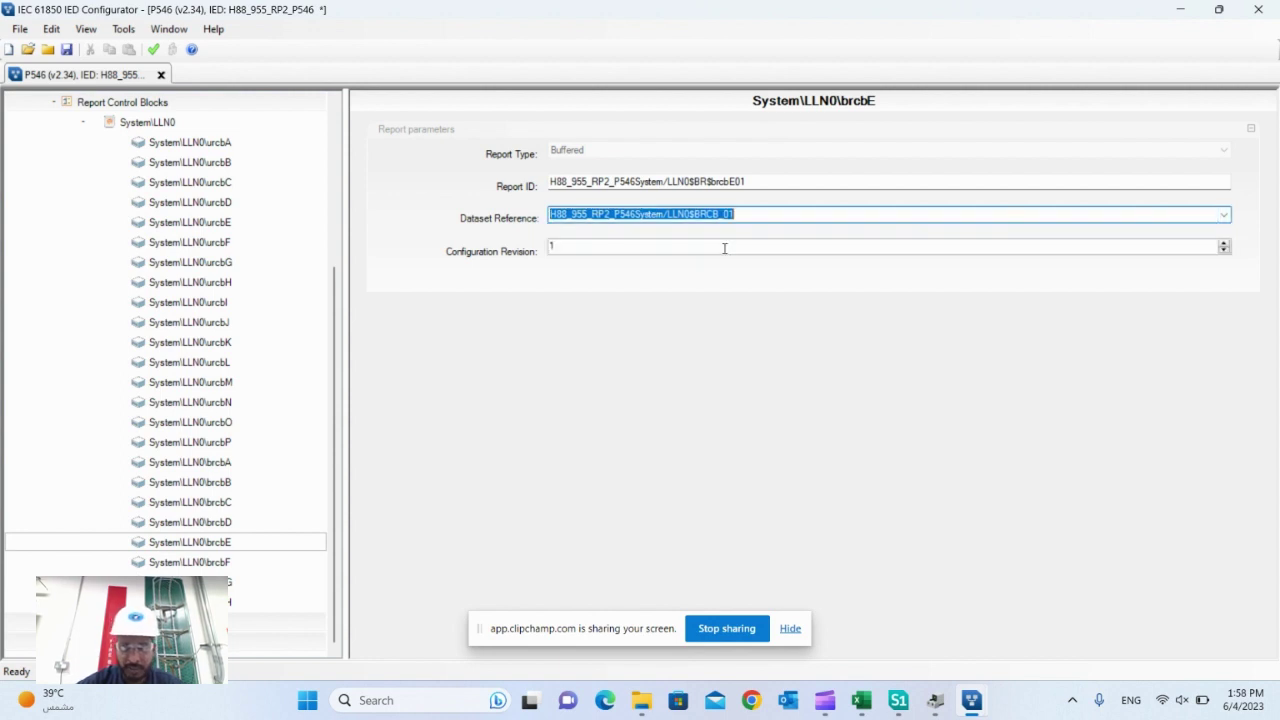
pyautogui.click(721, 244)
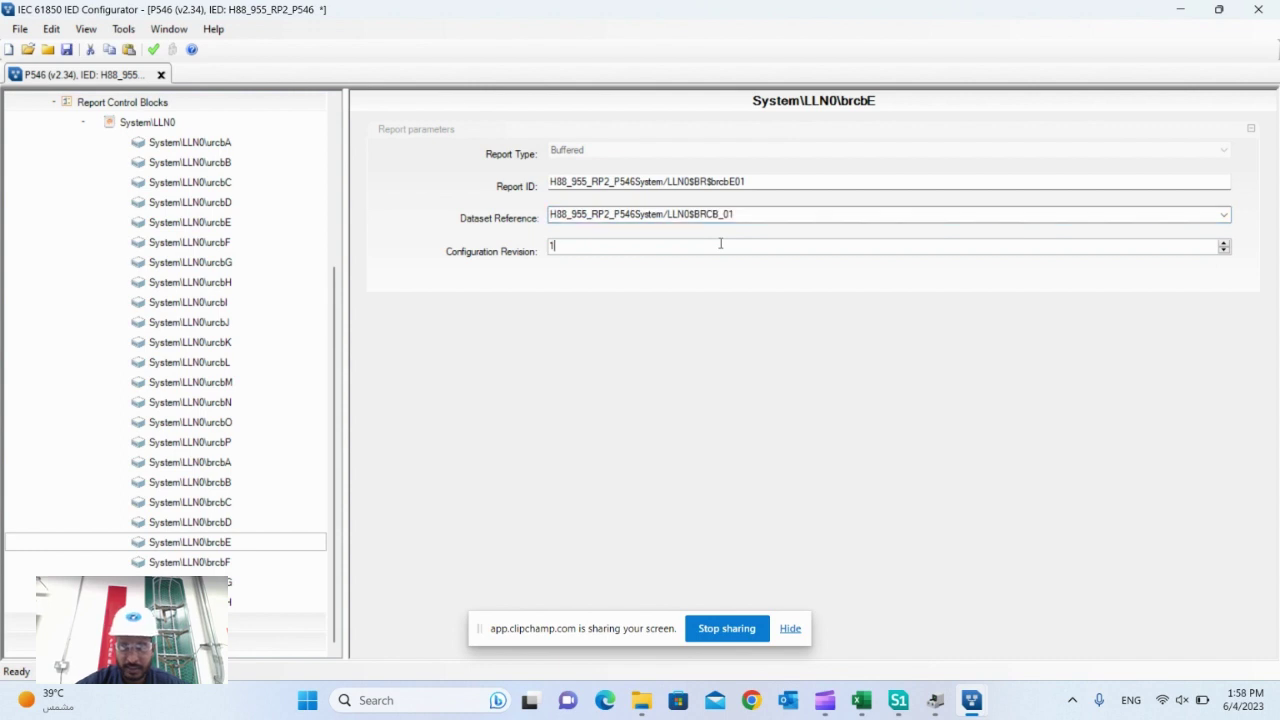
pyautogui.click(151, 50)
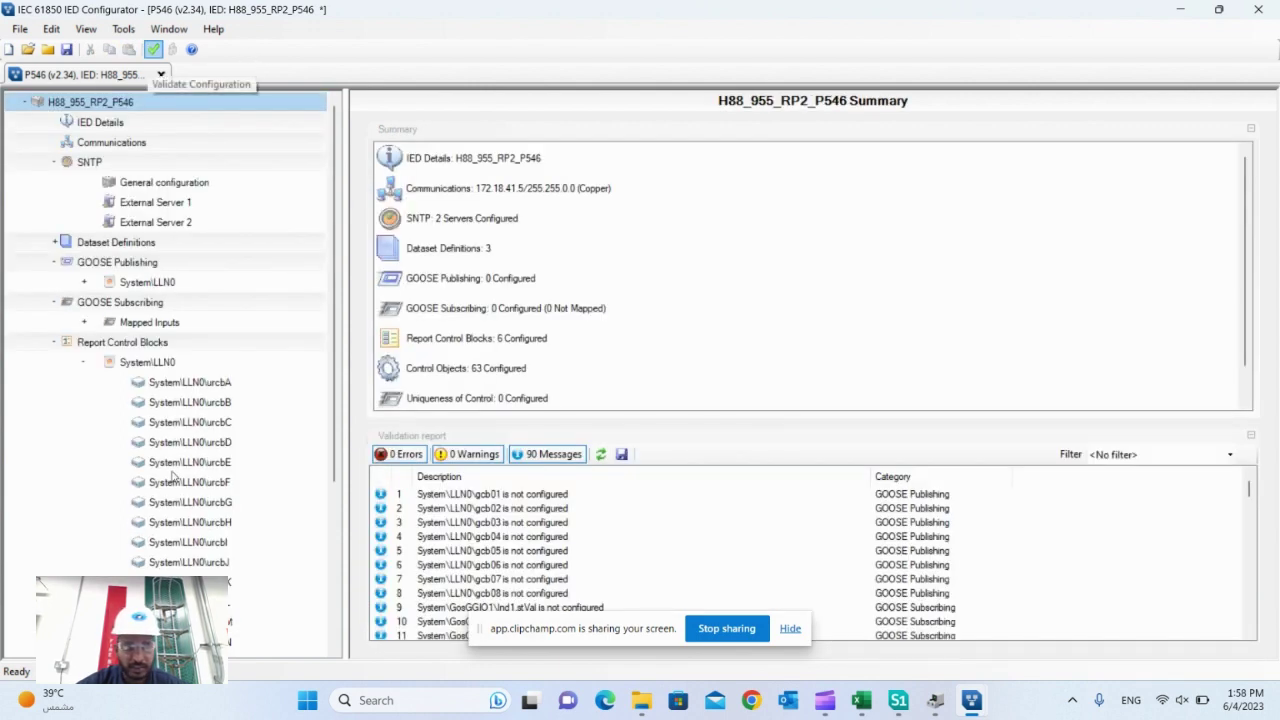
# - Review brcbE, then scroll the System\LLN0 summary to show brcbA–brcbE configured
pyautogui.scroll(-4, 170, 330)
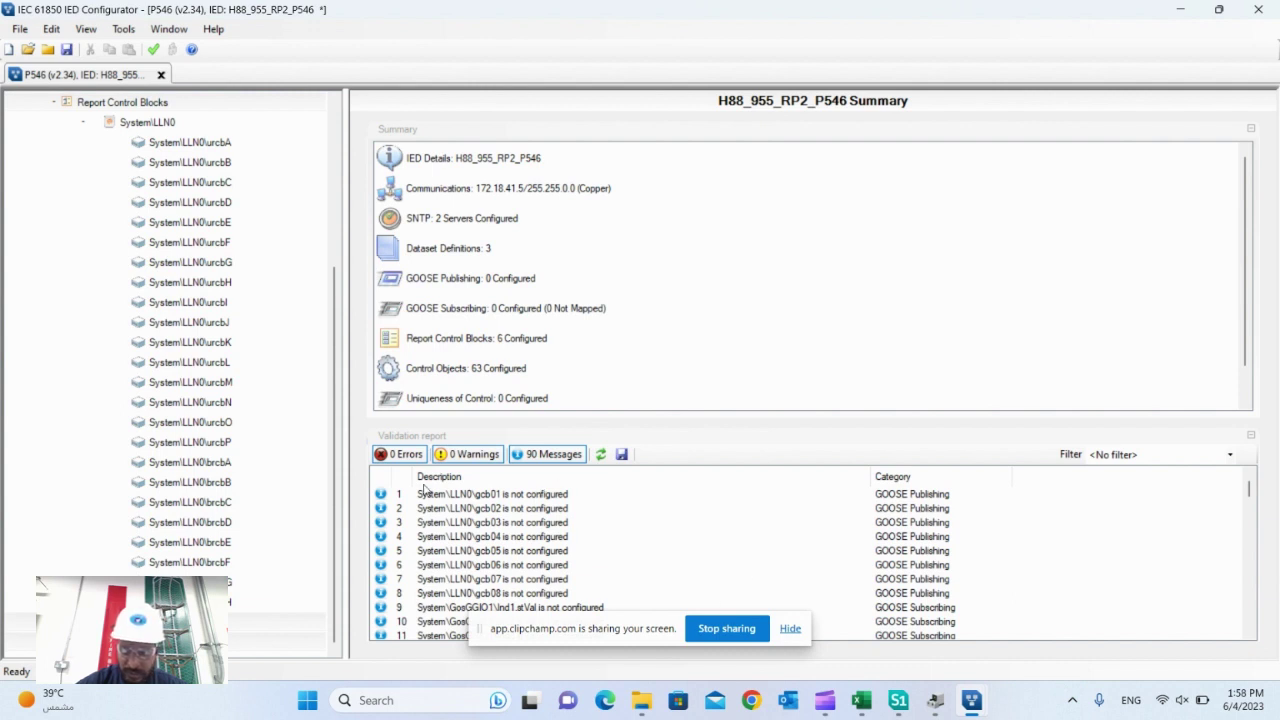
pyautogui.click(190, 542)
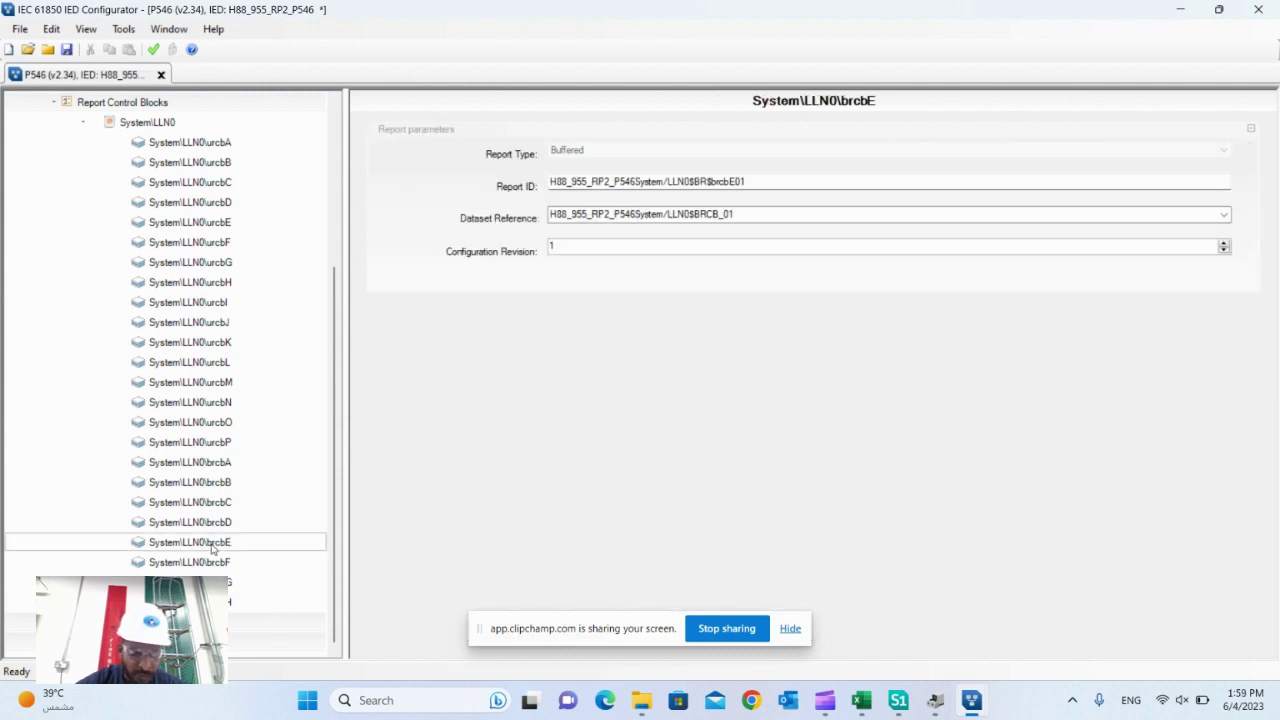
pyautogui.click(158, 122)
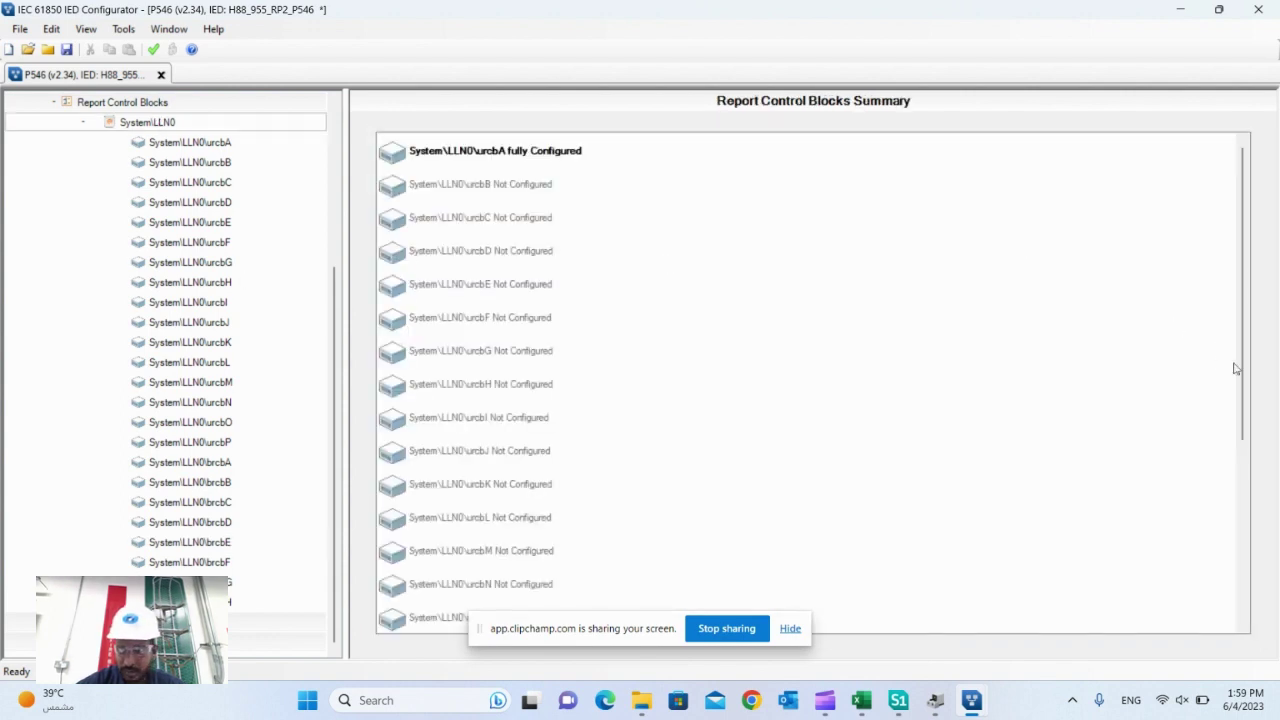
pyautogui.scroll(-1, 1240, 436)
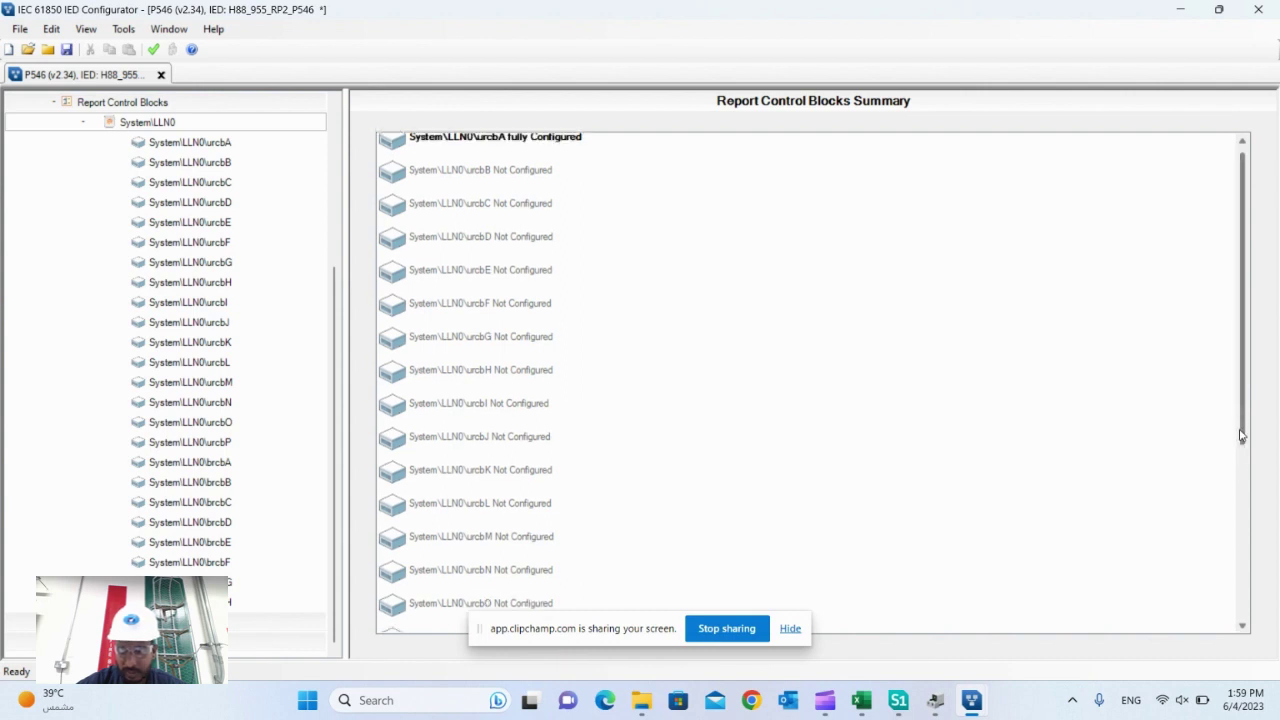
pyautogui.moveTo(1240, 436); pyautogui.dragTo(1237, 592)
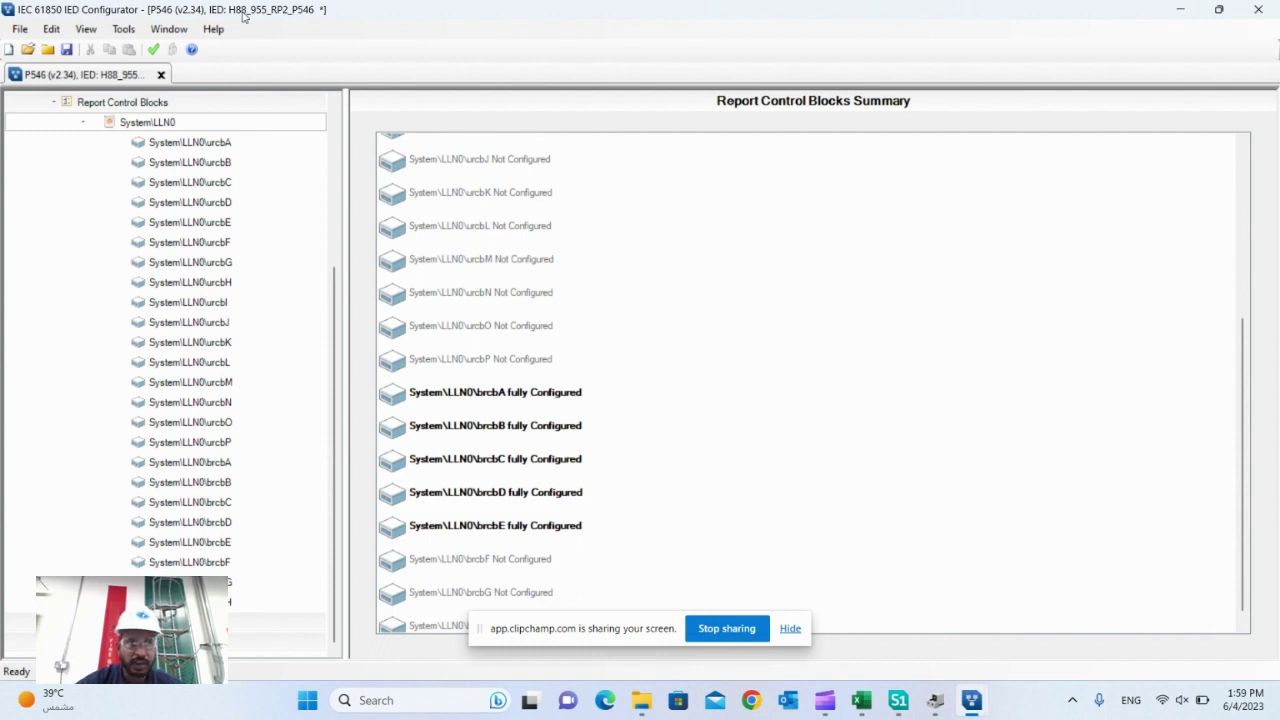
pyautogui.click(20, 30)
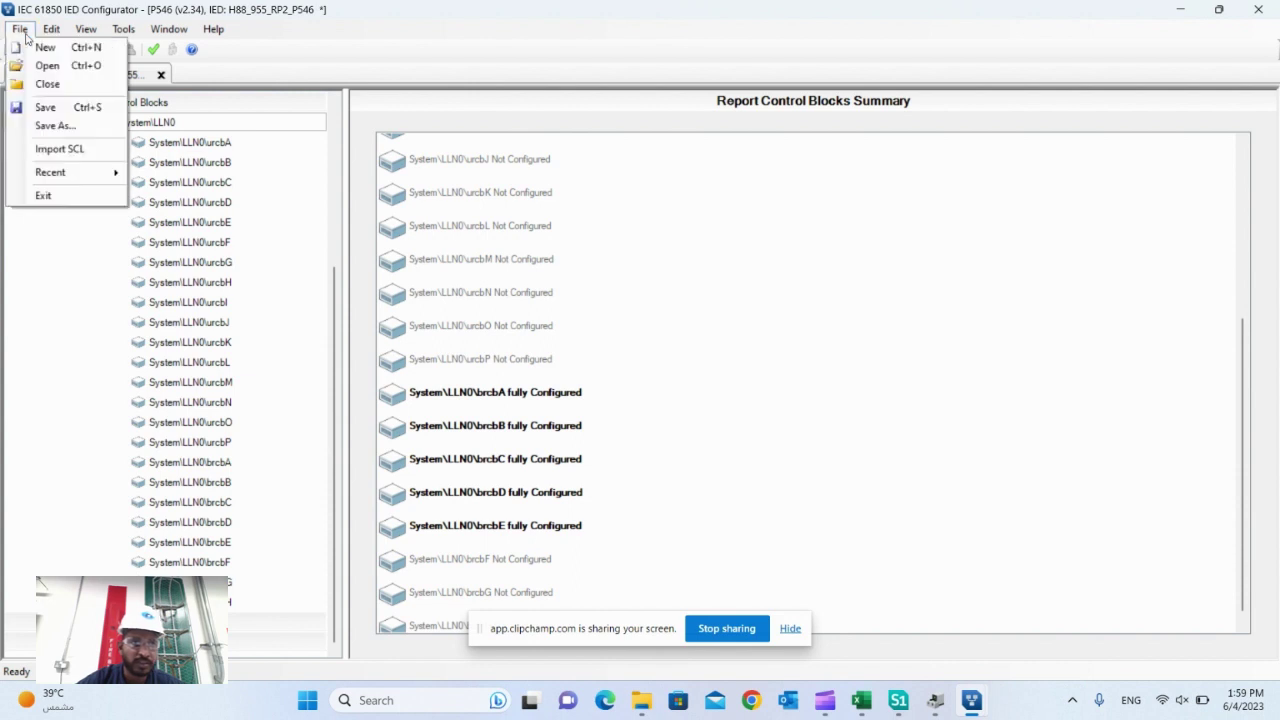
# - Exit the IED Configurator without saving and return to the MiCOM S1 Agile main window
pyautogui.click(49, 196)
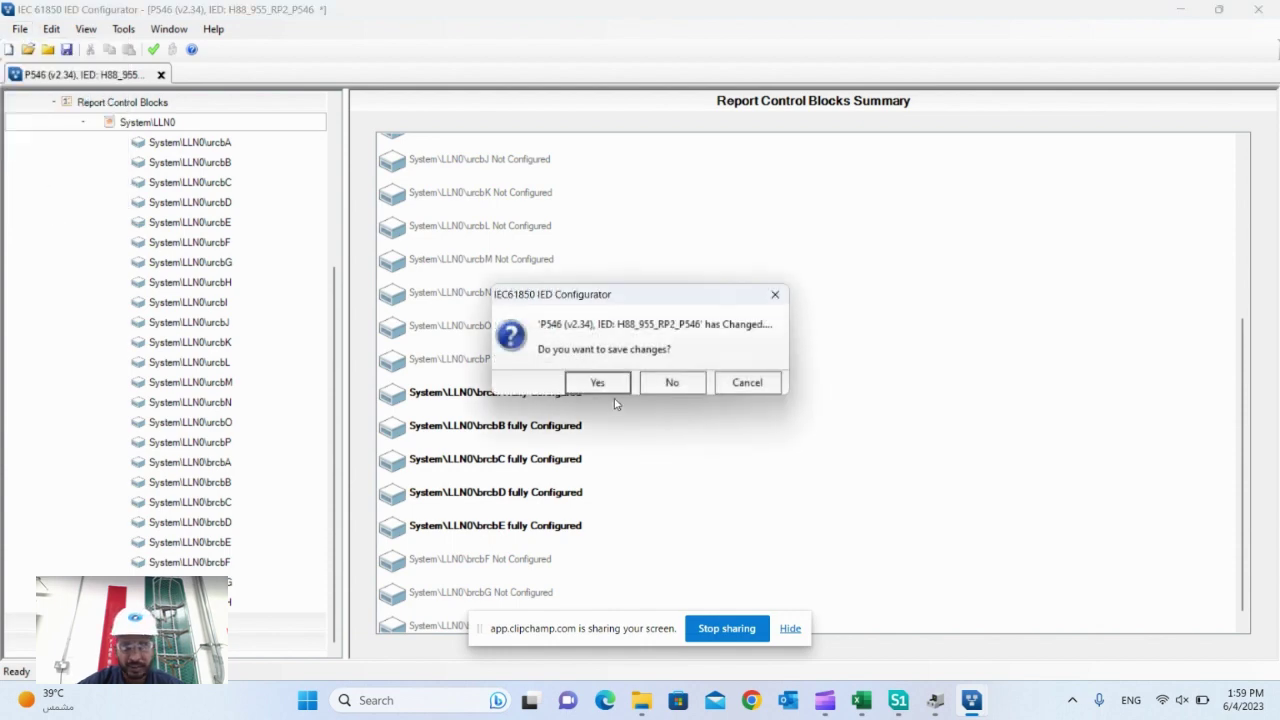
pyautogui.click(672, 385)
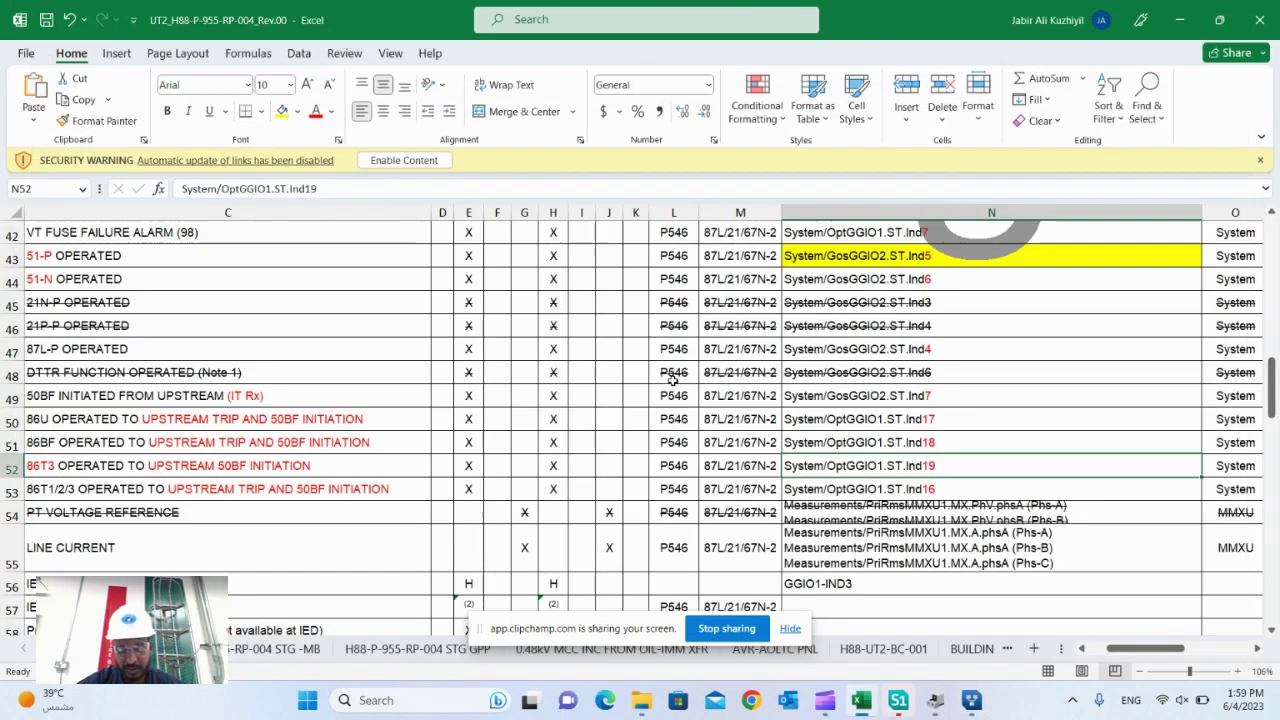
pyautogui.moveTo(861, 700)
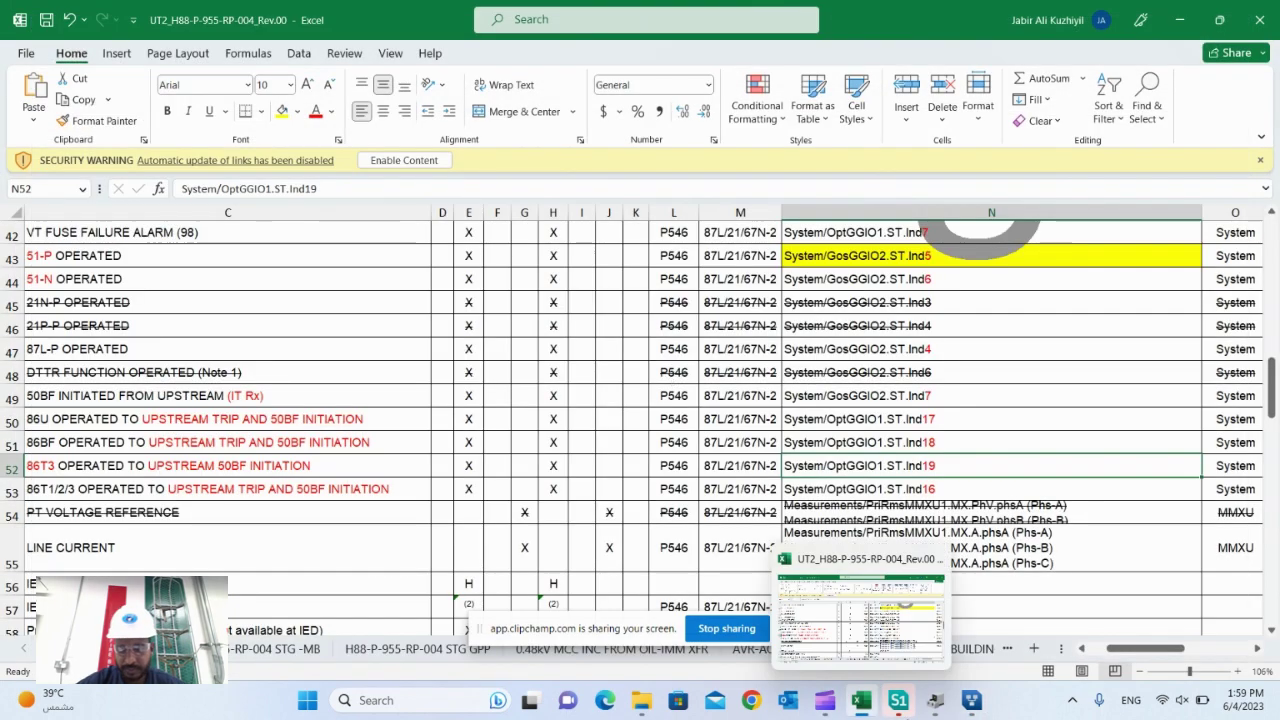
pyautogui.click(972, 700)
pyautogui.click(1258, 9)
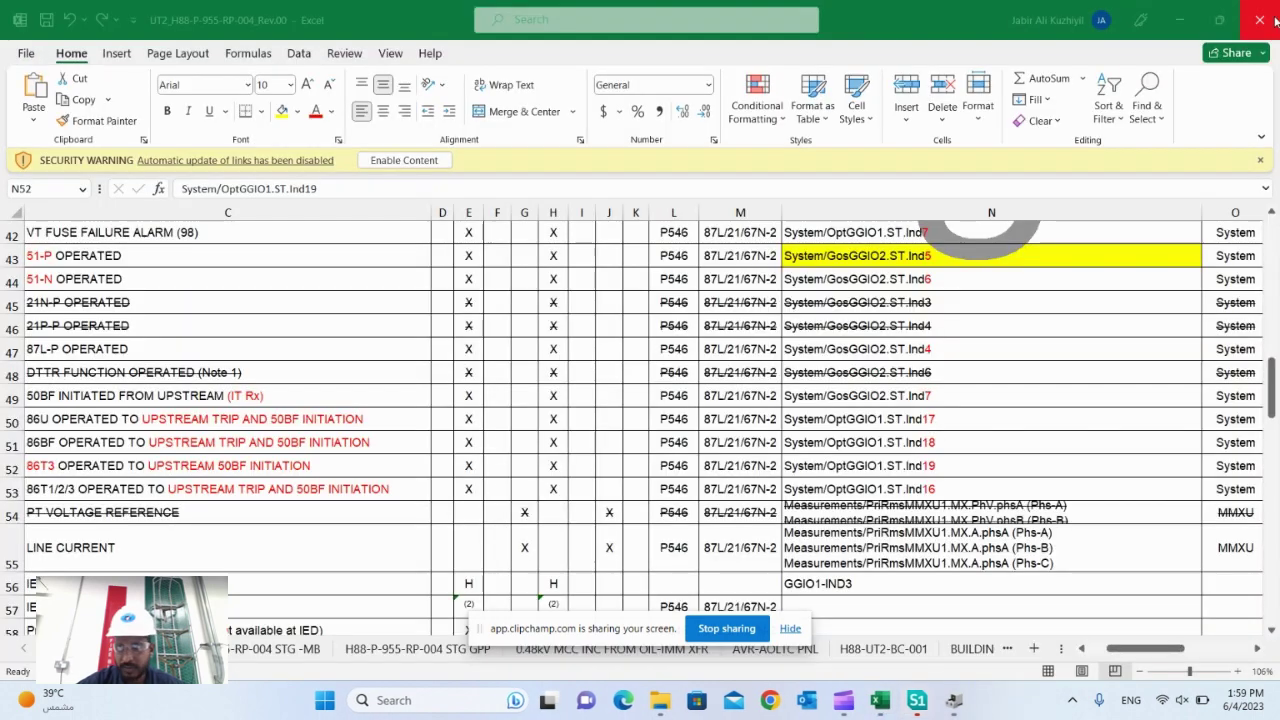
pyautogui.click(917, 700)
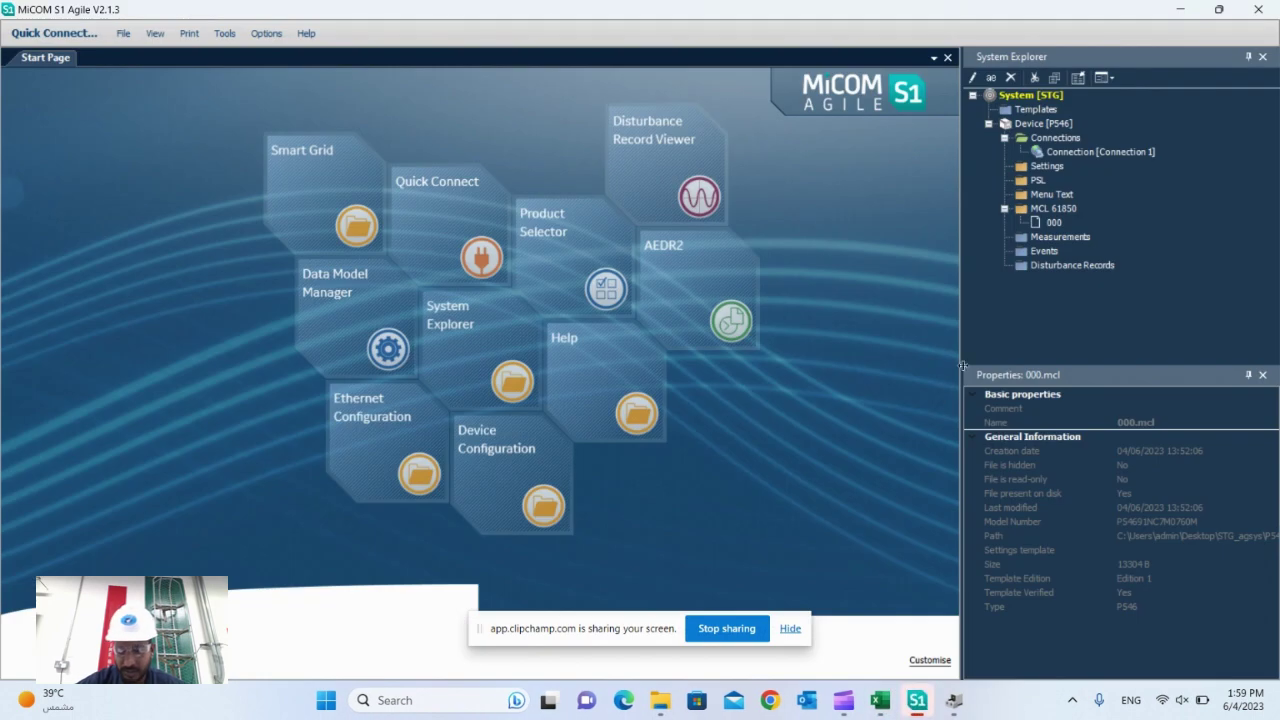
pyautogui.click(1059, 225)
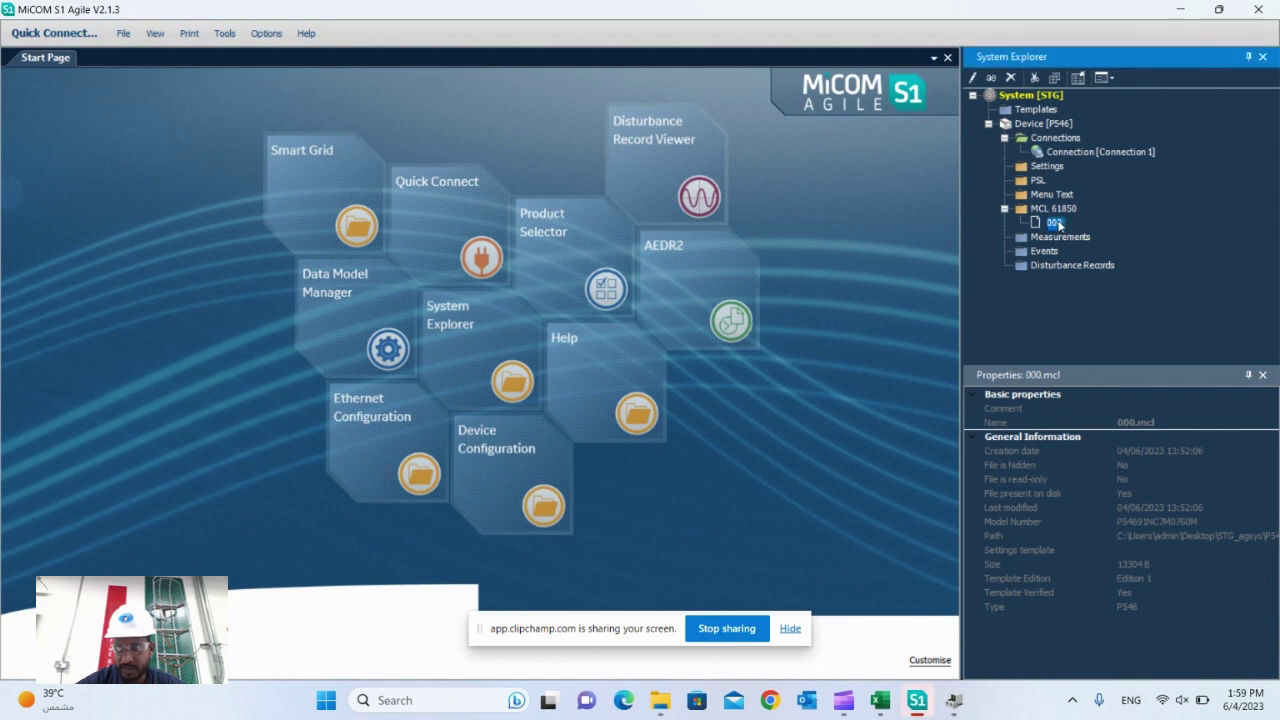
pyautogui.click(1030, 124)
pyautogui.rightClick(1032, 126)
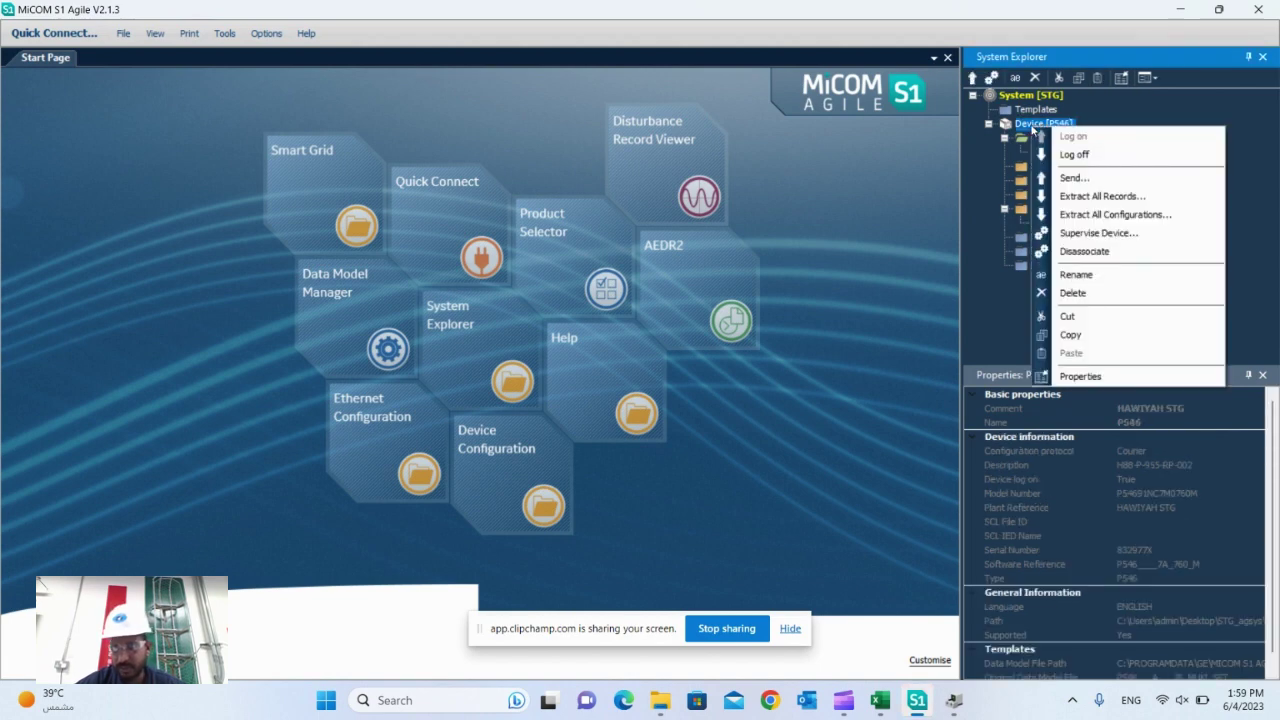
pyautogui.click(1094, 177)
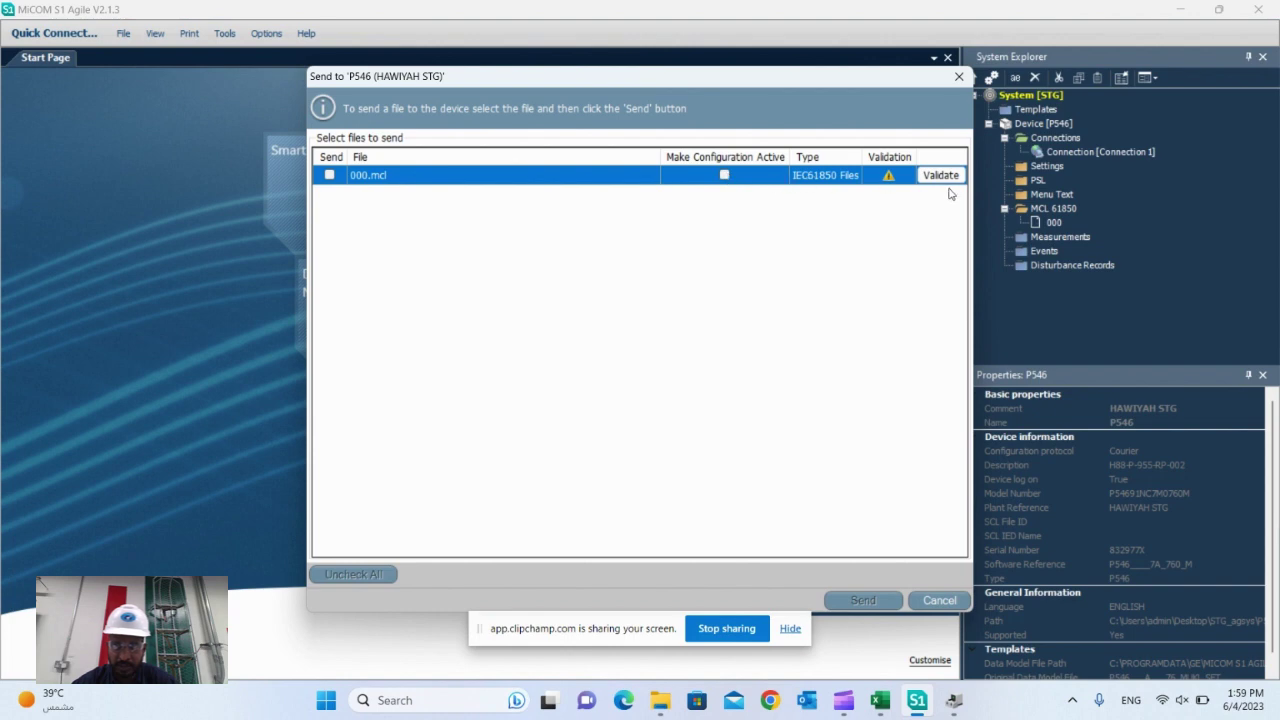
pyautogui.click(938, 599)
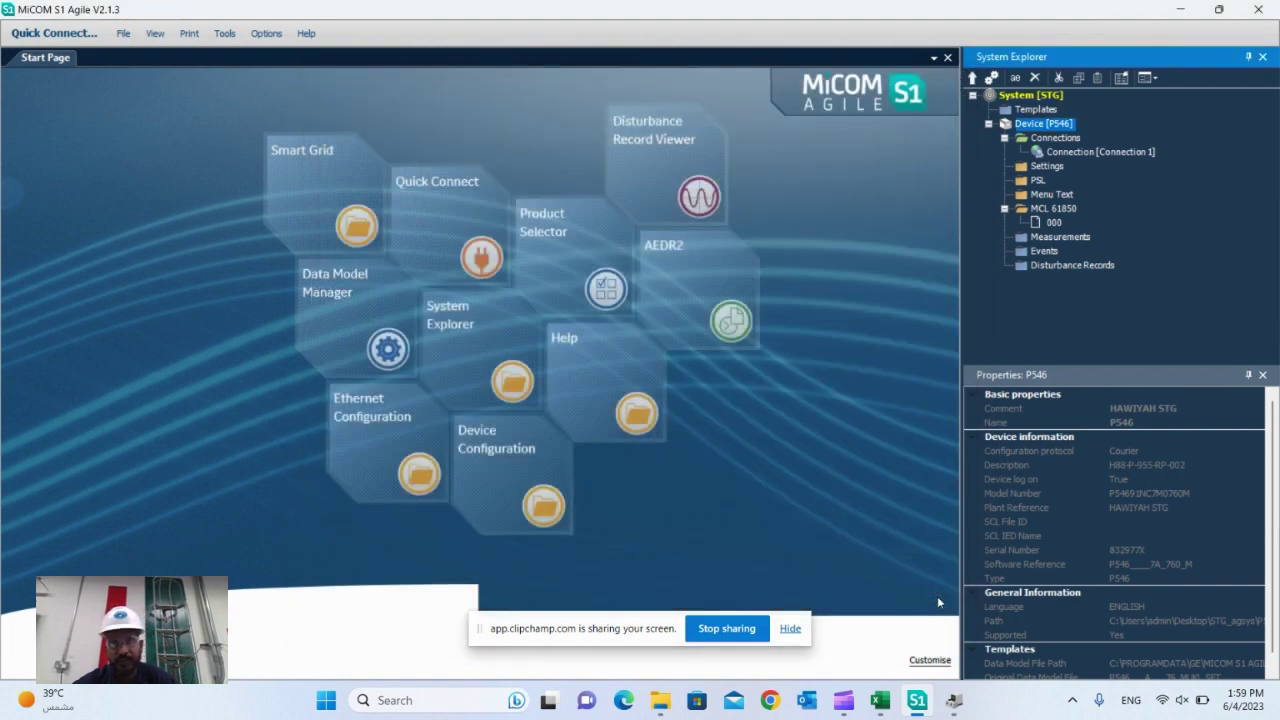
pyautogui.click(706, 632)
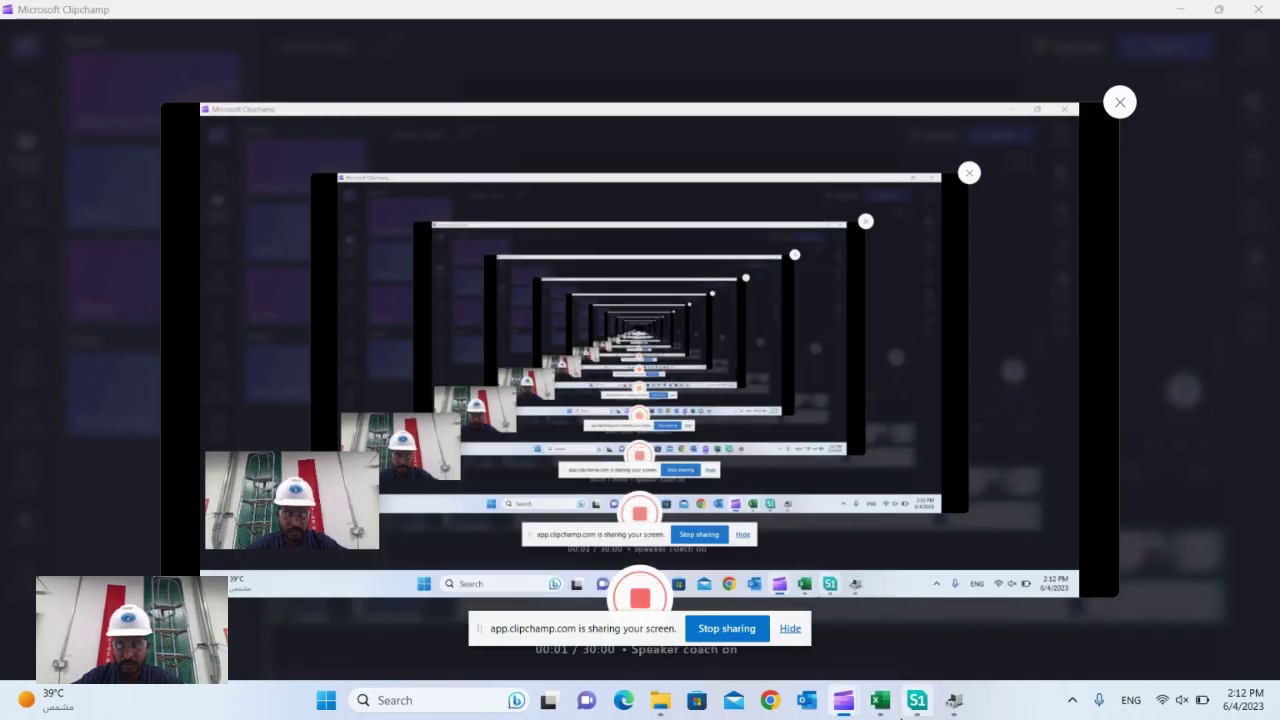
# - Check the N41–N44 GGIO mappings and the VT FUSE FAILURE ALARM and 51-P OPERATED entries
pyautogui.click(916, 700)
pyautogui.click(880, 700)
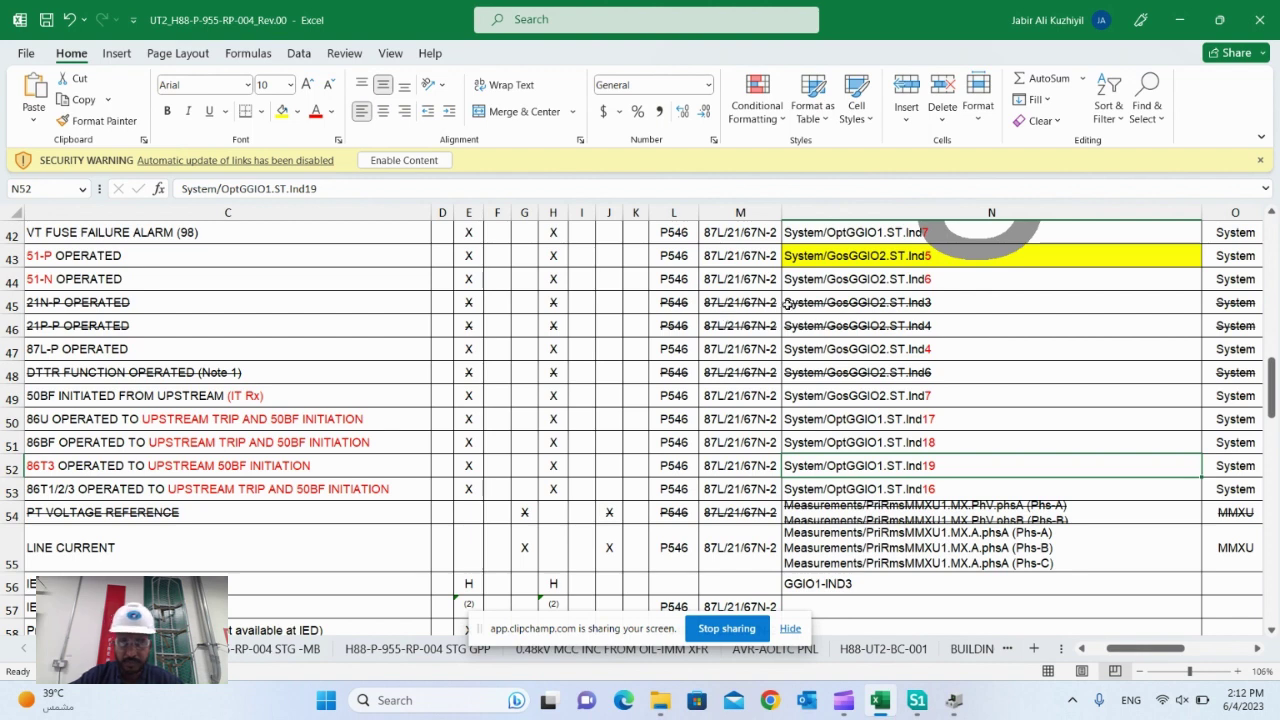
pyautogui.click(877, 276)
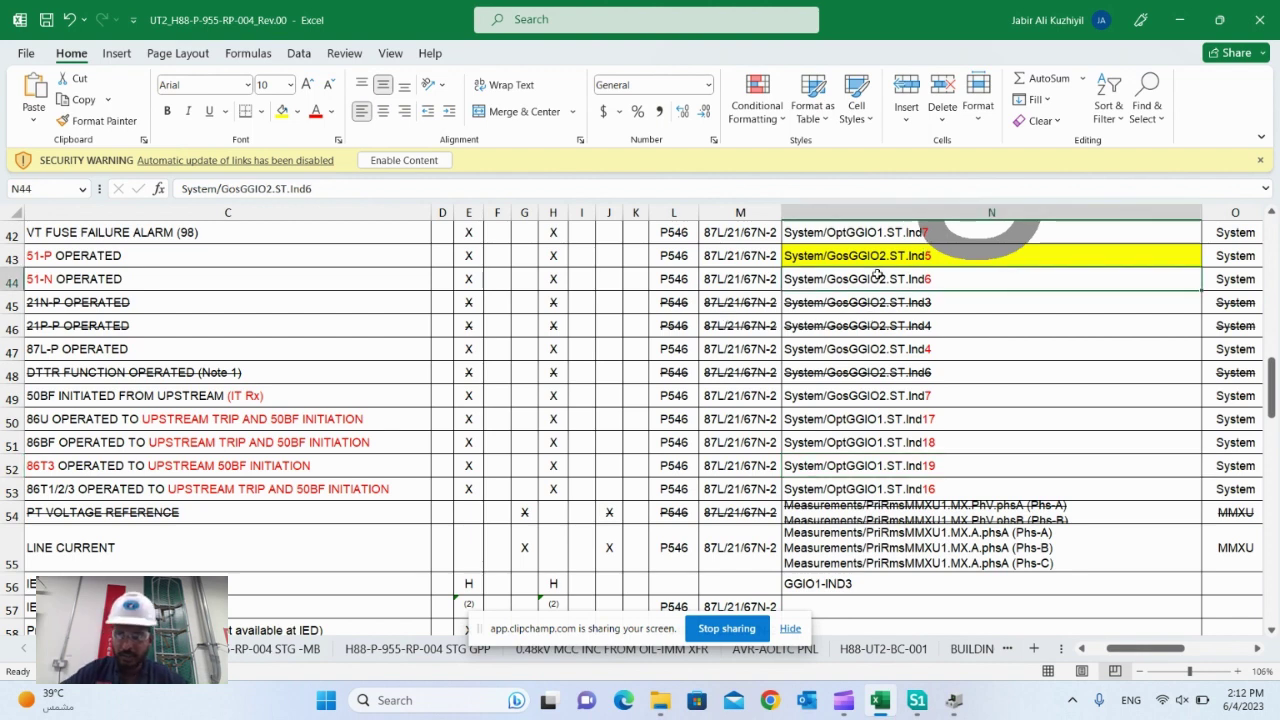
pyautogui.press('Up')
pyautogui.press('Up')
pyautogui.press('Up')
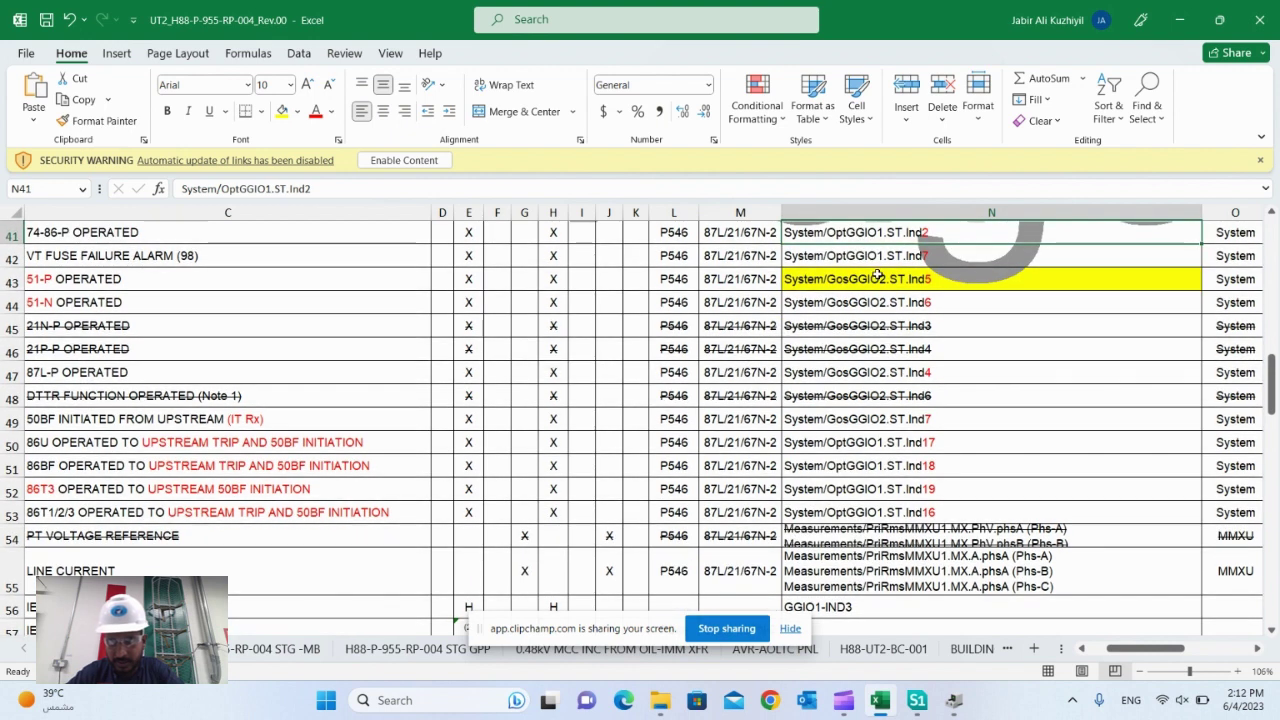
pyautogui.press('Down')
pyautogui.press('Down')
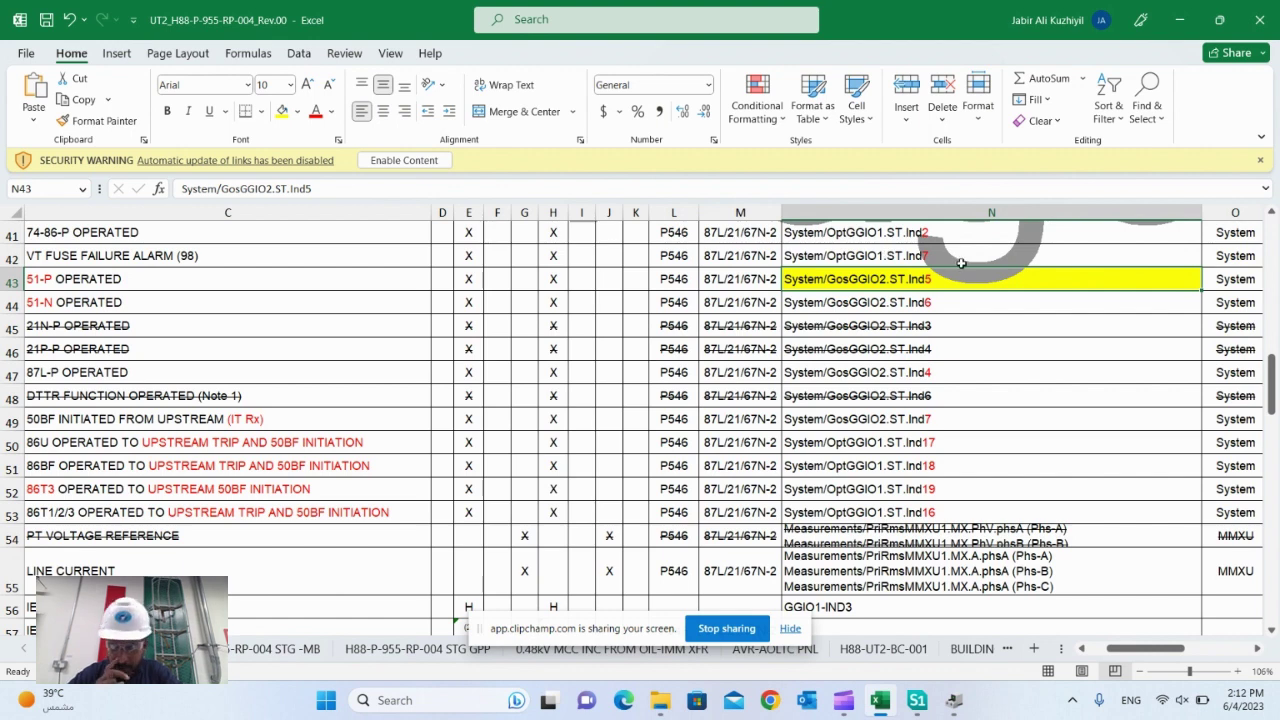
pyautogui.click(920, 239)
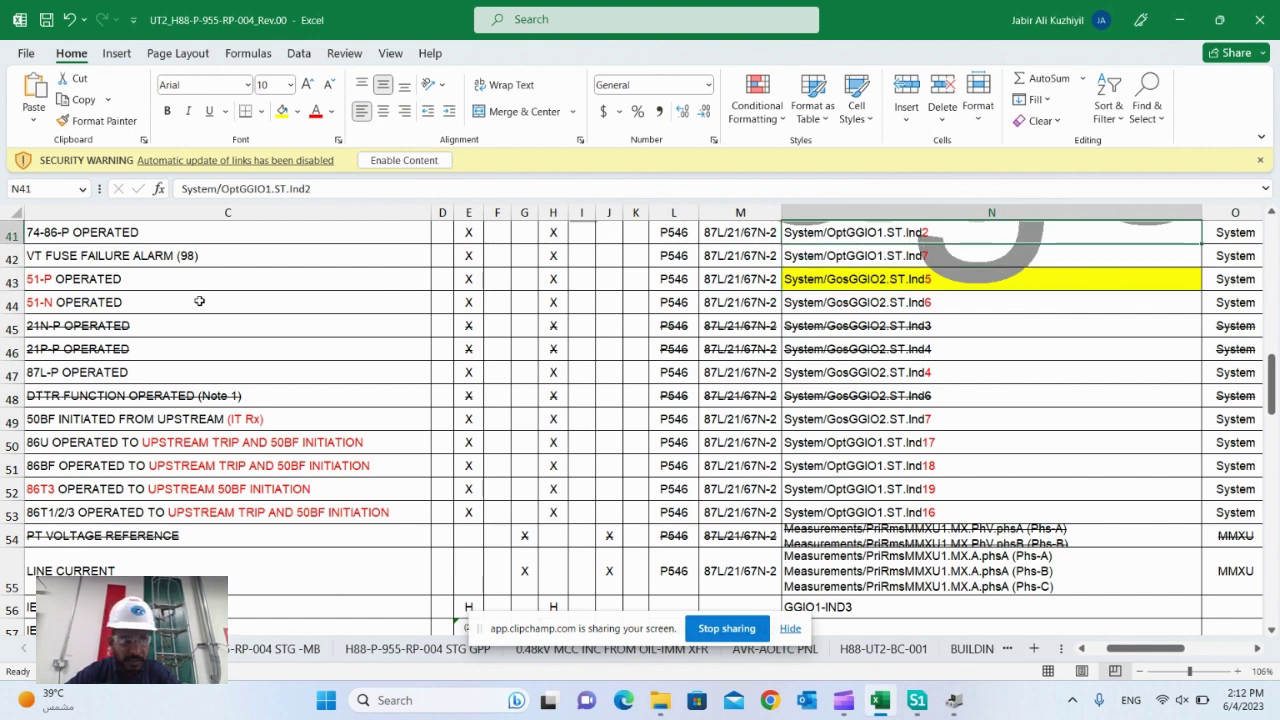
pyautogui.click(156, 250)
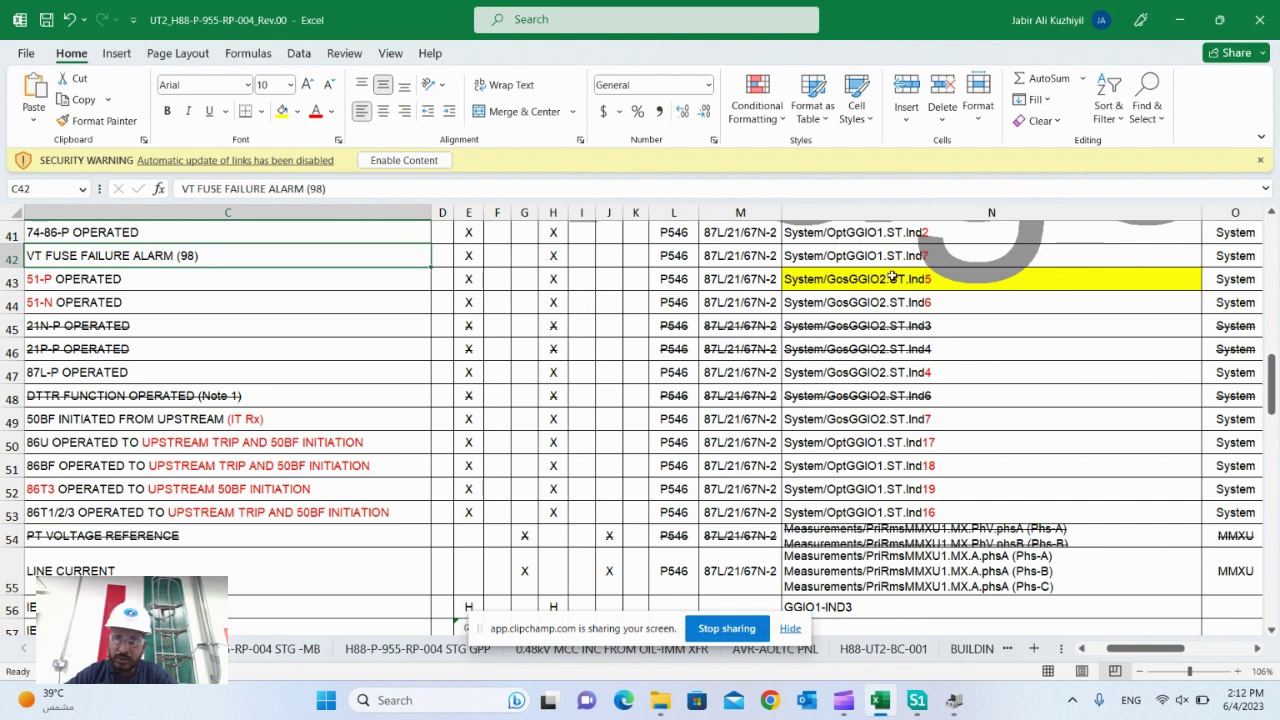
pyautogui.click(120, 278)
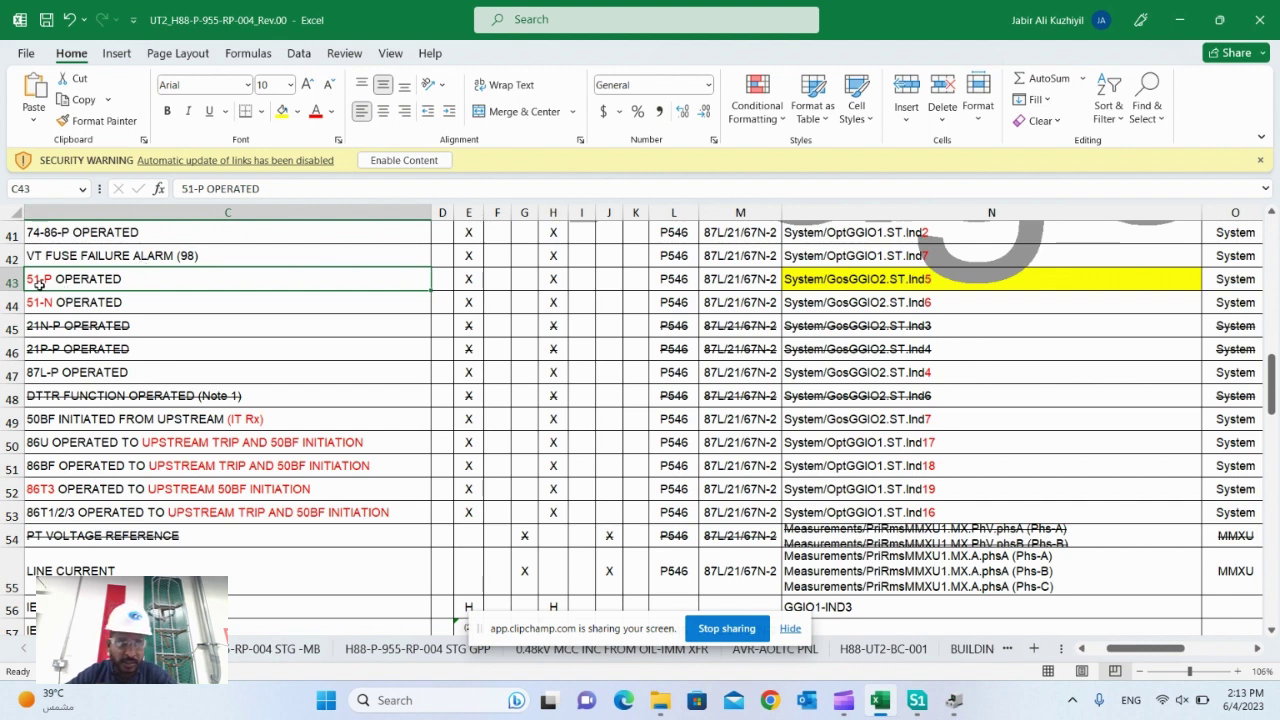
pyautogui.click(918, 701)
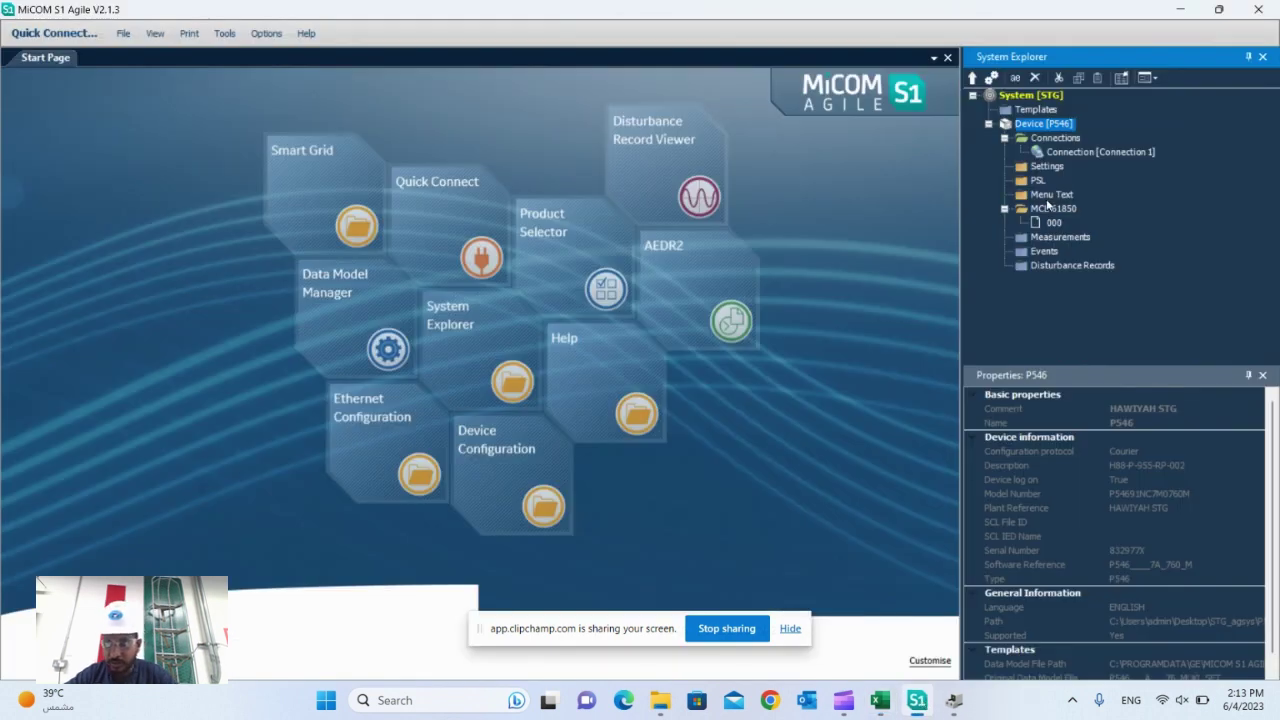
# - Extract the P546 Group 1 PSL scheme, continuing recovery despite the CRC mismatch
pyautogui.click(1038, 182)
pyautogui.rightClick(1038, 184)
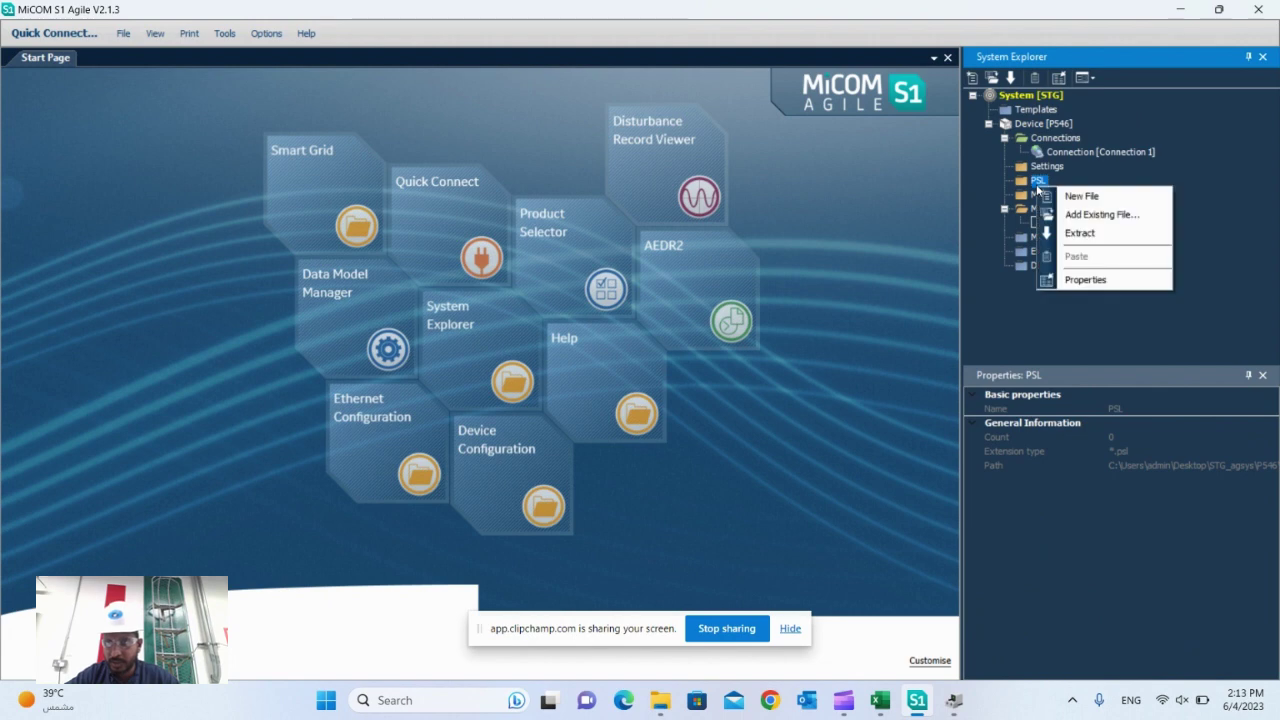
pyautogui.click(1084, 233)
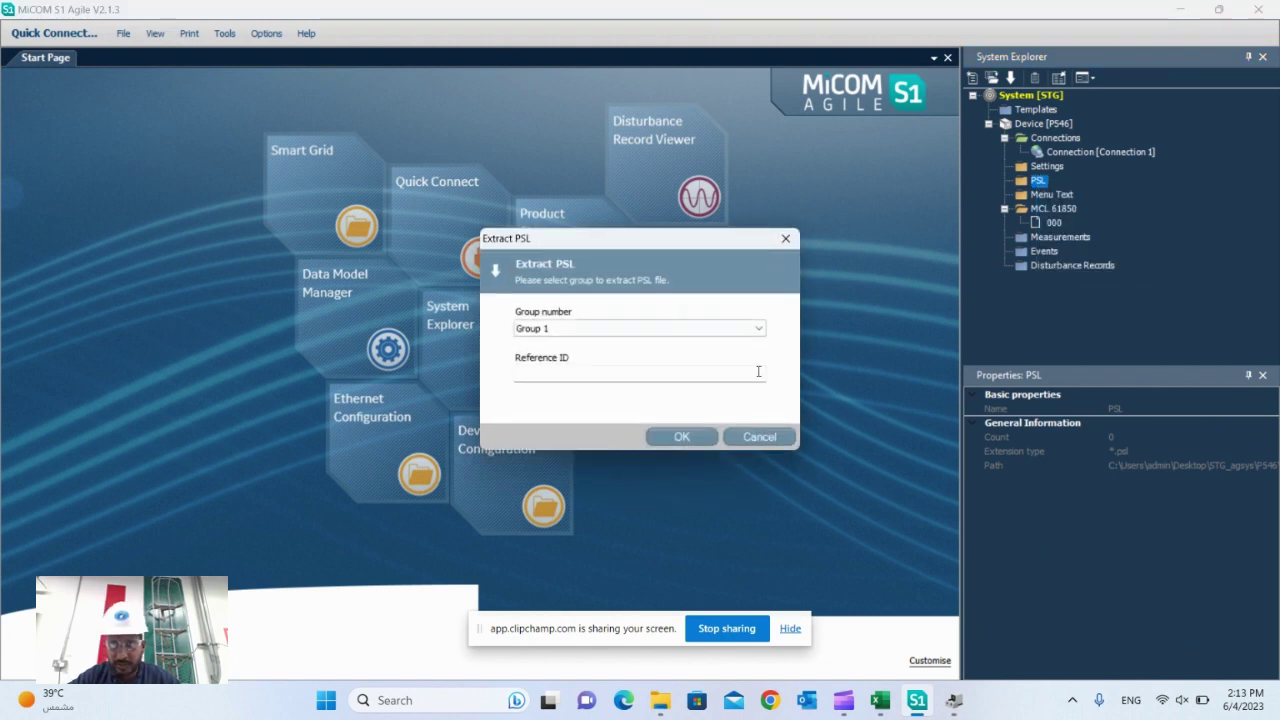
pyautogui.click(674, 437)
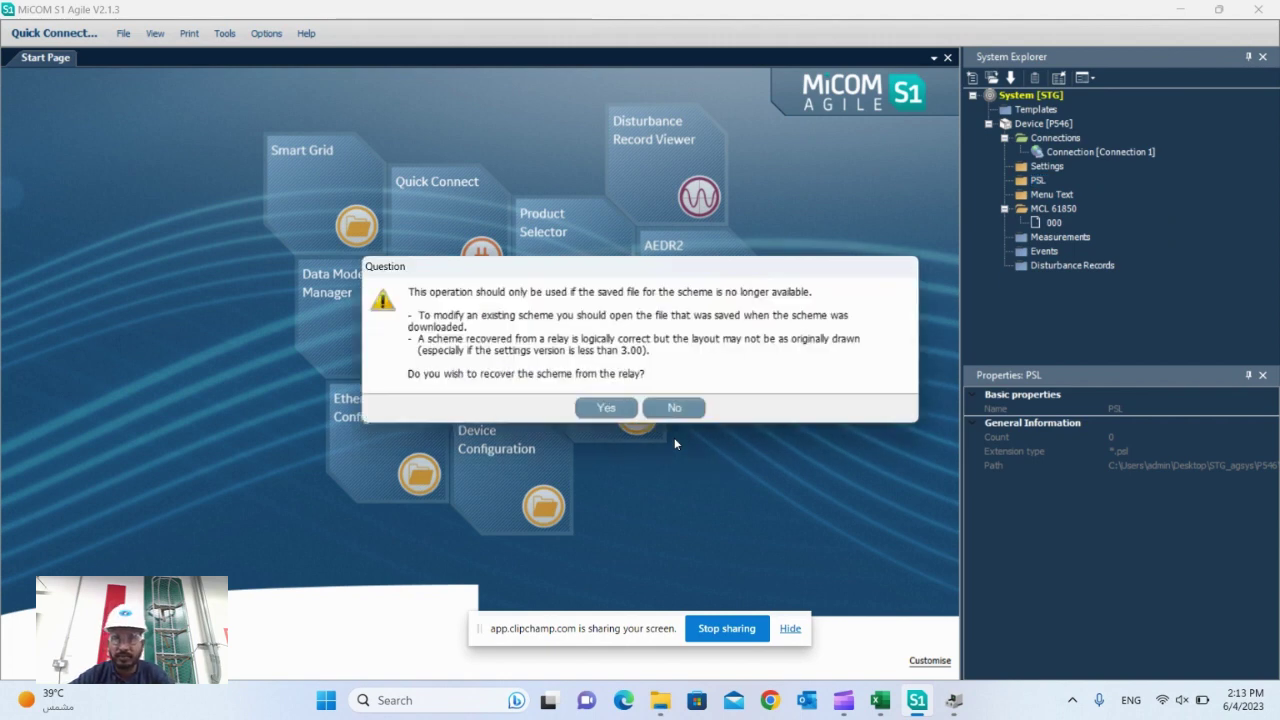
pyautogui.click(596, 408)
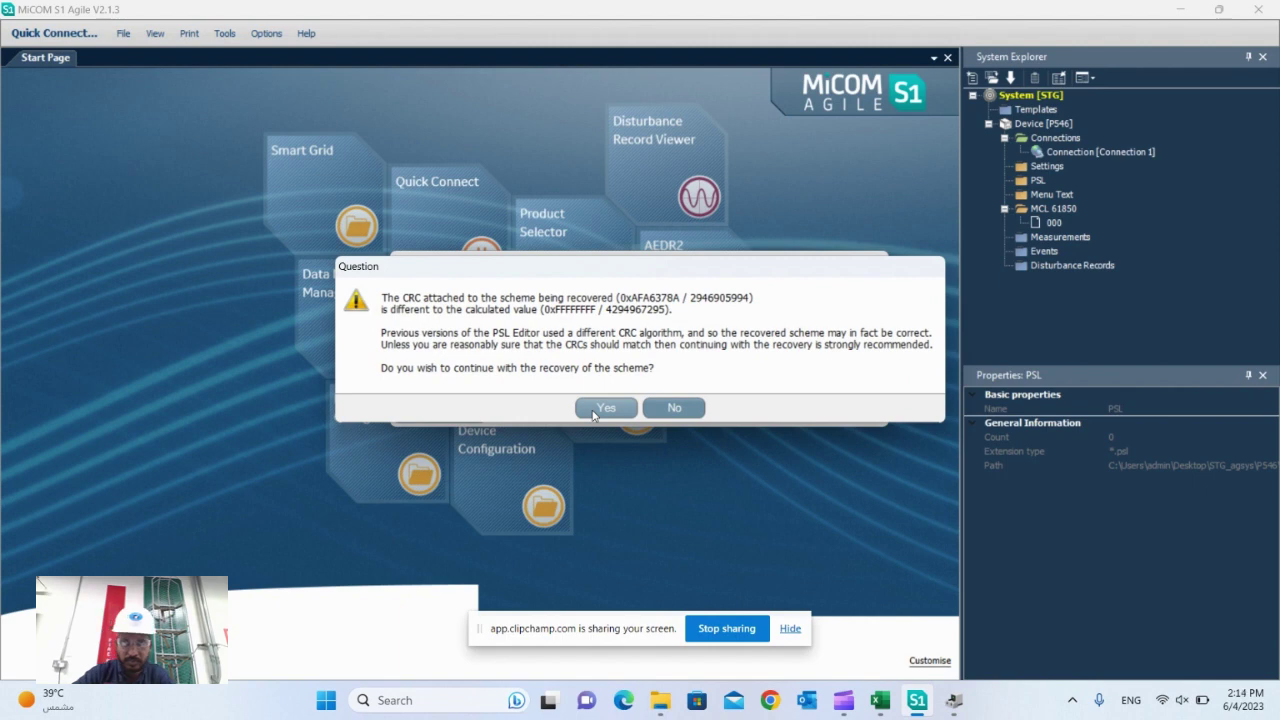
pyautogui.click(596, 411)
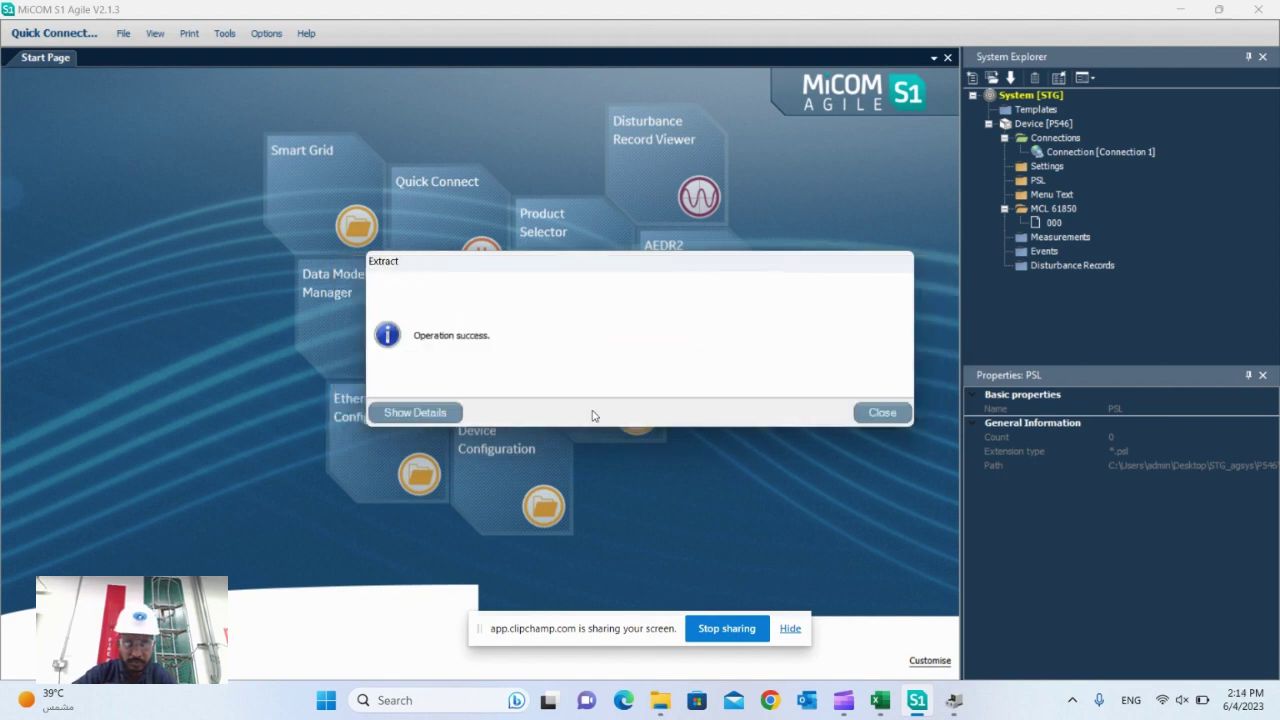
pyautogui.click(863, 410)
# - Open 000.psl full-screen and bring PSA signals mapping trips to Virtual Outputs 4–6 into view
pyautogui.doubleClick(1056, 197)
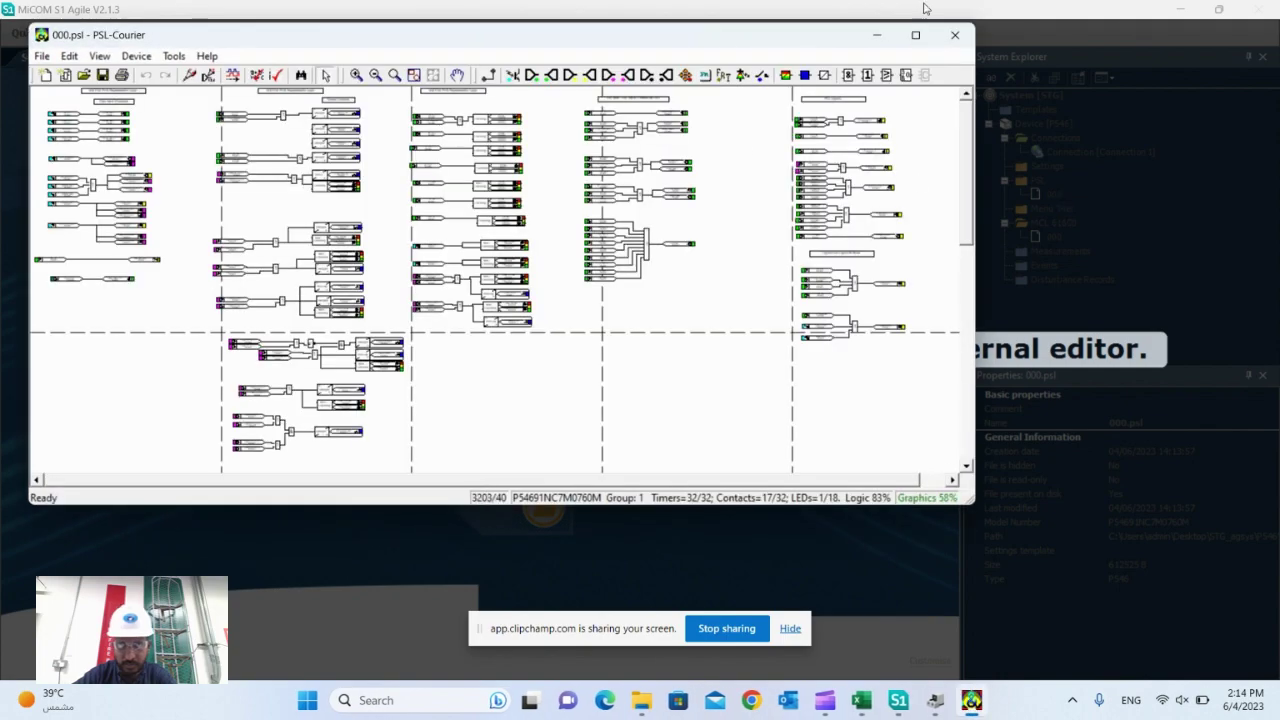
pyautogui.click(915, 35)
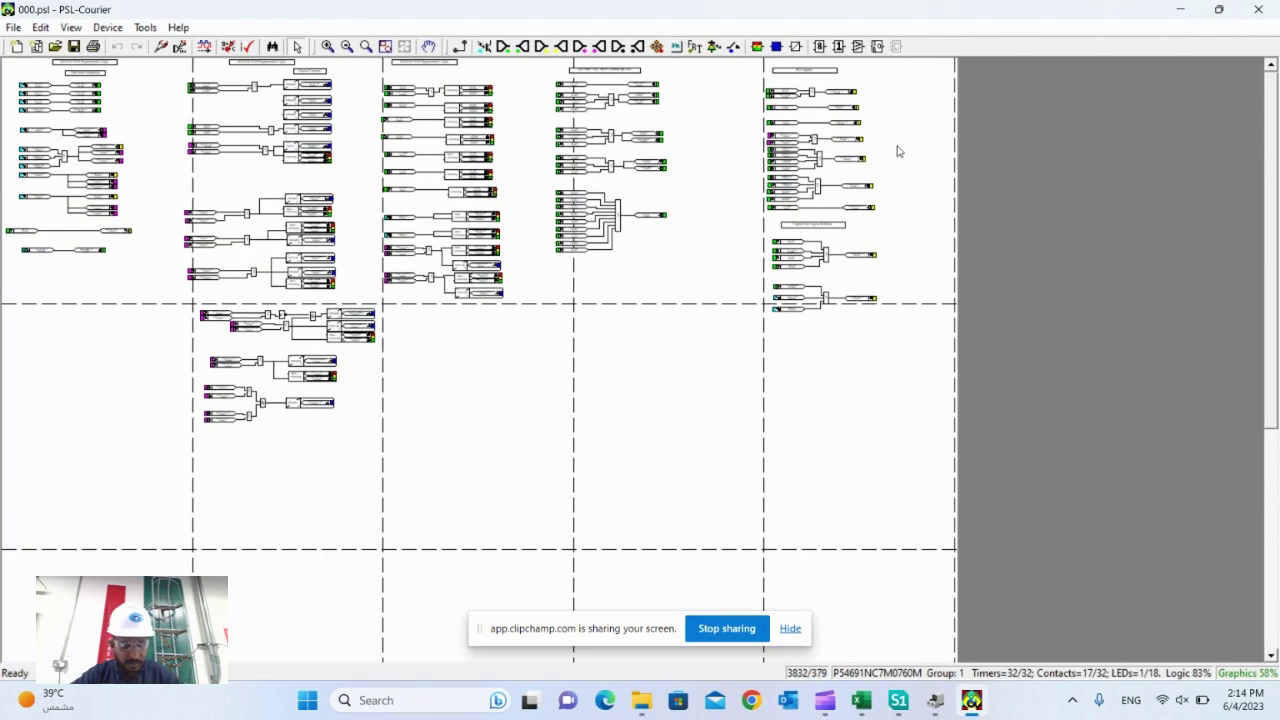
pyautogui.scroll(3, 820, 142)
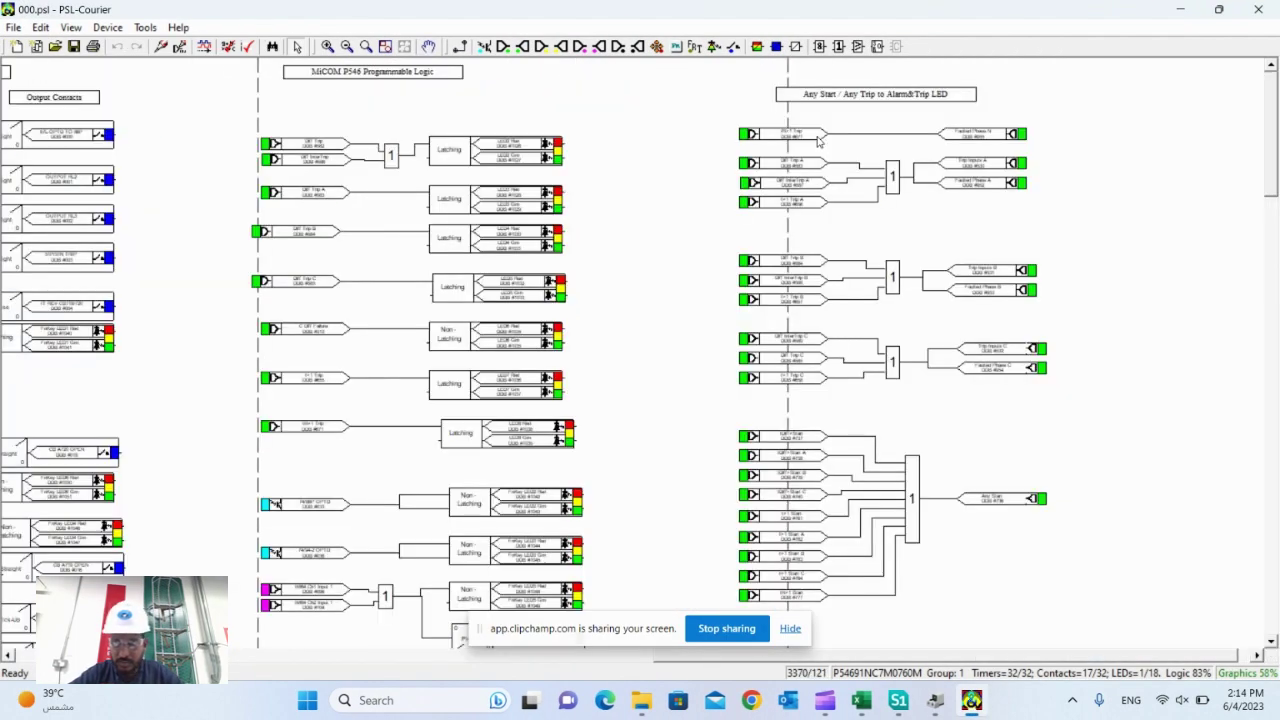
pyautogui.scroll(1, 818, 142)
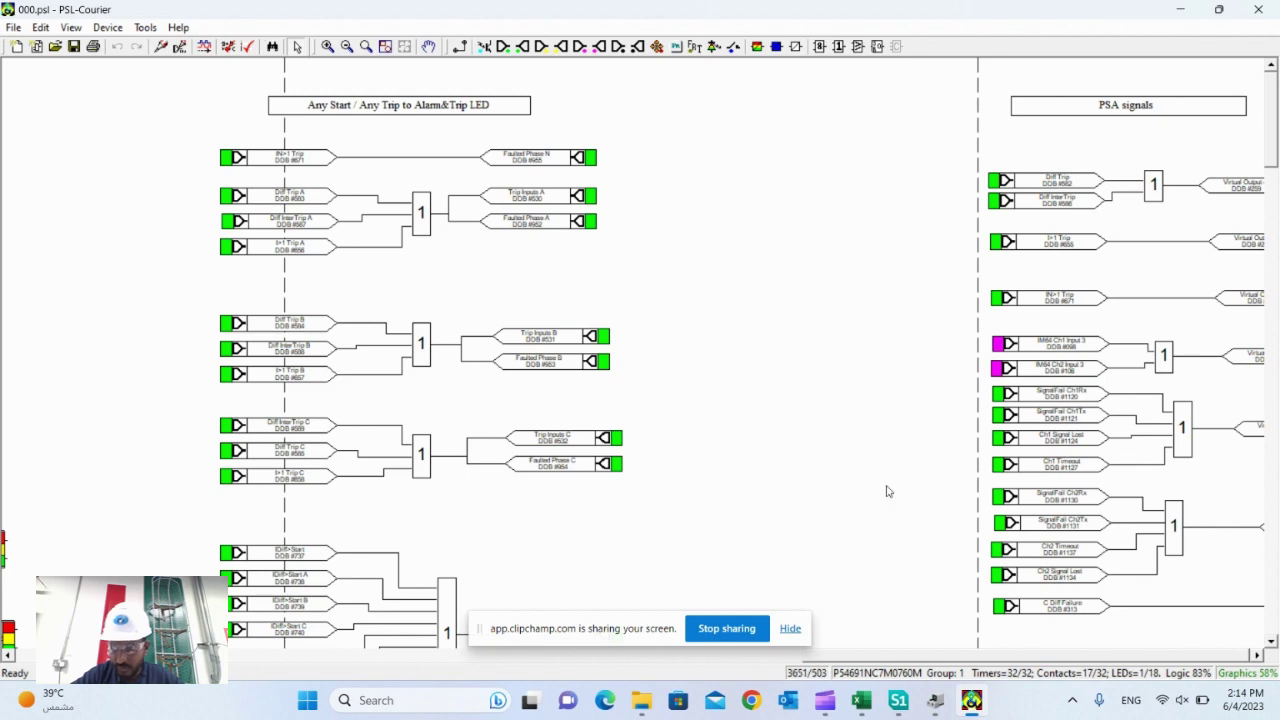
pyautogui.scroll(-2, 886, 491)
pyautogui.scroll(3, 886, 491)
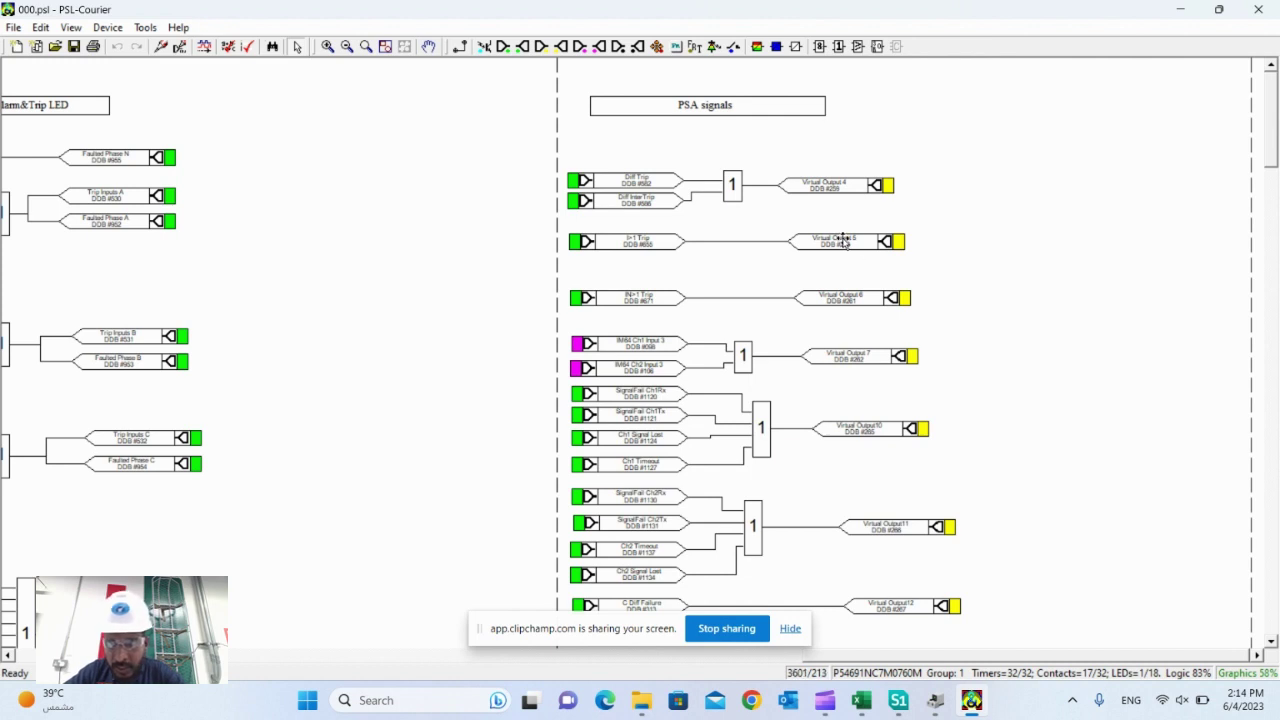
pyautogui.scroll(2, 843, 240)
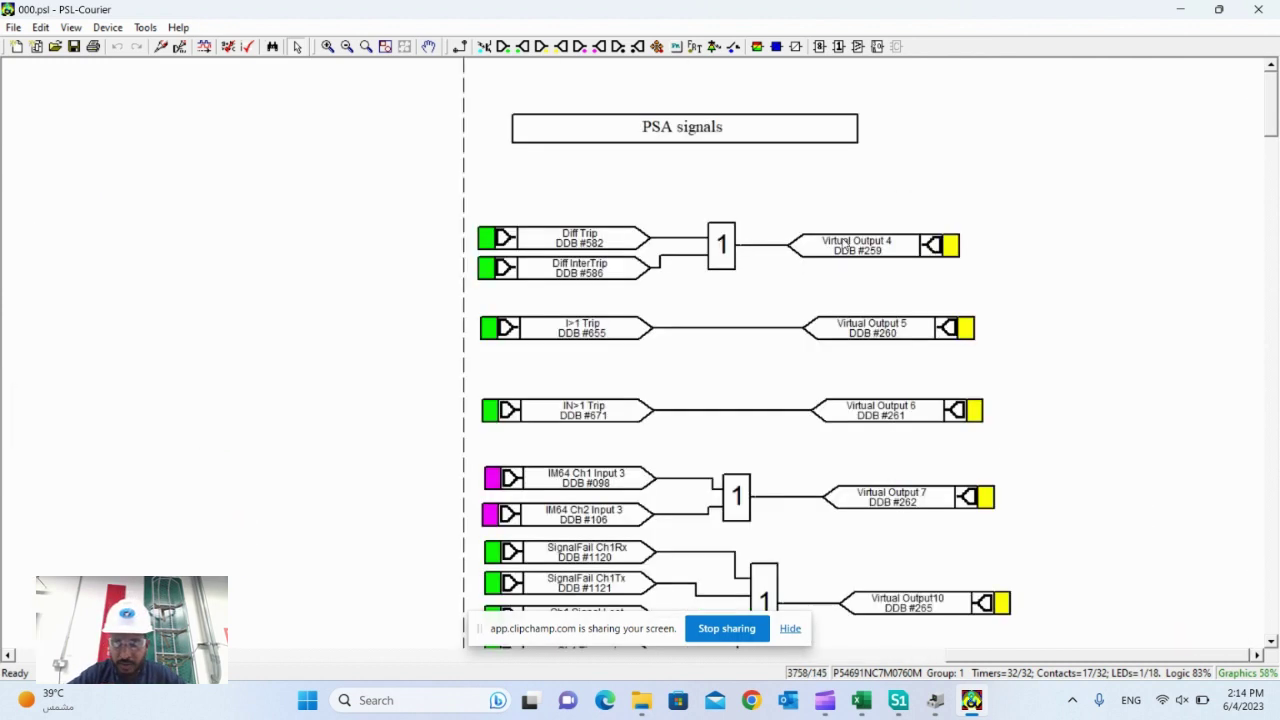
pyautogui.click(856, 710)
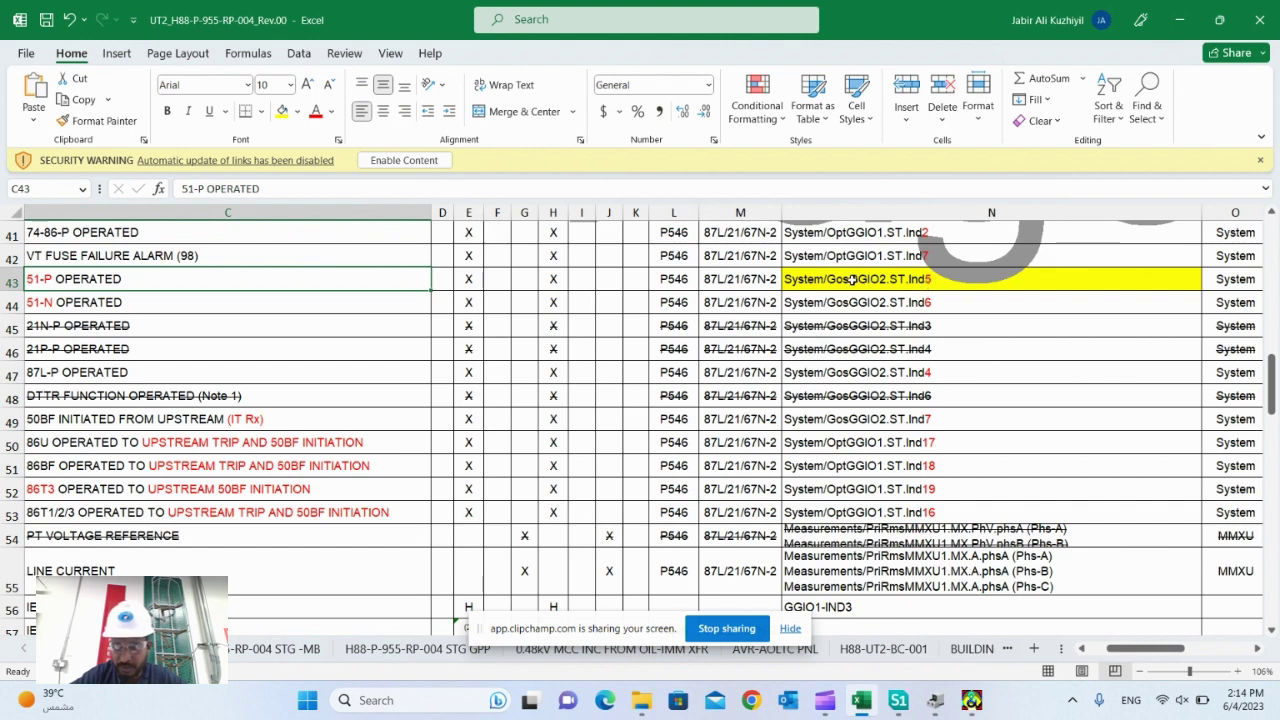
pyautogui.click(933, 281)
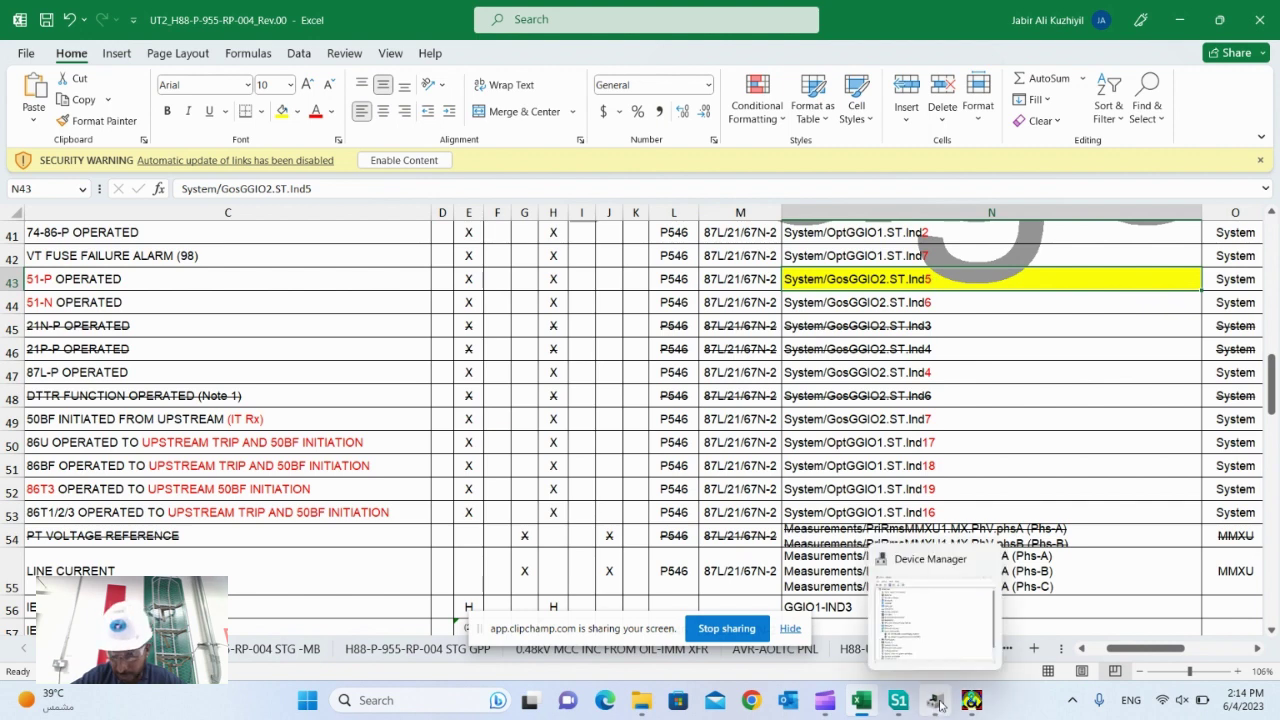
pyautogui.click(971, 700)
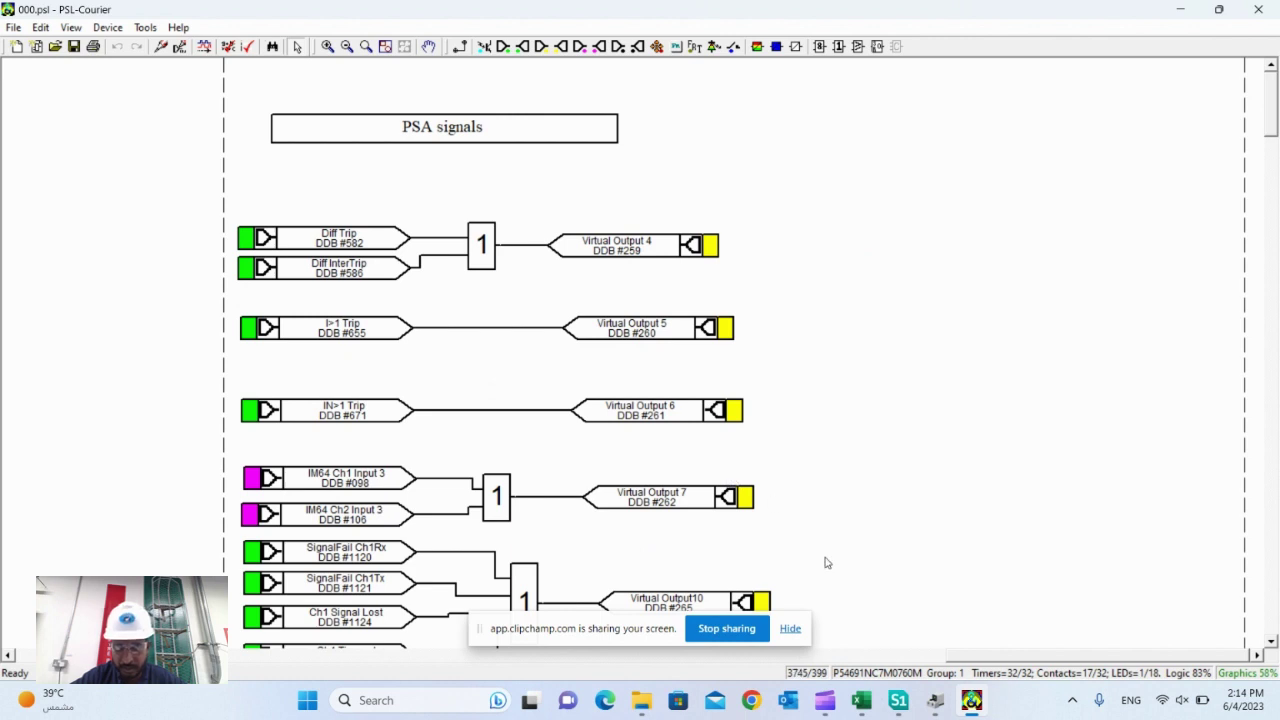
# - Scroll to the Virtual Output10 channel-fail logic, then switch to the Excel signal list
pyautogui.scroll(-5, 826, 563)
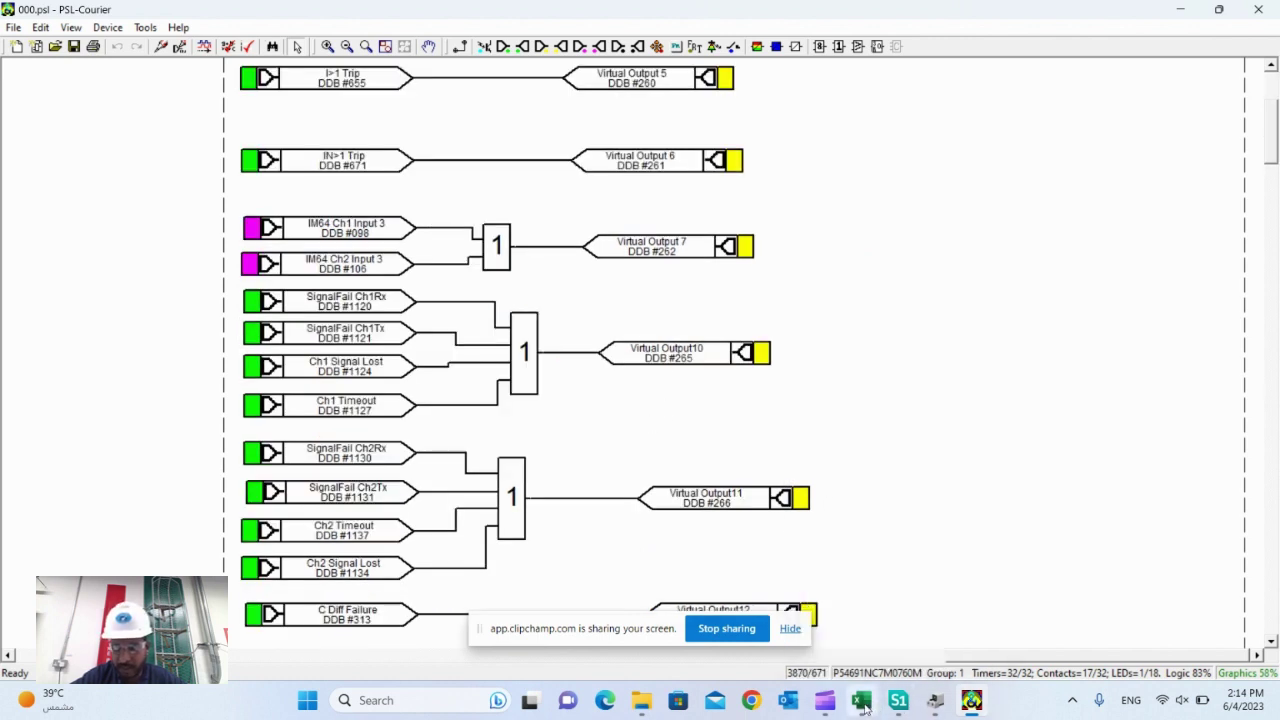
pyautogui.moveTo(861, 700)
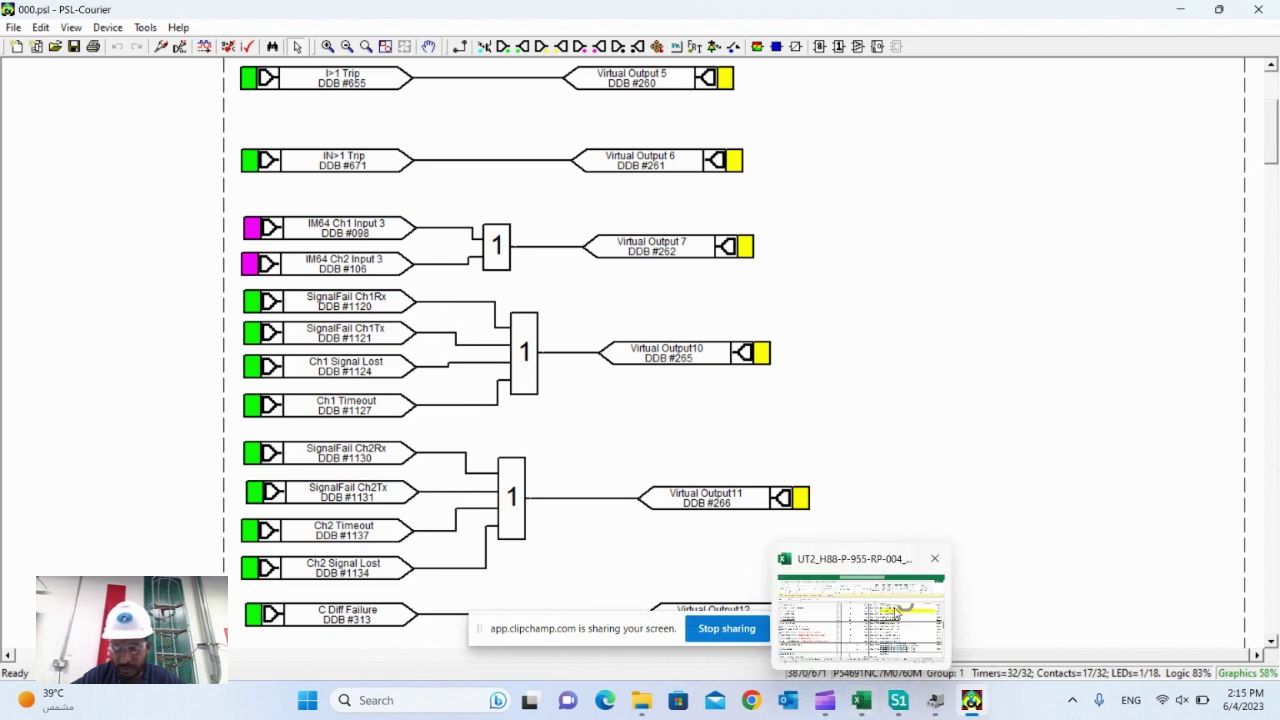
pyautogui.click(874, 652)
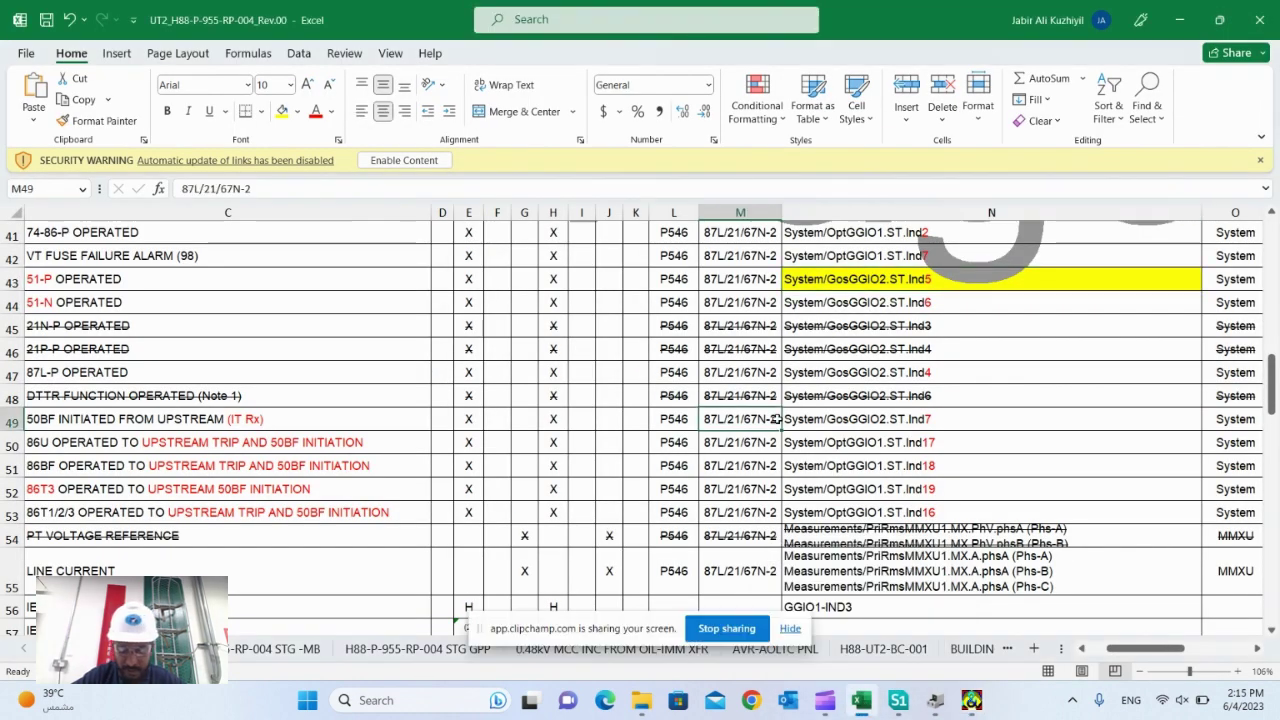
# - Step through the signal rows from 21P-P OPERATED and 87T OPERATED into the 7UT85 signals
pyautogui.press('Down')
pyautogui.press('Down')
pyautogui.press('Down')
pyautogui.press('Down')
pyautogui.press('Down')
pyautogui.press('Down')
pyautogui.press('Down')
pyautogui.press('Down')
pyautogui.press('Down')
pyautogui.press('Down')
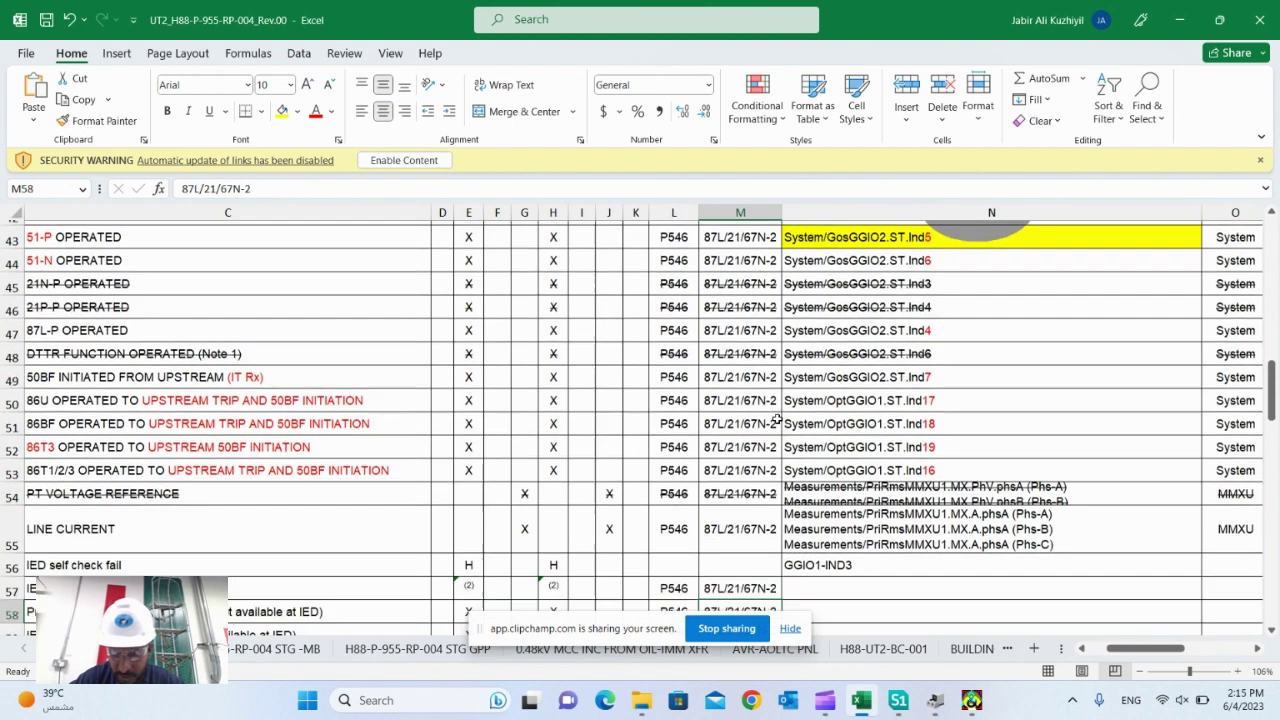
pyautogui.scroll(-1, 776, 419)
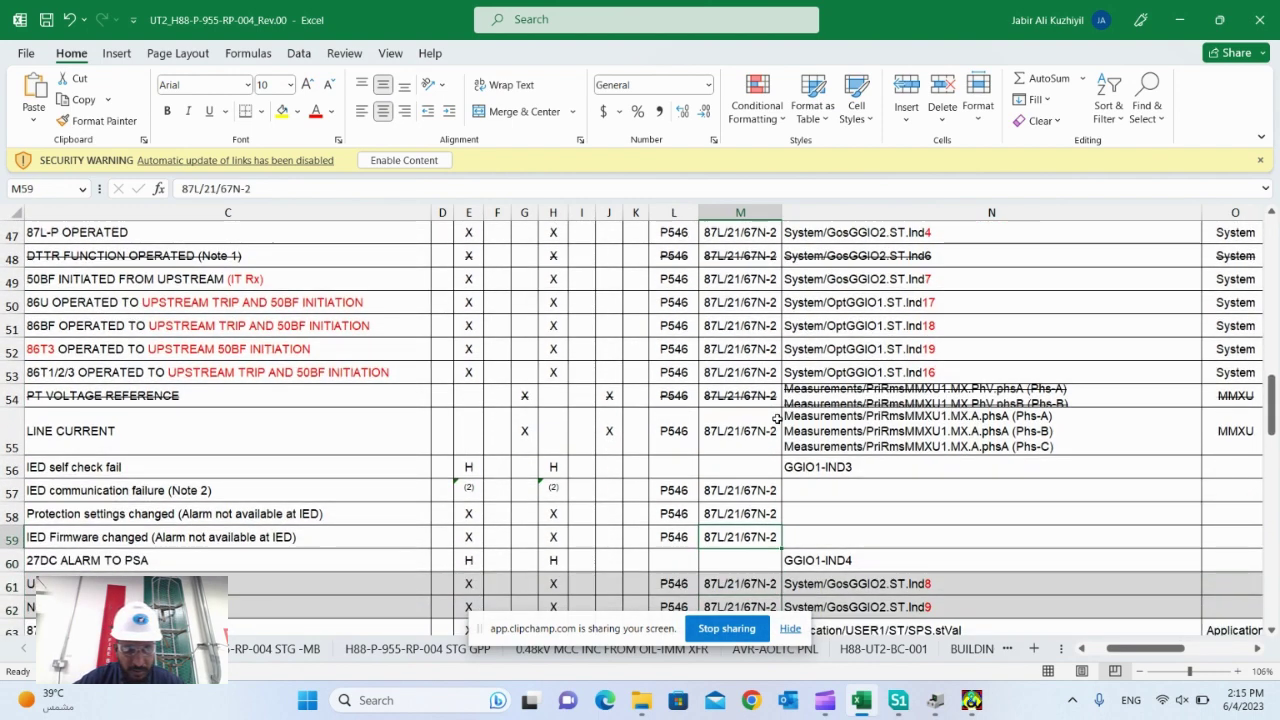
pyautogui.press('Up')
pyautogui.press('Up')
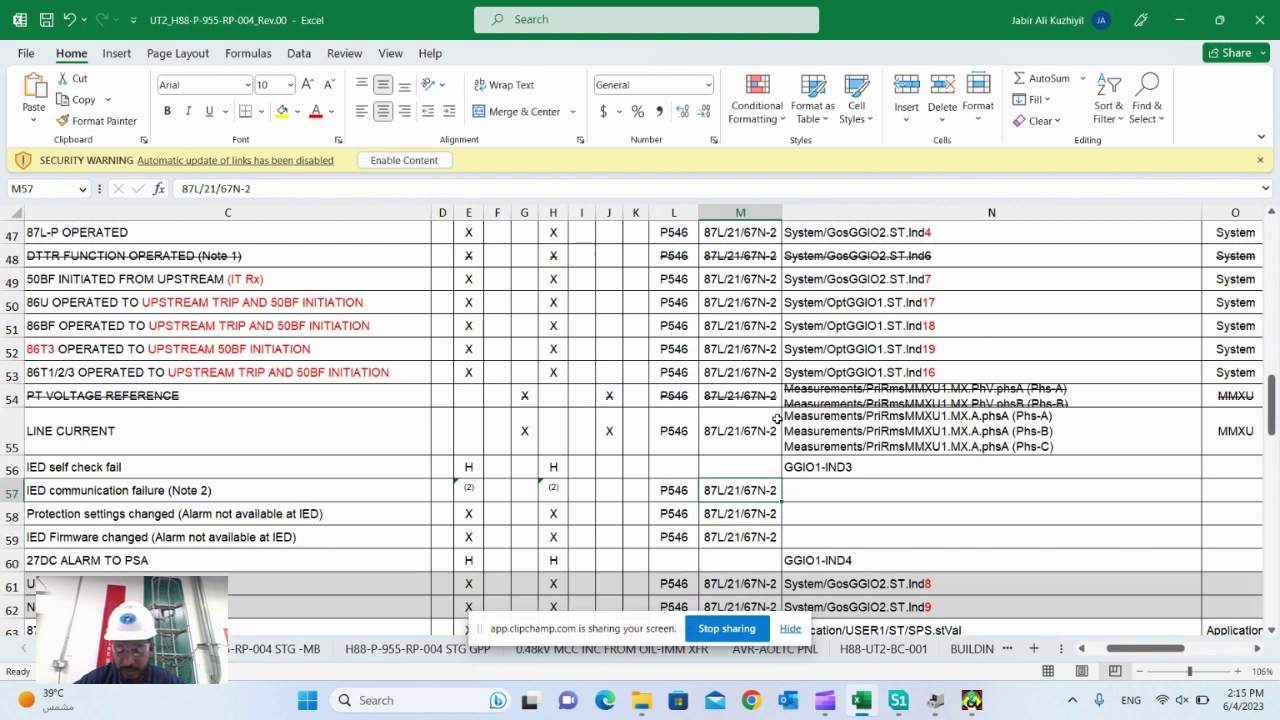
pyautogui.press('Up')
pyautogui.press('Up')
pyautogui.press('Up')
pyautogui.press('Up')
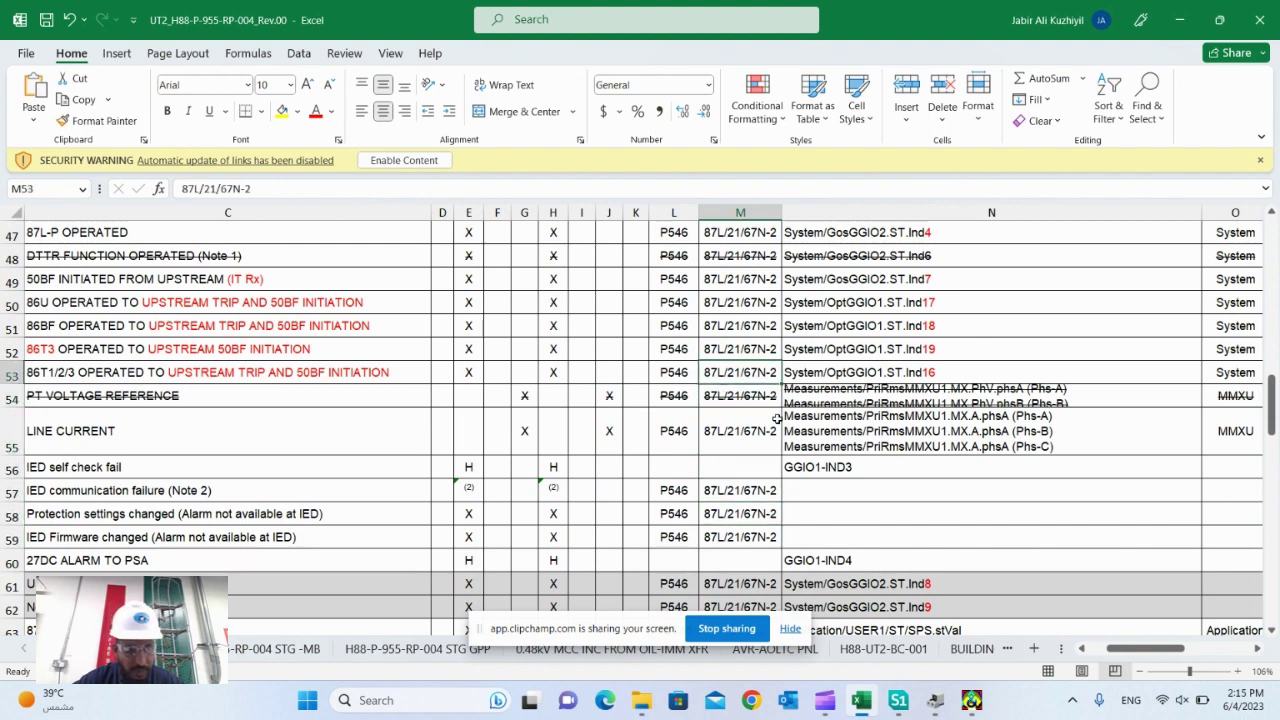
pyautogui.press('Up')
pyautogui.press('Up')
pyautogui.press('Up')
pyautogui.press('Up')
pyautogui.press('Up')
pyautogui.press('Up')
pyautogui.press('Up')
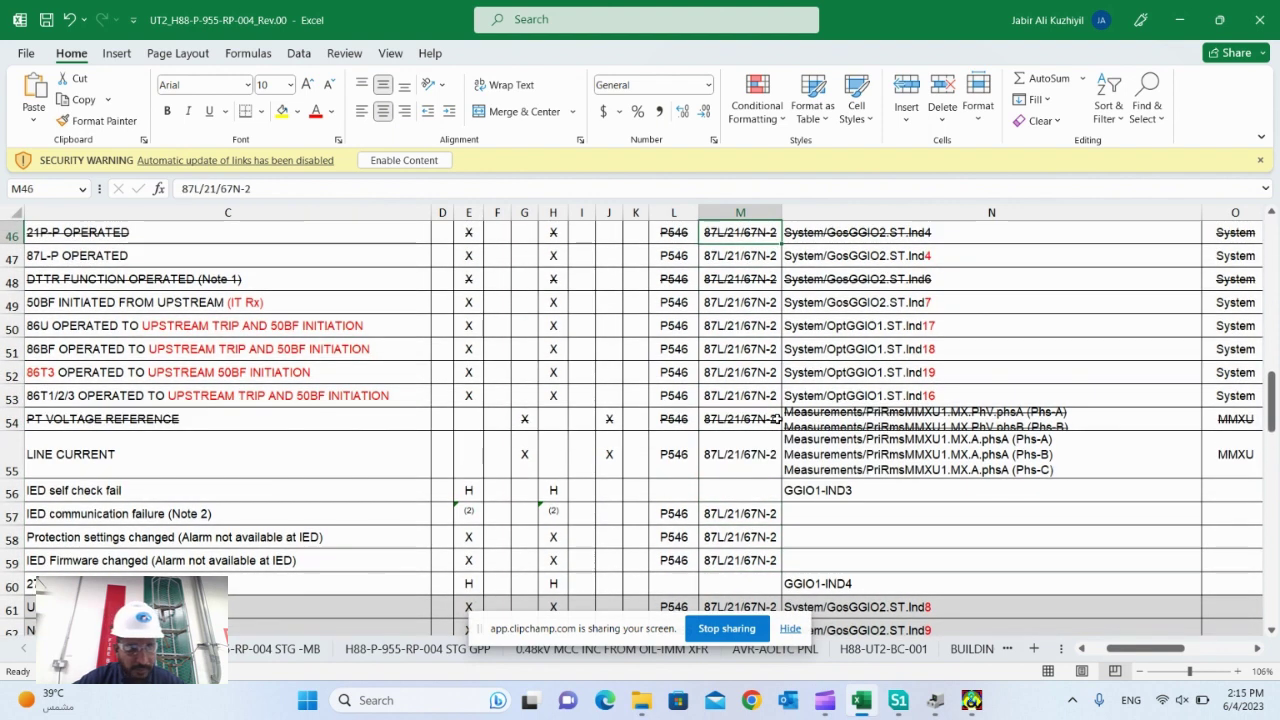
pyautogui.press('Down')
pyautogui.press('Down')
pyautogui.press('Down')
pyautogui.press('Down')
pyautogui.press('Down')
pyautogui.press('Down')
pyautogui.press('Down')
pyautogui.press('Down')
pyautogui.press('Down')
pyautogui.press('Down')
pyautogui.press('Down')
pyautogui.press('Down')
pyautogui.press('Down')
pyautogui.press('Down')
pyautogui.press('Down')
pyautogui.press('Down')
pyautogui.press('Down')
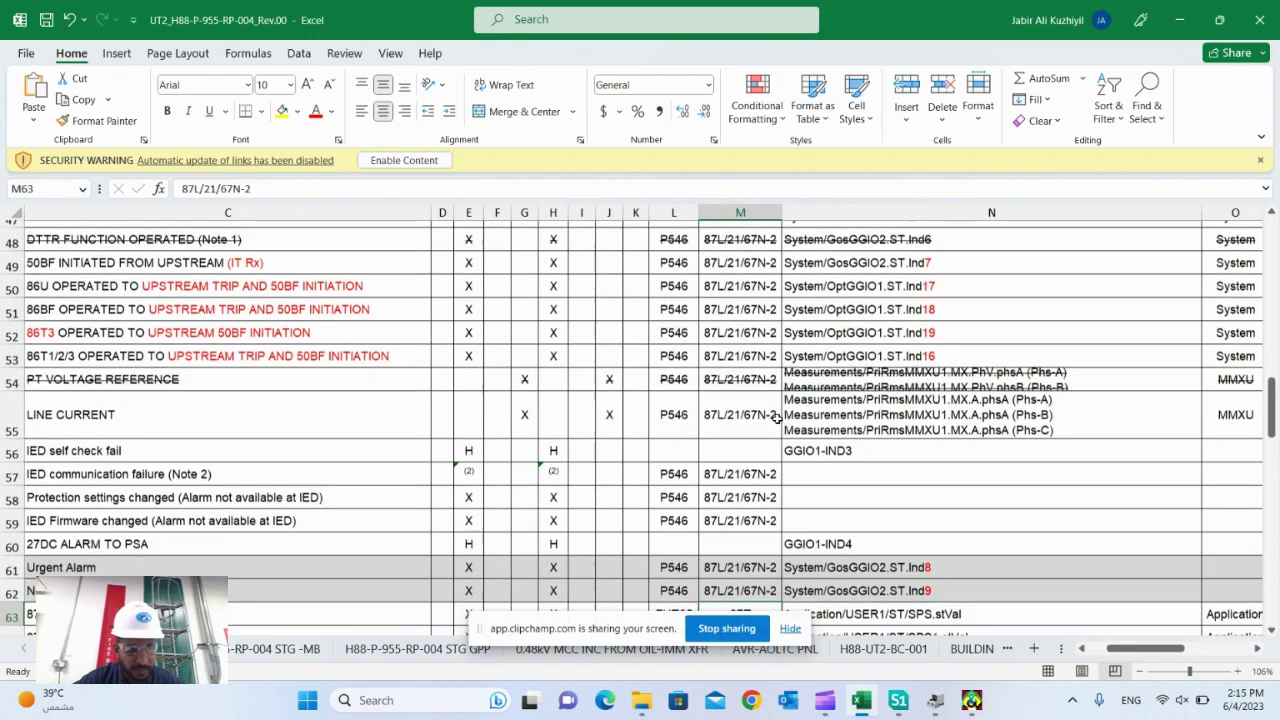
pyautogui.press('Down')
pyautogui.press('Down')
pyautogui.press('Down')
pyautogui.press('Down')
pyautogui.press('Down')
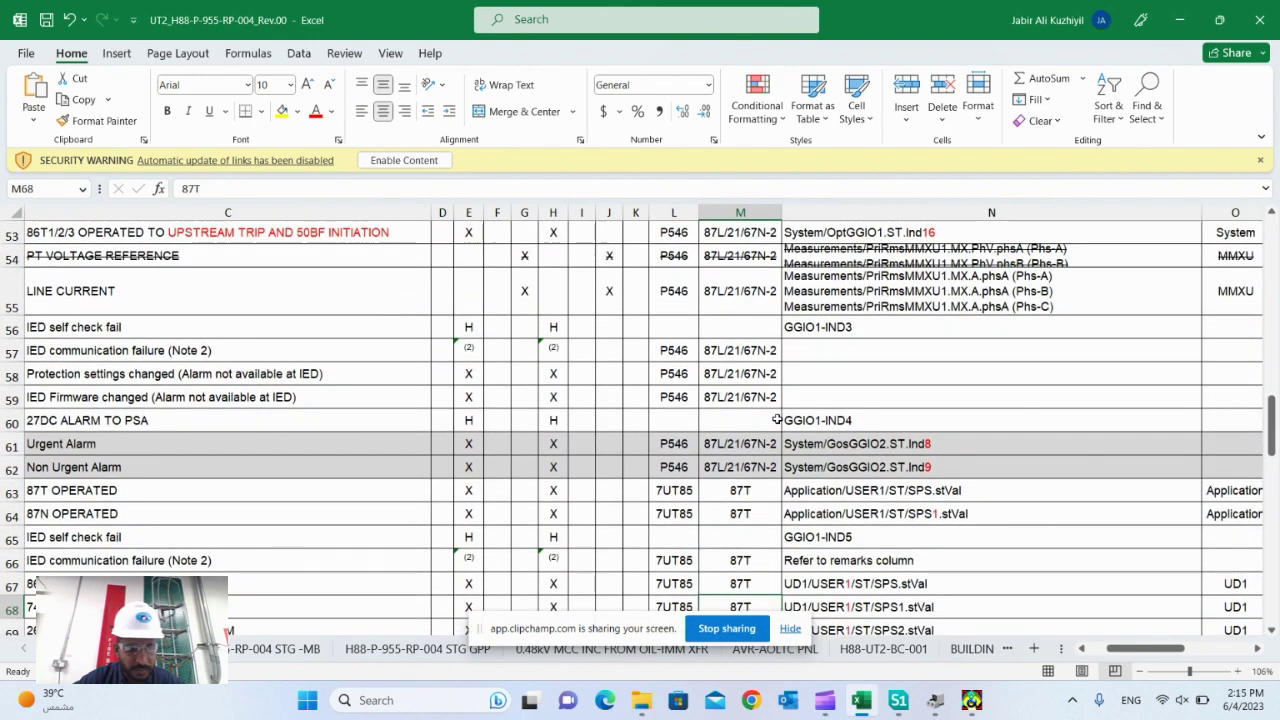
# - Review the alarm rows up to Protection settings changed, then return to PSL-Courier
pyautogui.press('Up')
pyautogui.press('Up')
pyautogui.press('Up')
pyautogui.press('Up')
pyautogui.press('Up')
pyautogui.press('Up')
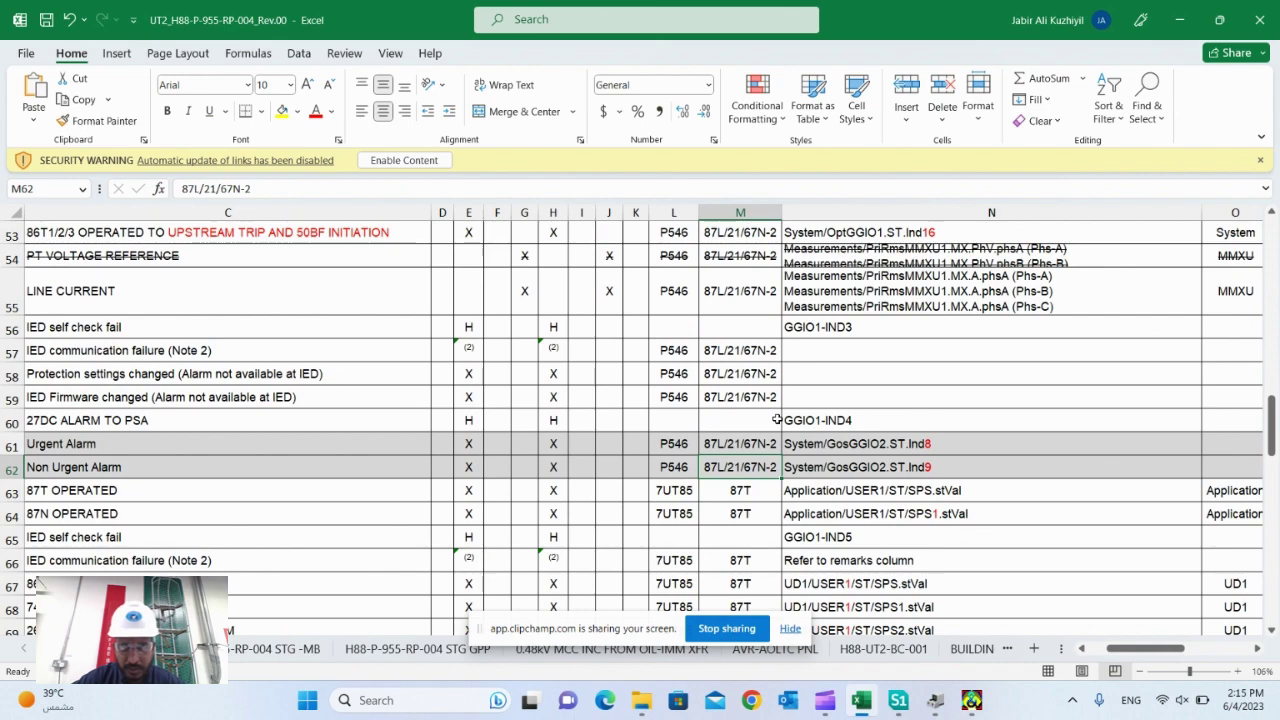
pyautogui.press('Up')
pyautogui.press('Up')
pyautogui.press('Up')
pyautogui.press('Up')
pyautogui.press('Up')
pyautogui.press('Up')
pyautogui.press('Up')
pyautogui.press('Up')
pyautogui.press('Up')
pyautogui.press('Up')
pyautogui.press('Up')
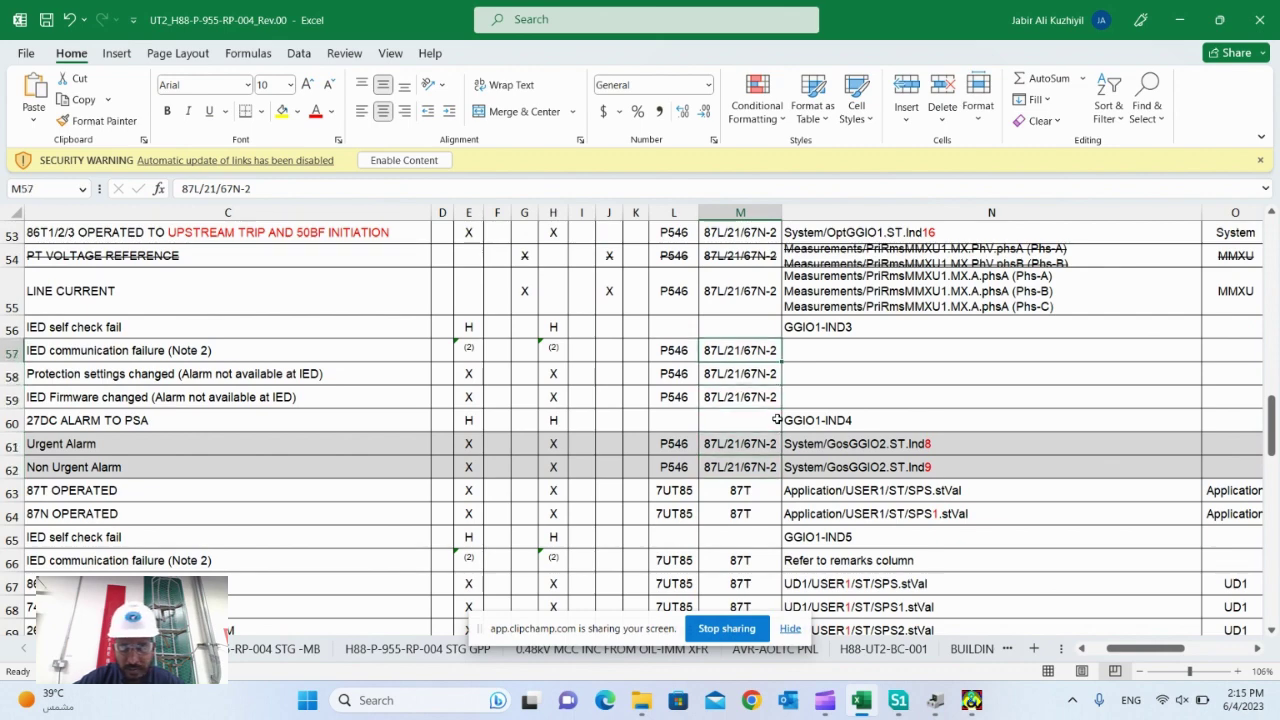
pyautogui.press('Up')
pyautogui.press('Up')
pyautogui.press('Up')
pyautogui.press('Up')
pyautogui.press('Up')
pyautogui.press('Up')
pyautogui.press('Up')
pyautogui.press('Up')
pyautogui.press('Up')
pyautogui.press('Up')
pyautogui.press('Up')
pyautogui.press('Up')
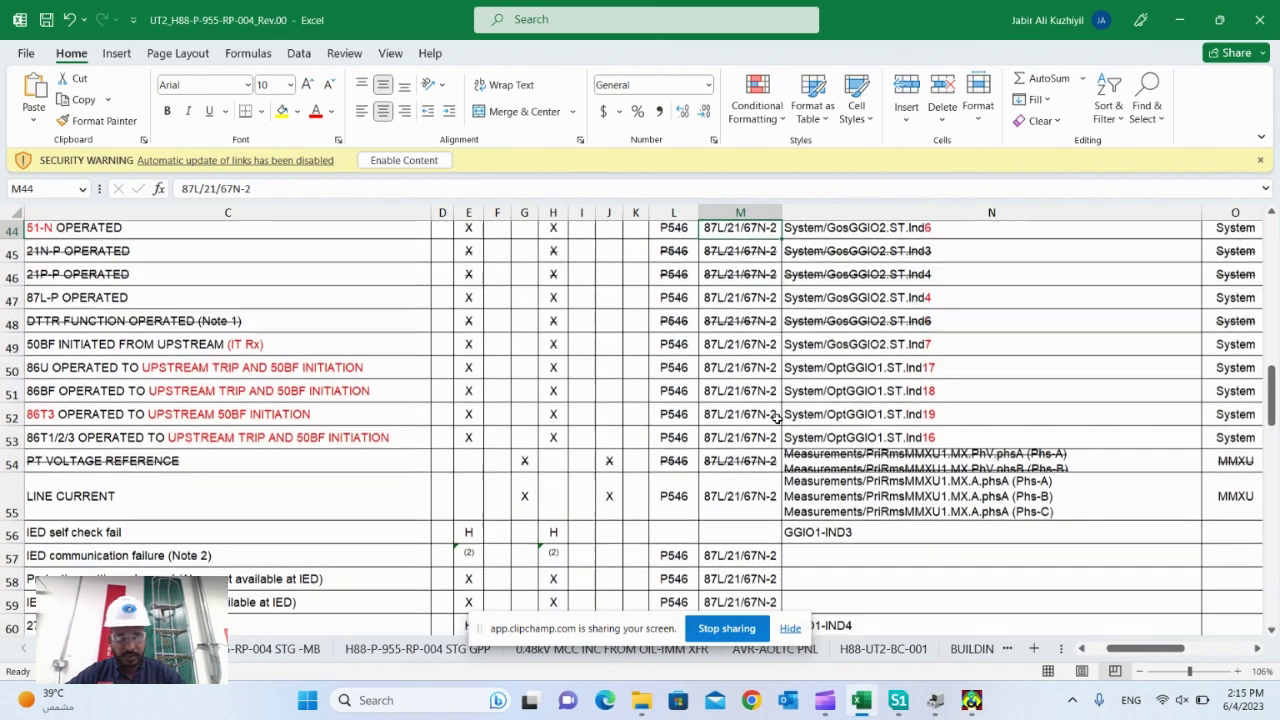
pyautogui.press('Up')
pyautogui.press('Up')
pyautogui.press('Up')
pyautogui.press('Up')
pyautogui.press('Up')
pyautogui.press('Up')
pyautogui.press('Up')
pyautogui.press('Up')
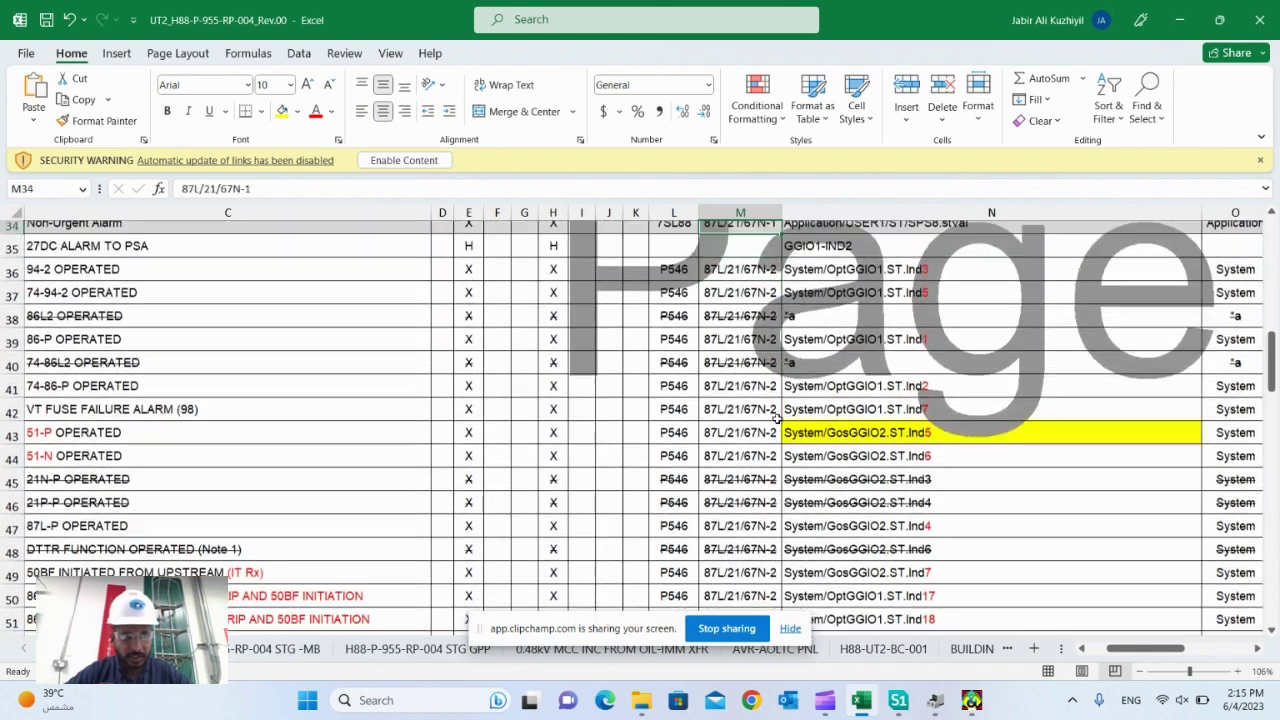
pyautogui.press('Up')
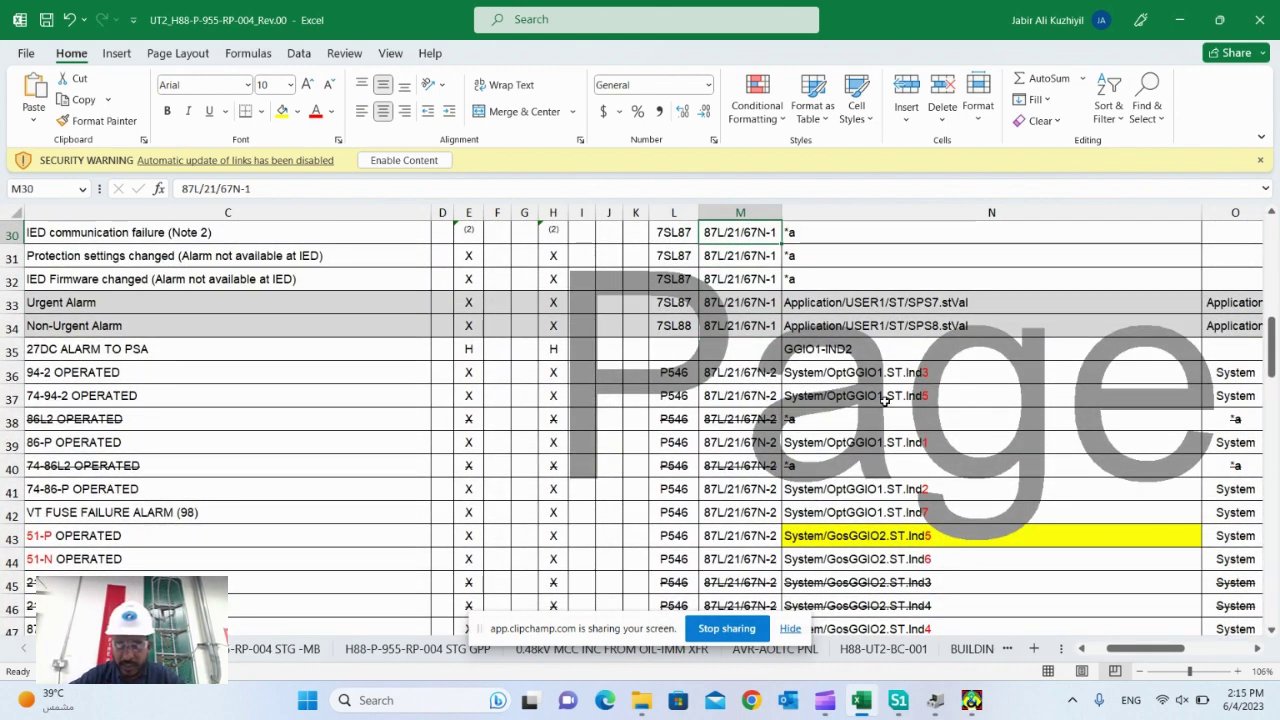
pyautogui.scroll(-3, 946, 547)
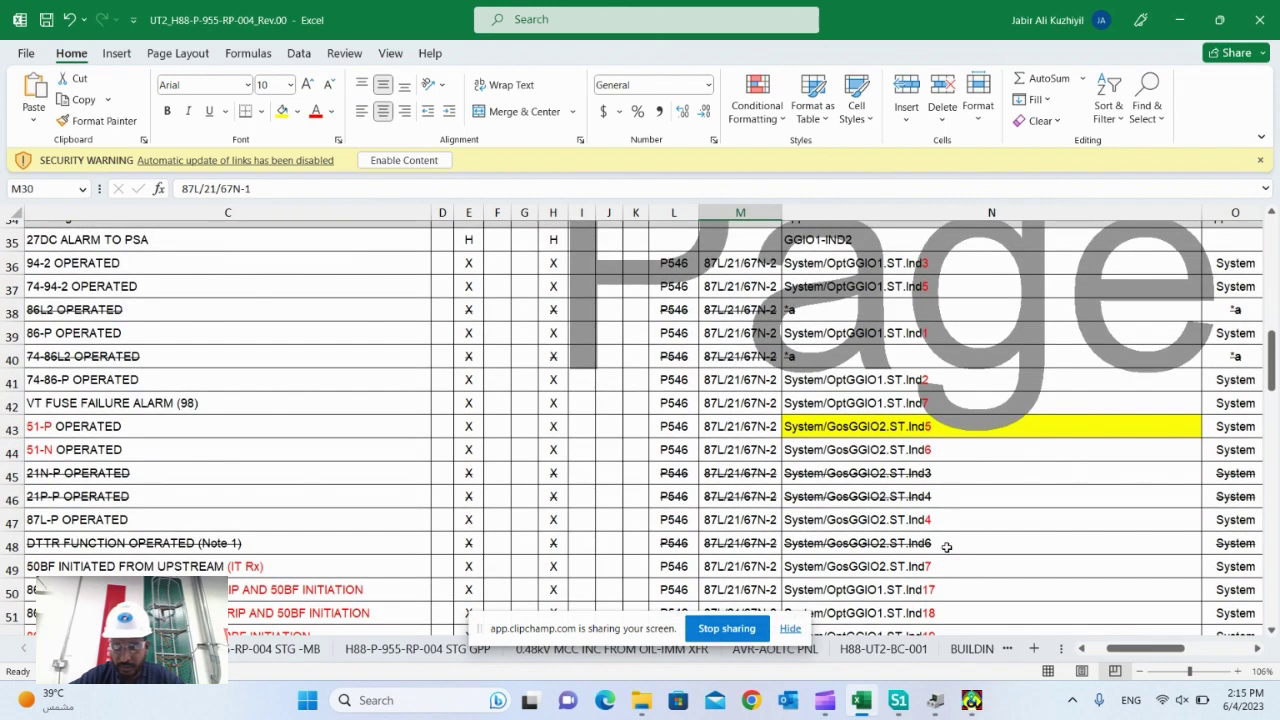
pyautogui.rightClick(973, 701)
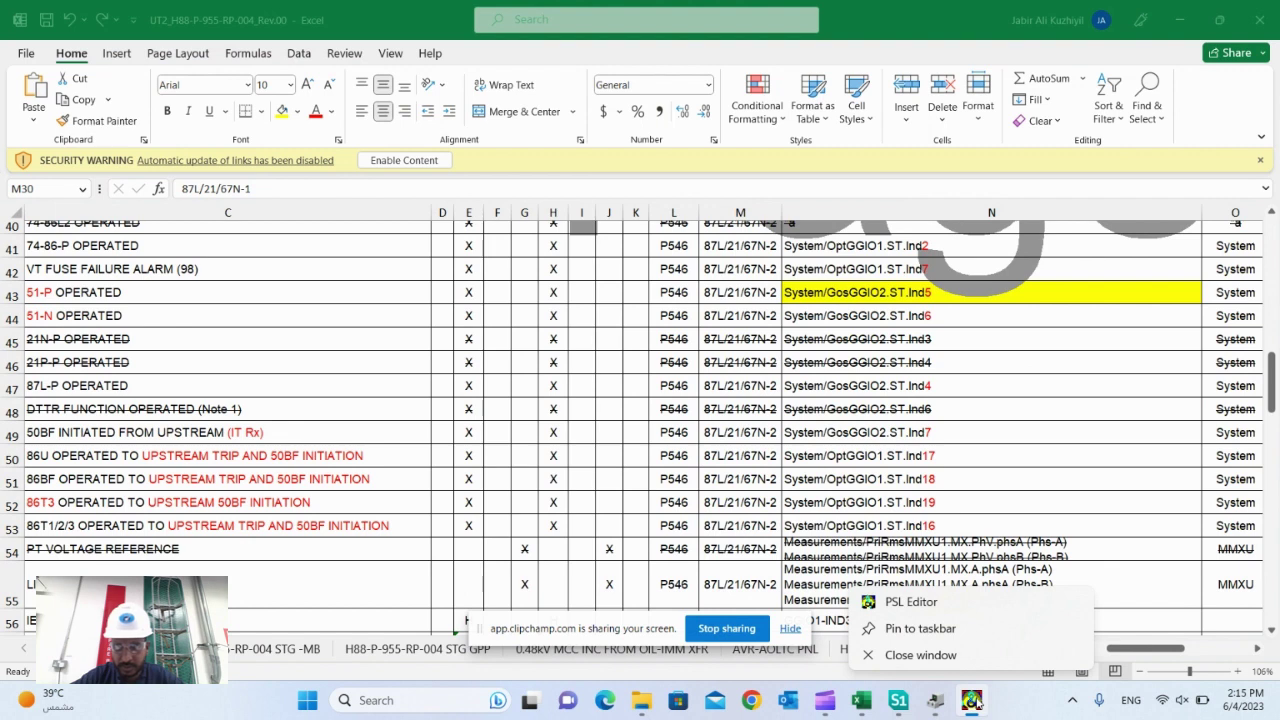
pyautogui.click(972, 700)
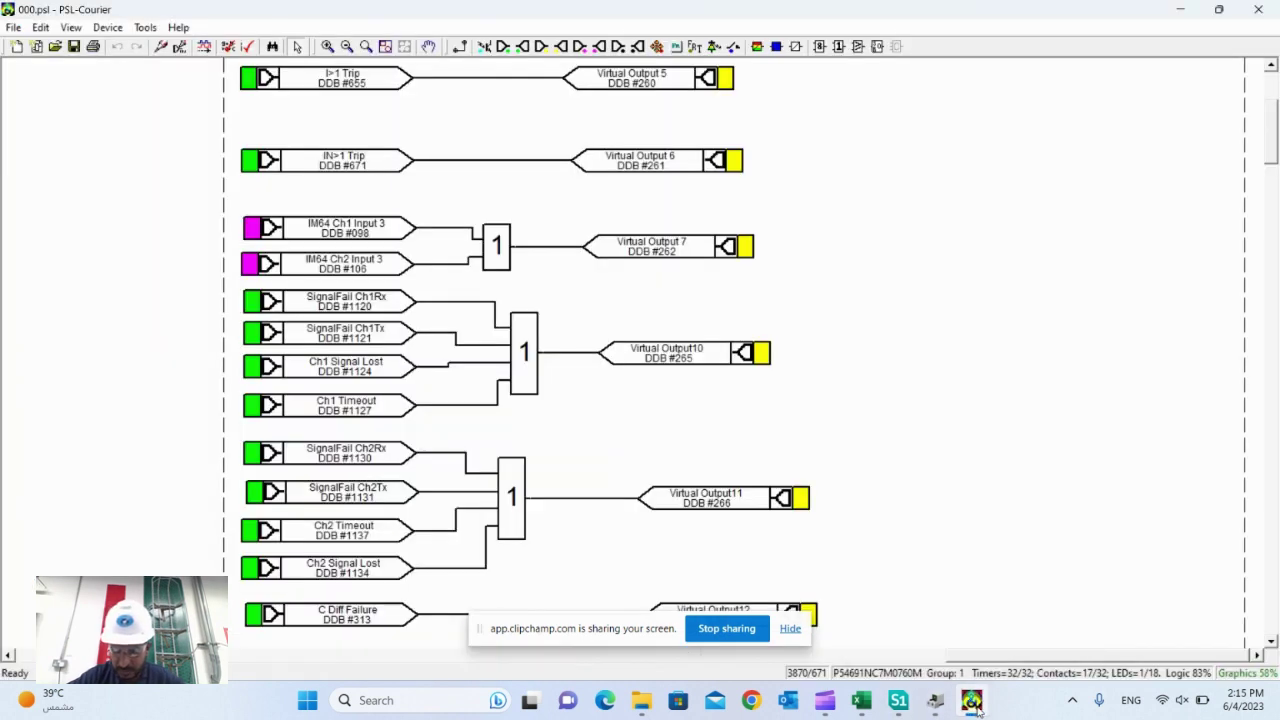
# - Select the SignalFail Ch2Rx input feeding Virtual Output 11, then switch back to Excel
pyautogui.scroll(-5, 720, 440)
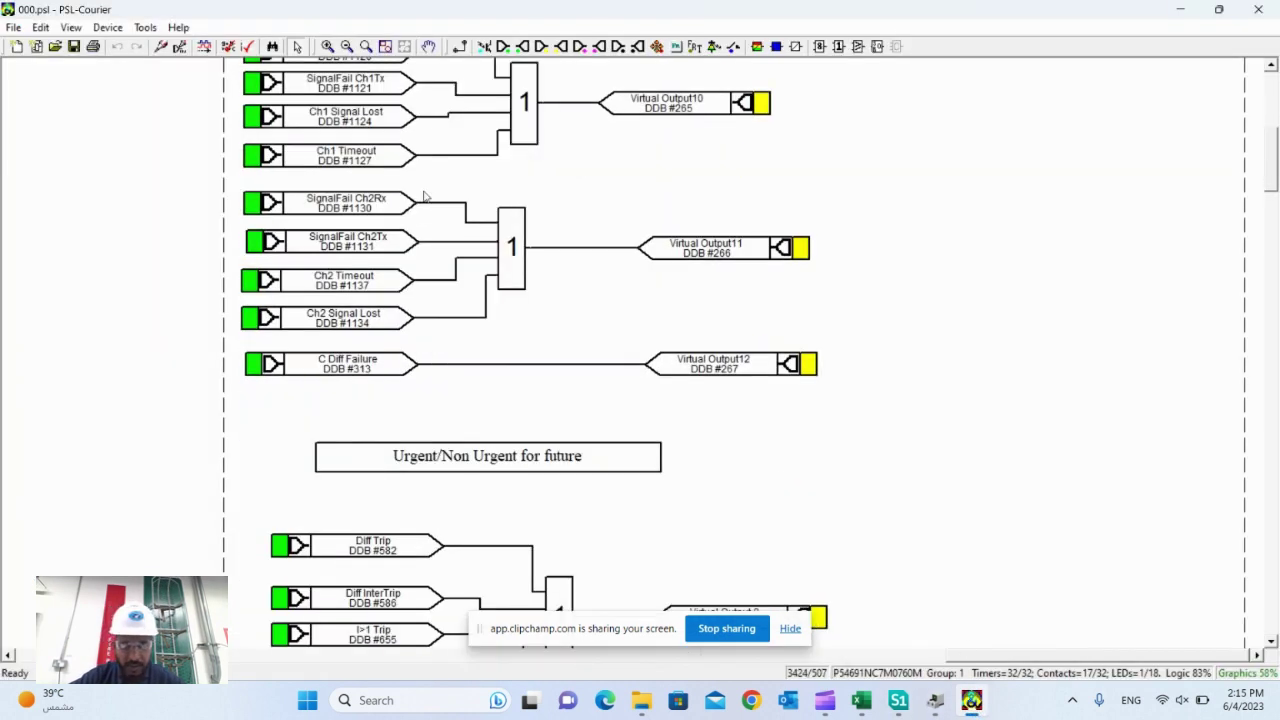
pyautogui.click(362, 203)
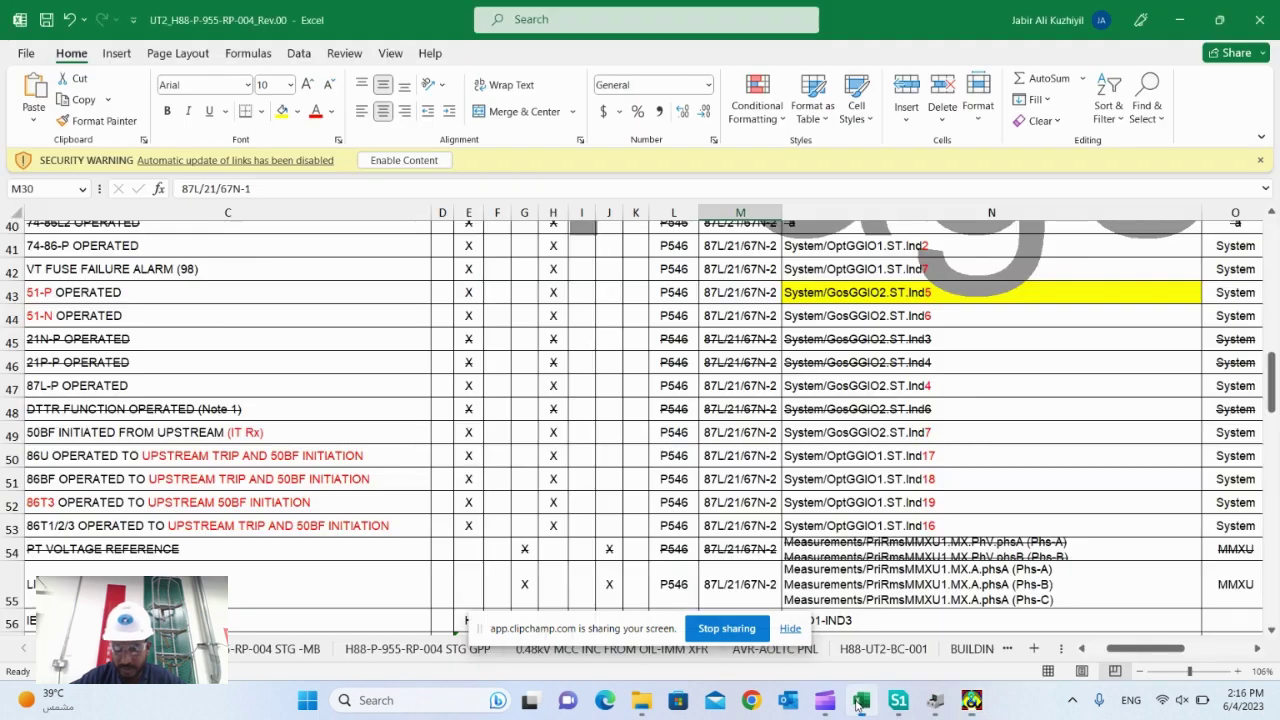
pyautogui.click(861, 700)
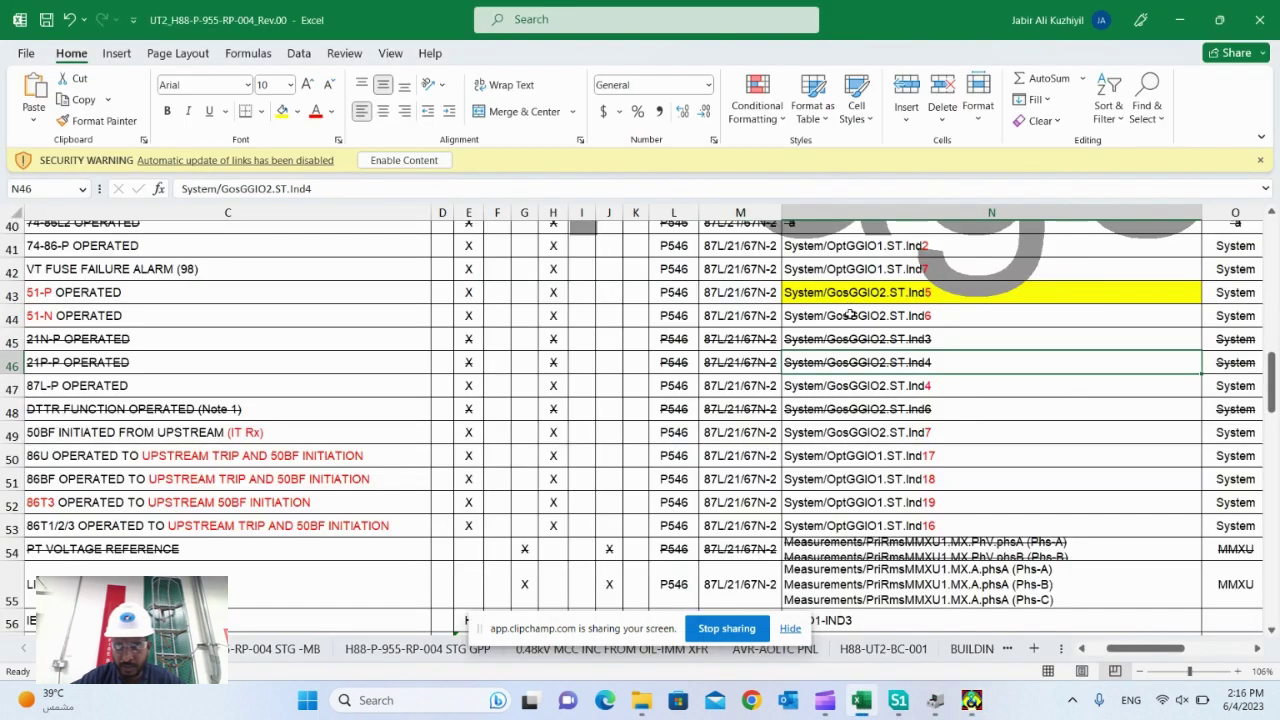
# - Compare the 51-N (GosGGIO2.ST.Ind6) and 87L-P (Ind4) mappings, then return to the PSA diagram
pyautogui.click(850, 315)
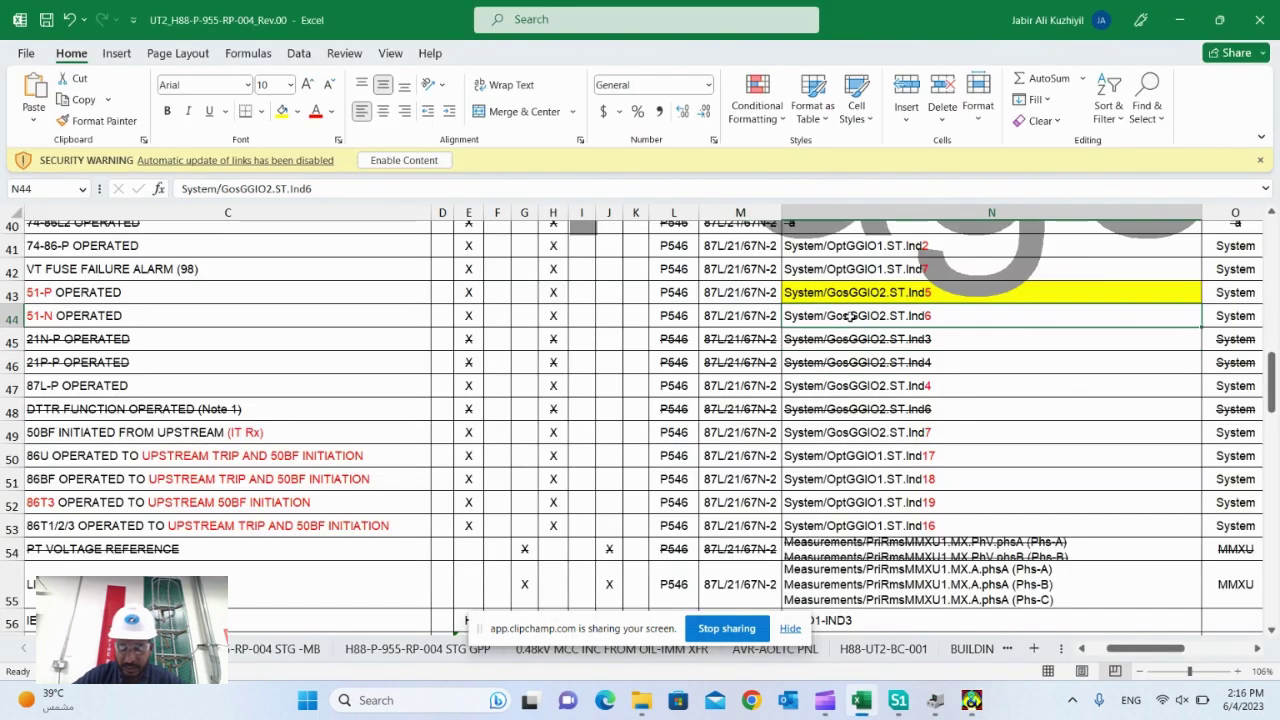
pyautogui.press('Down')
pyautogui.press('Down')
pyautogui.press('Down')
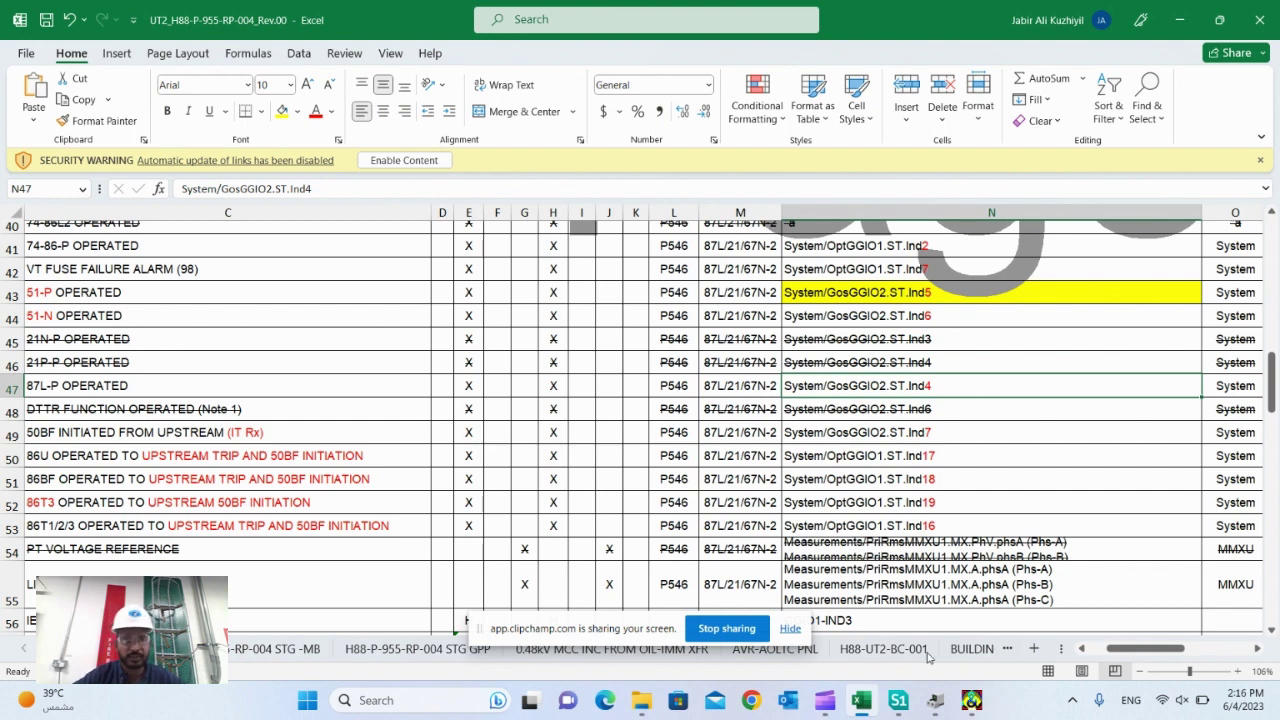
pyautogui.click(692, 628)
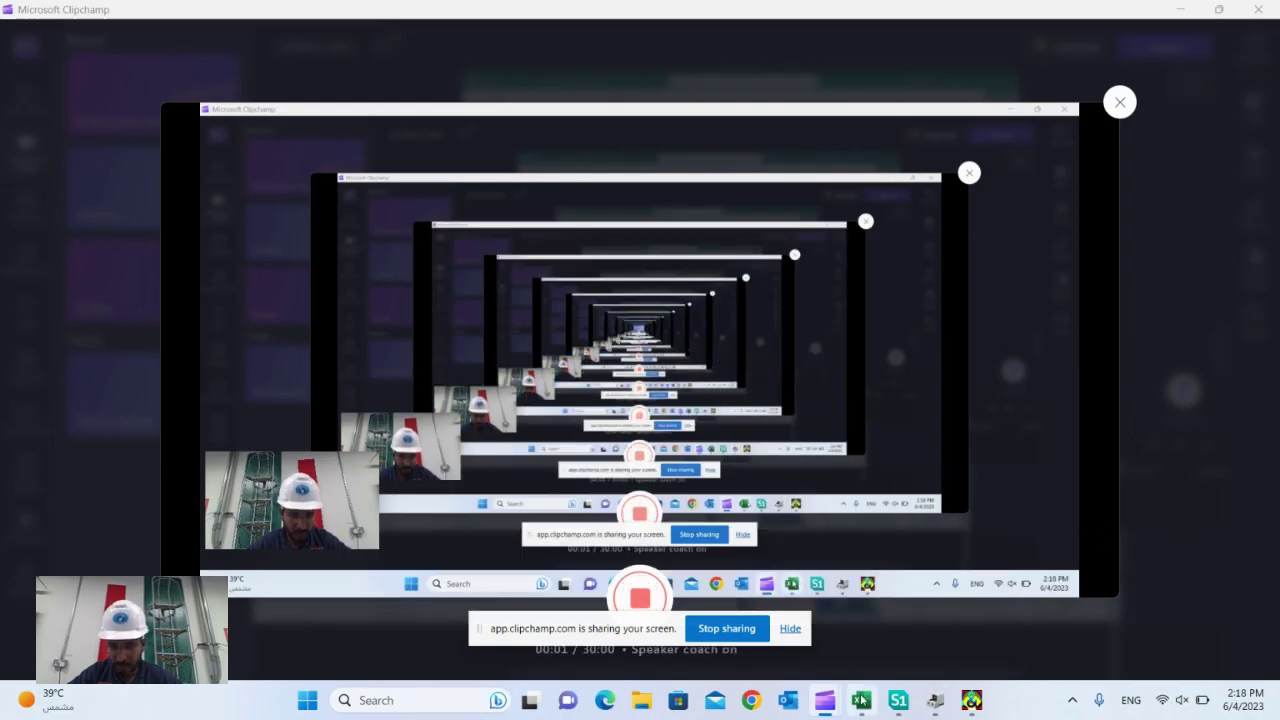
pyautogui.click(860, 700)
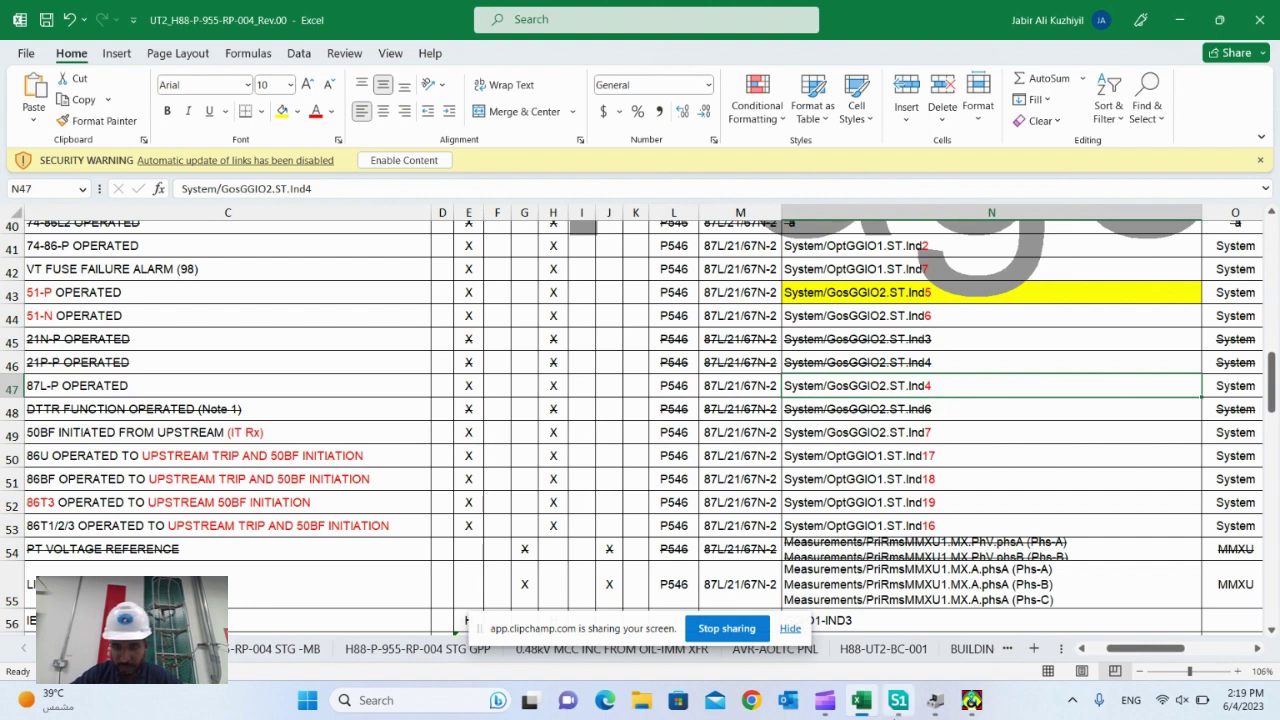
pyautogui.click(971, 700)
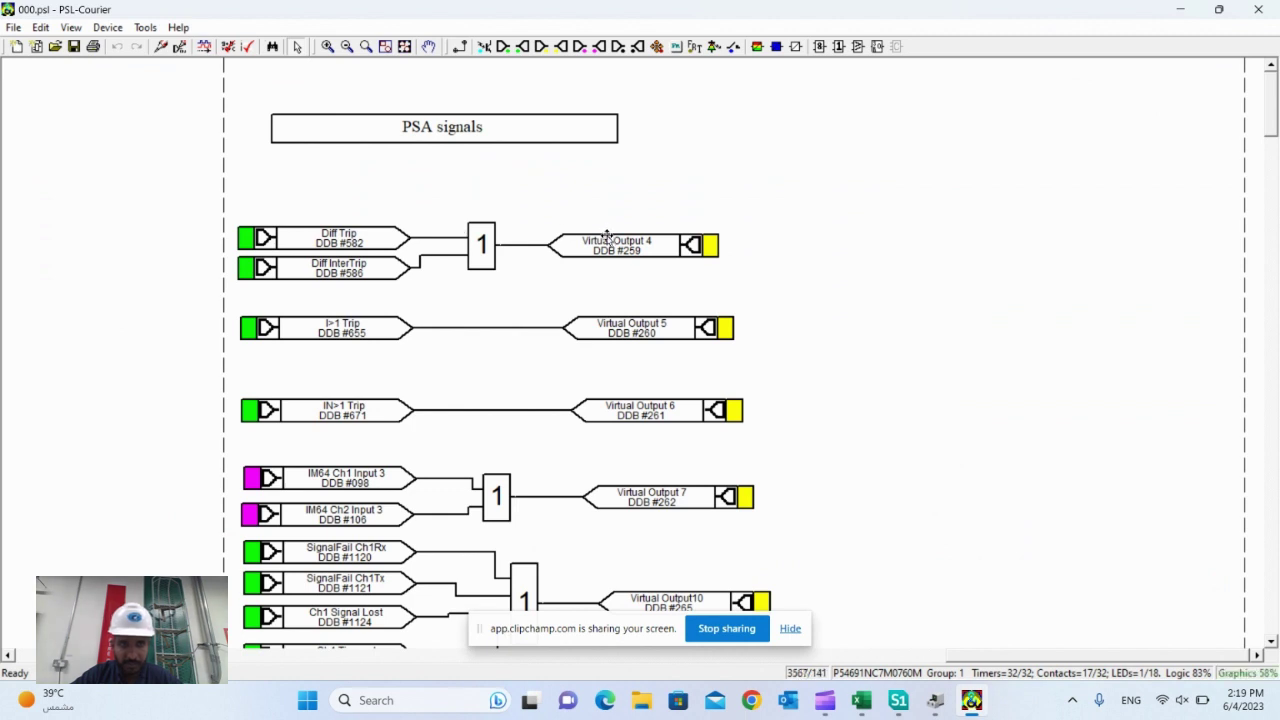
# - Trace the PSA logic from Diff Trip down to Virtual Output 9, fed by IM Channel Fail, 74/94-2 and 74/86P optos
pyautogui.click(315, 237)
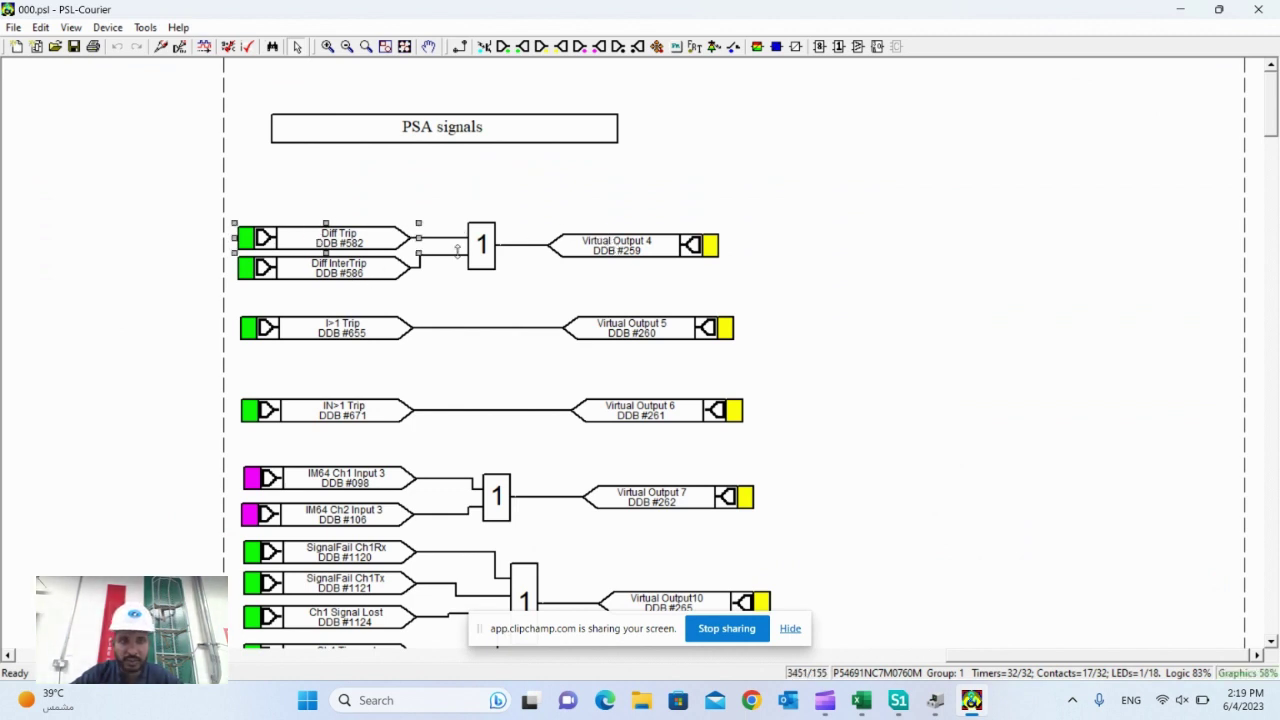
pyautogui.scroll(1, 351, 284)
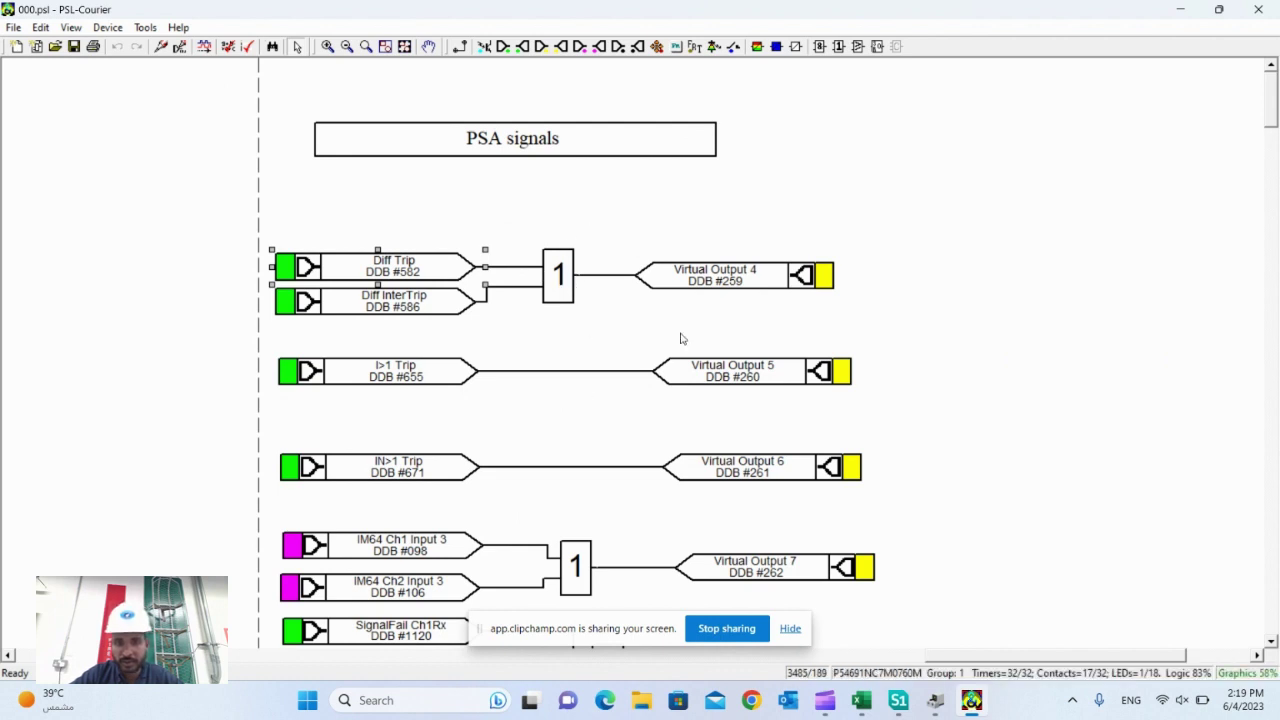
pyautogui.scroll(-6, 681, 339)
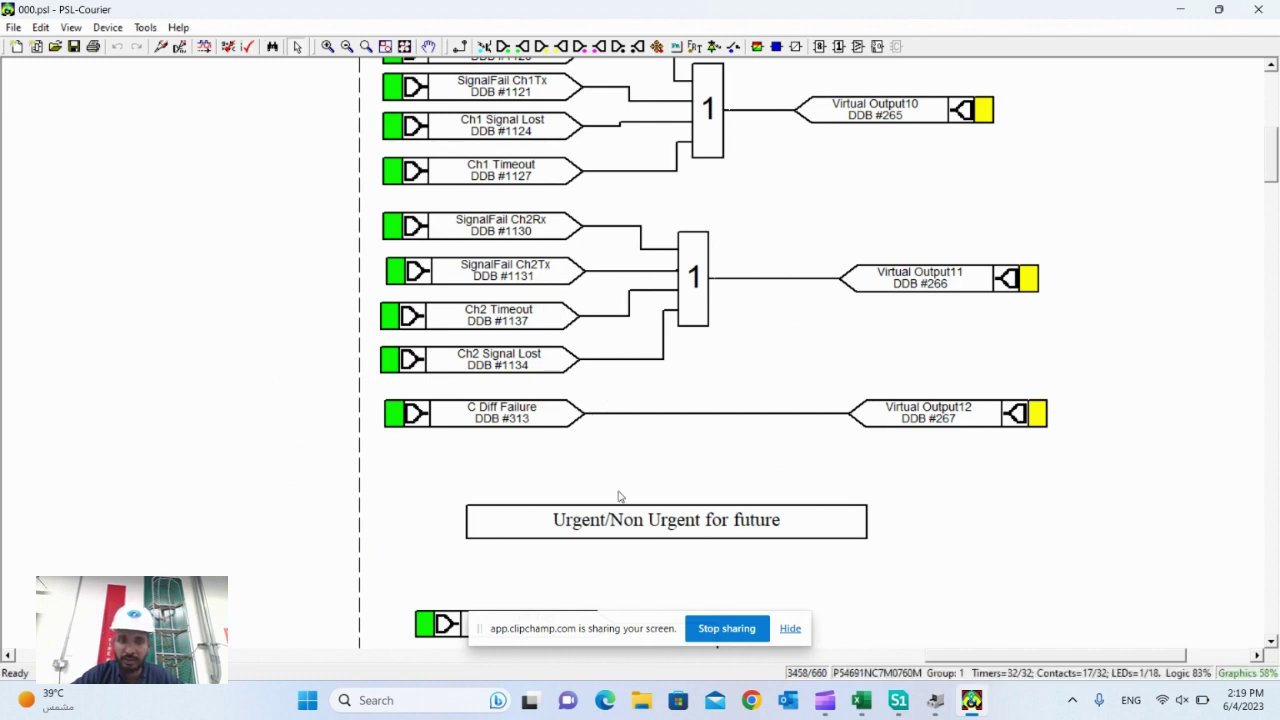
pyautogui.scroll(-3, 616, 500)
pyautogui.scroll(-4, 941, 439)
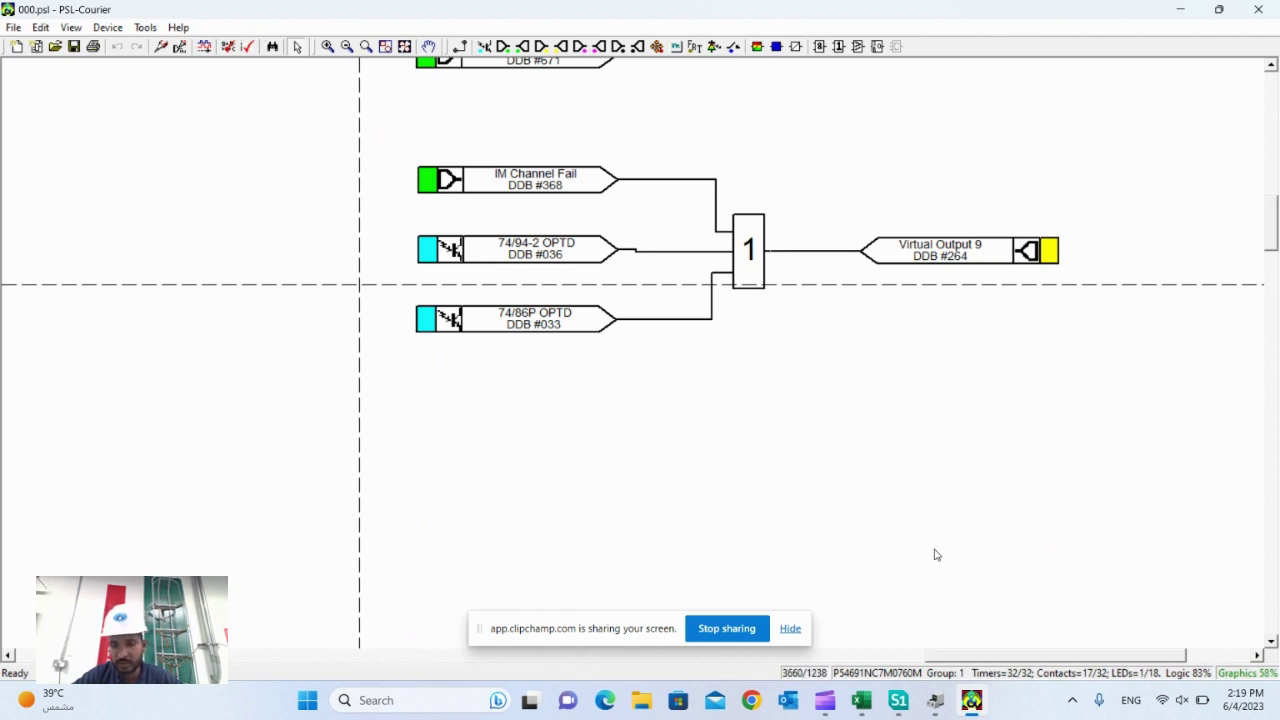
pyautogui.moveTo(824, 700)
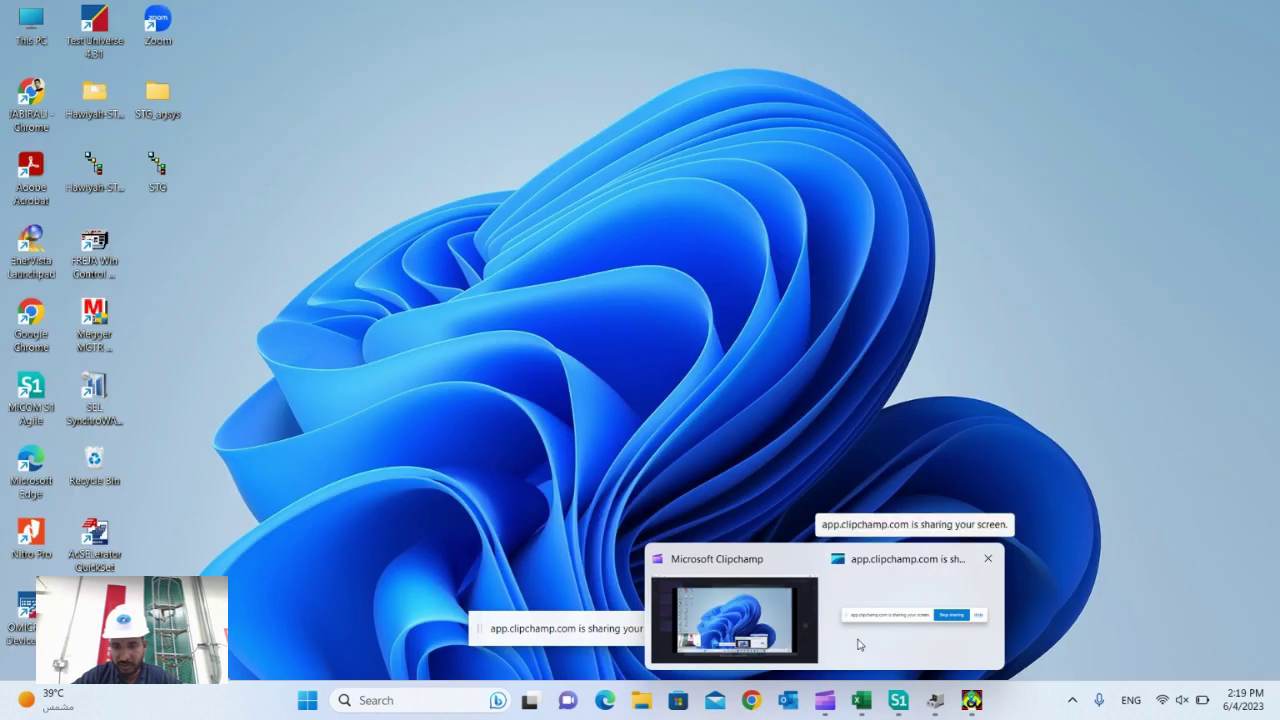
pyautogui.click(857, 643)
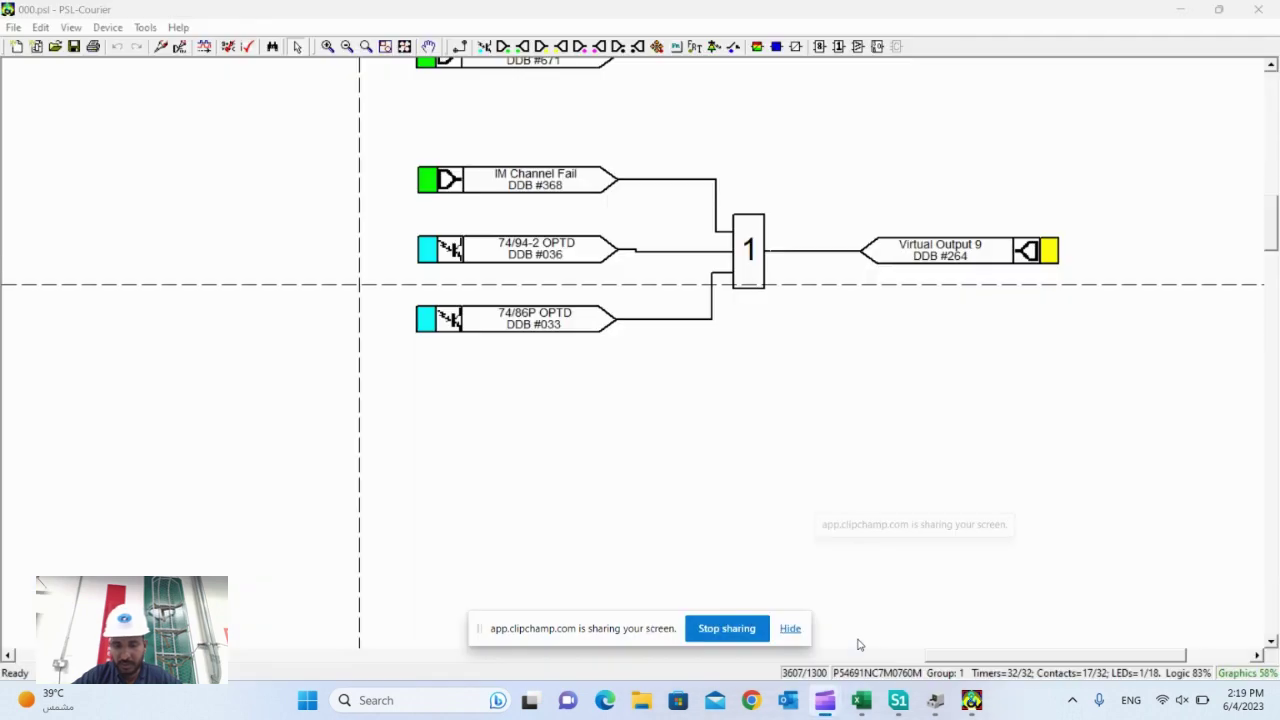